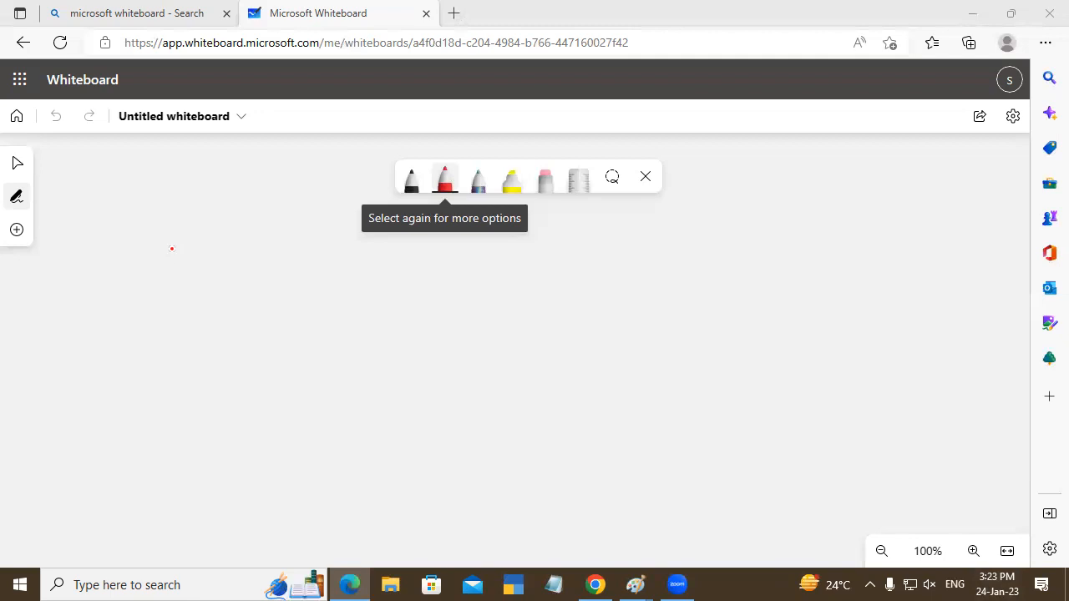
- Handwrite "MS Office" in red ink as the heading on the blank board
{"action": "left_click_drag", "start_coordinate": [180, 326], "coordinate": [226, 324]}
{"action": "left_click_drag", "start_coordinate": [262, 285], "coordinate": [241, 324]}
{"action": "mouse_move", "coordinate": [306, 287]}
{"action": "left_mouse_down"}
{"action": "mouse_move", "coordinate": [299, 303]}
{"action": "mouse_move", "coordinate": [305, 279]}
{"action": "mouse_move", "coordinate": [340, 318]}
{"action": "left_mouse_up"}
{"action": "left_click_drag", "start_coordinate": [339, 281], "coordinate": [360, 273]}
{"action": "mouse_move", "coordinate": [339, 297]}
{"action": "left_mouse_down"}
{"action": "mouse_move", "coordinate": [360, 293]}
{"action": "mouse_move", "coordinate": [372, 315]}
{"action": "left_mouse_up"}
{"action": "left_click_drag", "start_coordinate": [377, 259], "coordinate": [367, 284]}
{"action": "mouse_move", "coordinate": [365, 289]}
{"action": "left_mouse_down"}
{"action": "mouse_move", "coordinate": [393, 289]}
{"action": "mouse_move", "coordinate": [396, 309]}
{"action": "mouse_move", "coordinate": [431, 308]}
{"action": "left_mouse_up"}
{"action": "left_click", "coordinate": [404, 262]}
- Draw an arrow after "MS Office" and handwrite "Application Software" on two lines beside it
{"action": "mouse_move", "coordinate": [431, 293]}
{"action": "left_mouse_down"}
{"action": "mouse_move", "coordinate": [444, 309]}
{"action": "mouse_move", "coordinate": [504, 293]}
{"action": "mouse_move", "coordinate": [491, 311]}
{"action": "mouse_move", "coordinate": [506, 292]}
{"action": "left_mouse_up"}
{"action": "mouse_move", "coordinate": [532, 305]}
{"action": "left_mouse_down"}
{"action": "mouse_move", "coordinate": [533, 282]}
{"action": "mouse_move", "coordinate": [563, 302]}
{"action": "mouse_move", "coordinate": [568, 286]}
{"action": "left_mouse_up"}
{"action": "mouse_move", "coordinate": [576, 263]}
{"action": "left_mouse_down"}
{"action": "mouse_move", "coordinate": [579, 307]}
{"action": "mouse_move", "coordinate": [591, 286]}
{"action": "left_mouse_up"}
{"action": "mouse_move", "coordinate": [593, 260]}
{"action": "left_mouse_down"}
{"action": "mouse_move", "coordinate": [598, 307]}
{"action": "mouse_move", "coordinate": [615, 286]}
{"action": "mouse_move", "coordinate": [660, 302]}
{"action": "mouse_move", "coordinate": [715, 294]}
{"action": "left_mouse_up"}
{"action": "left_click", "coordinate": [665, 264]}
{"action": "mouse_move", "coordinate": [725, 264]}
{"action": "left_mouse_down"}
{"action": "mouse_move", "coordinate": [720, 307]}
{"action": "mouse_move", "coordinate": [740, 283]}
{"action": "left_mouse_up"}
{"action": "left_click", "coordinate": [748, 259]}
{"action": "mouse_move", "coordinate": [738, 282]}
{"action": "left_mouse_down"}
{"action": "mouse_move", "coordinate": [740, 307]}
{"action": "mouse_move", "coordinate": [810, 293]}
{"action": "mouse_move", "coordinate": [814, 316]}
{"action": "left_mouse_up"}
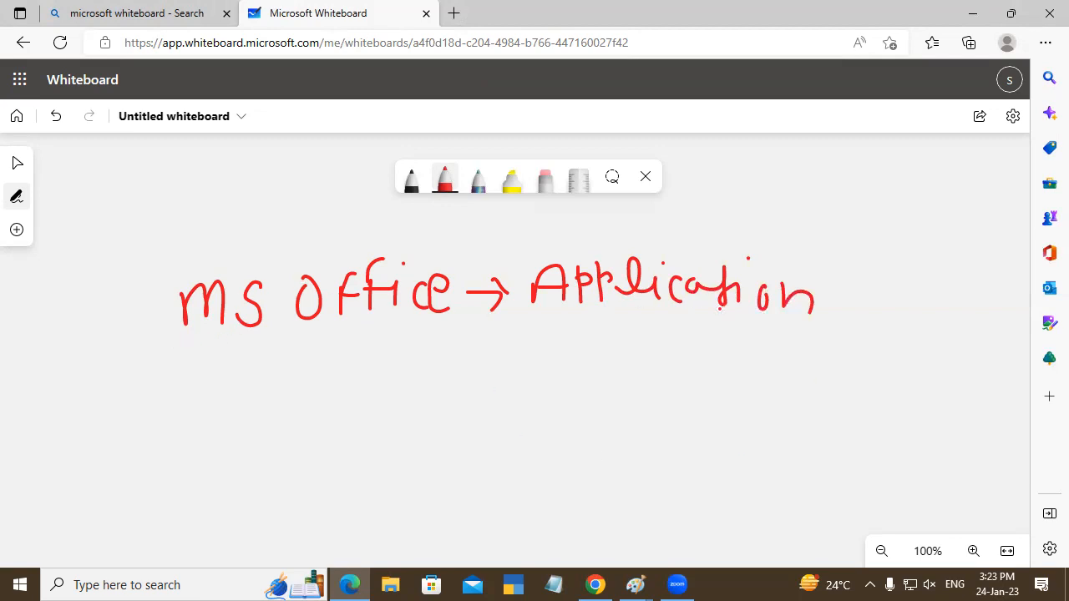
{"action": "mouse_move", "coordinate": [568, 317]}
{"action": "left_mouse_down"}
{"action": "mouse_move", "coordinate": [548, 320]}
{"action": "mouse_move", "coordinate": [541, 352]}
{"action": "mouse_move", "coordinate": [585, 329]}
{"action": "mouse_move", "coordinate": [600, 354]}
{"action": "mouse_move", "coordinate": [660, 323]}
{"action": "mouse_move", "coordinate": [706, 341]}
{"action": "mouse_move", "coordinate": [711, 318]}
{"action": "left_mouse_up"}
{"action": "mouse_move", "coordinate": [717, 327]}
{"action": "left_mouse_down"}
{"action": "mouse_move", "coordinate": [731, 320]}
{"action": "mouse_move", "coordinate": [726, 341]}
{"action": "left_mouse_up"}
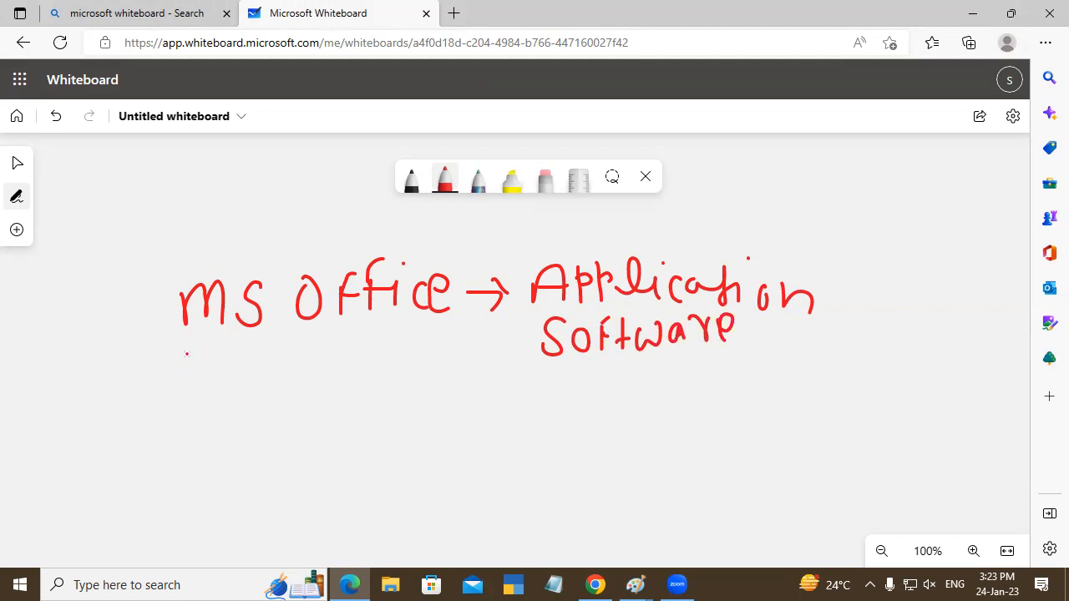
- Handwrite "MS Word" and "MS Excel" as a list under the "MS Office" heading
{"action": "mouse_move", "coordinate": [153, 360]}
{"action": "left_mouse_down"}
{"action": "mouse_move", "coordinate": [151, 385]}
{"action": "mouse_move", "coordinate": [171, 367]}
{"action": "mouse_move", "coordinate": [192, 387]}
{"action": "mouse_move", "coordinate": [247, 364]}
{"action": "mouse_move", "coordinate": [273, 376]}
{"action": "mouse_move", "coordinate": [295, 360]}
{"action": "left_mouse_up"}
{"action": "mouse_move", "coordinate": [311, 361]}
{"action": "left_mouse_down"}
{"action": "mouse_move", "coordinate": [312, 343]}
{"action": "mouse_move", "coordinate": [314, 384]}
{"action": "left_mouse_up"}
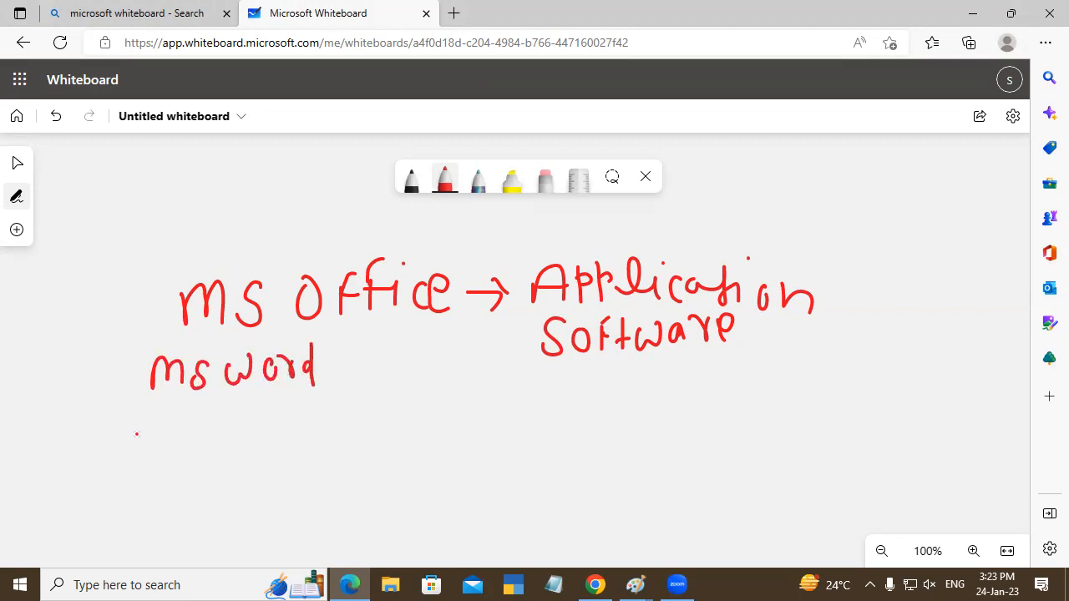
{"action": "mouse_move", "coordinate": [155, 407]}
{"action": "left_mouse_down"}
{"action": "mouse_move", "coordinate": [157, 432]}
{"action": "mouse_move", "coordinate": [194, 442]}
{"action": "left_mouse_up"}
{"action": "left_click_drag", "start_coordinate": [215, 407], "coordinate": [197, 444]}
{"action": "mouse_move", "coordinate": [252, 406]}
{"action": "left_mouse_down"}
{"action": "mouse_move", "coordinate": [258, 434]}
{"action": "mouse_move", "coordinate": [252, 404]}
{"action": "mouse_move", "coordinate": [278, 431]}
{"action": "mouse_move", "coordinate": [296, 433]}
{"action": "mouse_move", "coordinate": [347, 393]}
{"action": "left_mouse_up"}
{"action": "left_click_drag", "start_coordinate": [349, 436], "coordinate": [350, 451]}
- Handwrite "MS Powerpoint" as the third list entry below "MS Excel"
{"action": "mouse_move", "coordinate": [145, 468]}
{"action": "left_mouse_down"}
{"action": "mouse_move", "coordinate": [171, 465]}
{"action": "mouse_move", "coordinate": [185, 501]}
{"action": "left_mouse_up"}
{"action": "left_click_drag", "start_coordinate": [213, 468], "coordinate": [194, 499]}
{"action": "left_click_drag", "start_coordinate": [254, 460], "coordinate": [254, 495]}
{"action": "left_click_drag", "start_coordinate": [254, 461], "coordinate": [259, 479]}
{"action": "mouse_move", "coordinate": [279, 474]}
{"action": "left_mouse_down"}
{"action": "mouse_move", "coordinate": [297, 496]}
{"action": "mouse_move", "coordinate": [325, 461]}
{"action": "mouse_move", "coordinate": [358, 499]}
{"action": "mouse_move", "coordinate": [372, 470]}
{"action": "left_mouse_up"}
{"action": "mouse_move", "coordinate": [381, 450]}
{"action": "left_mouse_down"}
{"action": "mouse_move", "coordinate": [384, 495]}
{"action": "mouse_move", "coordinate": [384, 480]}
{"action": "mouse_move", "coordinate": [412, 484]}
{"action": "mouse_move", "coordinate": [415, 470]}
{"action": "mouse_move", "coordinate": [430, 493]}
{"action": "left_mouse_up"}
{"action": "left_click", "coordinate": [428, 432]}
{"action": "left_click_drag", "start_coordinate": [445, 465], "coordinate": [461, 494]}
{"action": "mouse_move", "coordinate": [476, 441]}
{"action": "left_mouse_down"}
{"action": "mouse_move", "coordinate": [478, 491]}
{"action": "mouse_move", "coordinate": [489, 455]}
{"action": "left_mouse_up"}
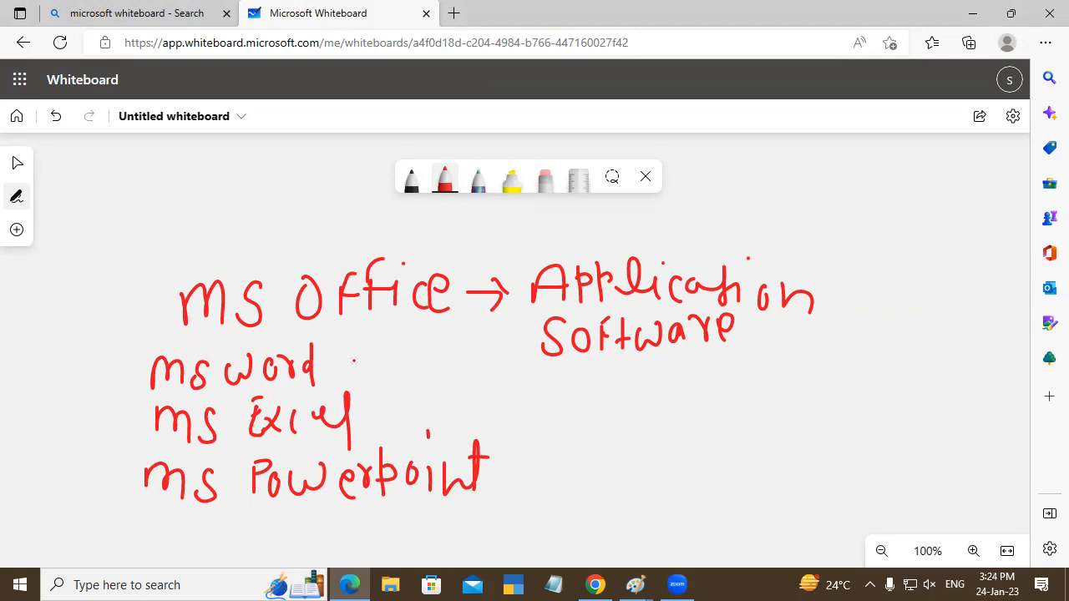
- Draw an arrow after "MS Word" and handwrite "Document, Book," beside it
{"action": "mouse_move", "coordinate": [329, 357]}
{"action": "left_mouse_down"}
{"action": "mouse_move", "coordinate": [323, 369]}
{"action": "mouse_move", "coordinate": [344, 359]}
{"action": "left_mouse_up"}
{"action": "left_click_drag", "start_coordinate": [325, 385], "coordinate": [325, 392]}
{"action": "mouse_move", "coordinate": [354, 348]}
{"action": "left_mouse_down"}
{"action": "mouse_move", "coordinate": [359, 373]}
{"action": "mouse_move", "coordinate": [381, 350]}
{"action": "mouse_move", "coordinate": [401, 371]}
{"action": "mouse_move", "coordinate": [441, 351]}
{"action": "mouse_move", "coordinate": [500, 368]}
{"action": "left_mouse_up"}
{"action": "mouse_move", "coordinate": [483, 362]}
{"action": "left_mouse_down"}
{"action": "mouse_move", "coordinate": [501, 359]}
{"action": "mouse_move", "coordinate": [494, 385]}
{"action": "mouse_move", "coordinate": [590, 380]}
{"action": "mouse_move", "coordinate": [591, 395]}
{"action": "mouse_move", "coordinate": [607, 394]}
{"action": "left_mouse_up"}
{"action": "left_click_drag", "start_coordinate": [623, 404], "coordinate": [603, 423]}
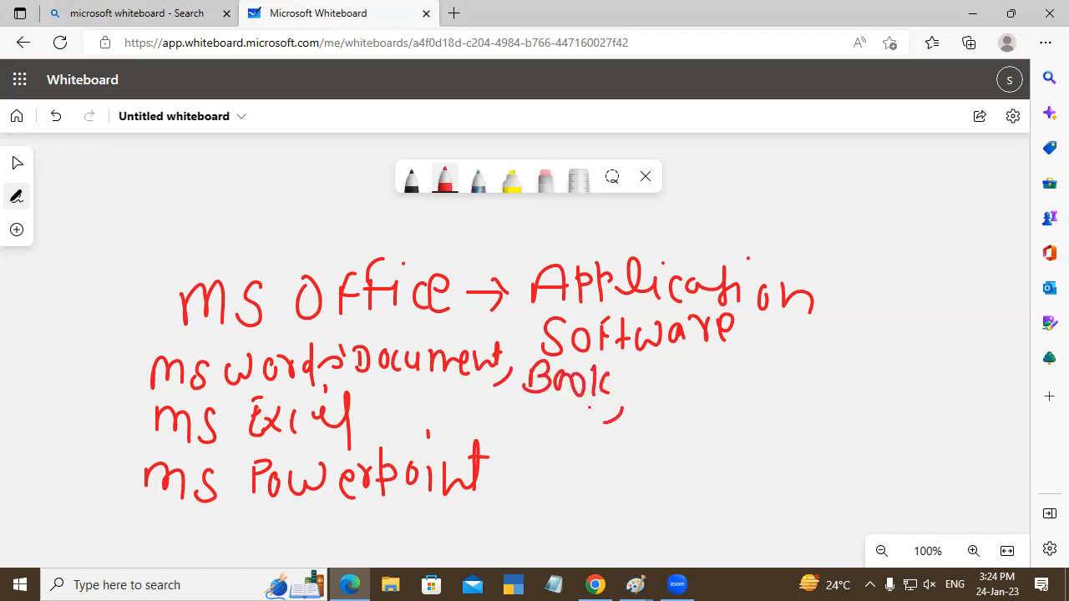
- Continue the MS Word line with "L, R, Etc", underlining "Etc"
{"action": "mouse_move", "coordinate": [646, 369]}
{"action": "left_mouse_down"}
{"action": "mouse_move", "coordinate": [643, 390]}
{"action": "mouse_move", "coordinate": [656, 391]}
{"action": "left_mouse_up"}
{"action": "left_click_drag", "start_coordinate": [660, 392], "coordinate": [654, 406]}
{"action": "mouse_move", "coordinate": [690, 374]}
{"action": "left_mouse_down"}
{"action": "mouse_move", "coordinate": [688, 392]}
{"action": "mouse_move", "coordinate": [714, 403]}
{"action": "left_mouse_up"}
{"action": "mouse_move", "coordinate": [755, 369]}
{"action": "left_mouse_down"}
{"action": "mouse_move", "coordinate": [756, 400]}
{"action": "mouse_move", "coordinate": [769, 362]}
{"action": "left_mouse_up"}
{"action": "mouse_move", "coordinate": [750, 387]}
{"action": "left_mouse_down"}
{"action": "mouse_move", "coordinate": [764, 382]}
{"action": "mouse_move", "coordinate": [775, 397]}
{"action": "left_mouse_up"}
{"action": "mouse_move", "coordinate": [800, 374]}
{"action": "left_mouse_down"}
{"action": "mouse_move", "coordinate": [787, 392]}
{"action": "mouse_move", "coordinate": [806, 413]}
{"action": "left_mouse_up"}
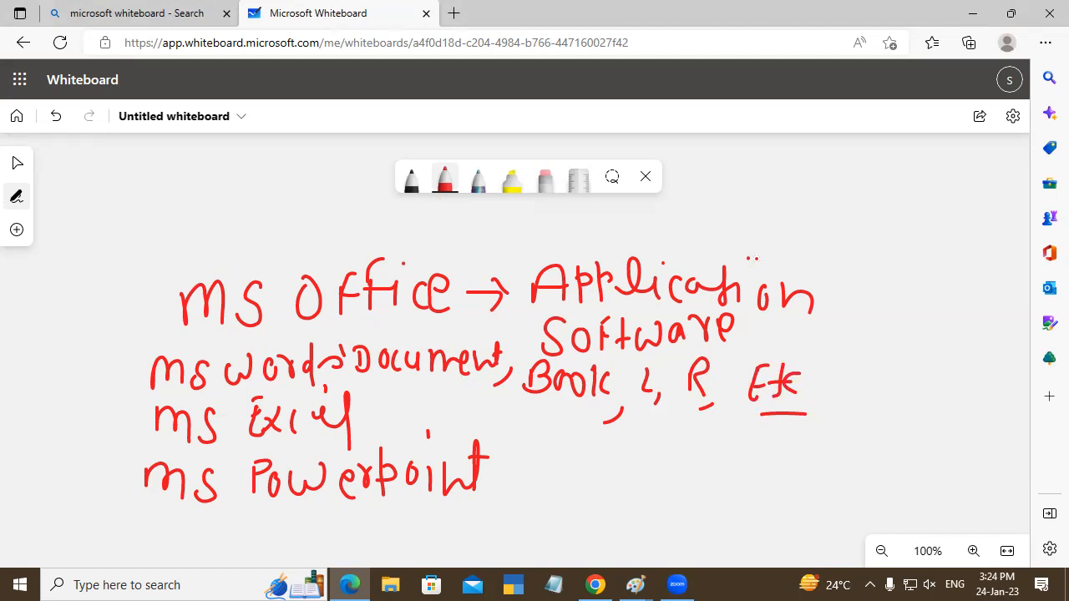
- Draw a curve leading out from "MS Word" and mark "MS Excel" with a circled 2 before it and a dash after it
{"action": "mouse_move", "coordinate": [150, 373]}
{"action": "left_mouse_down"}
{"action": "mouse_move", "coordinate": [44, 361]}
{"action": "mouse_move", "coordinate": [75, 293]}
{"action": "left_mouse_up"}
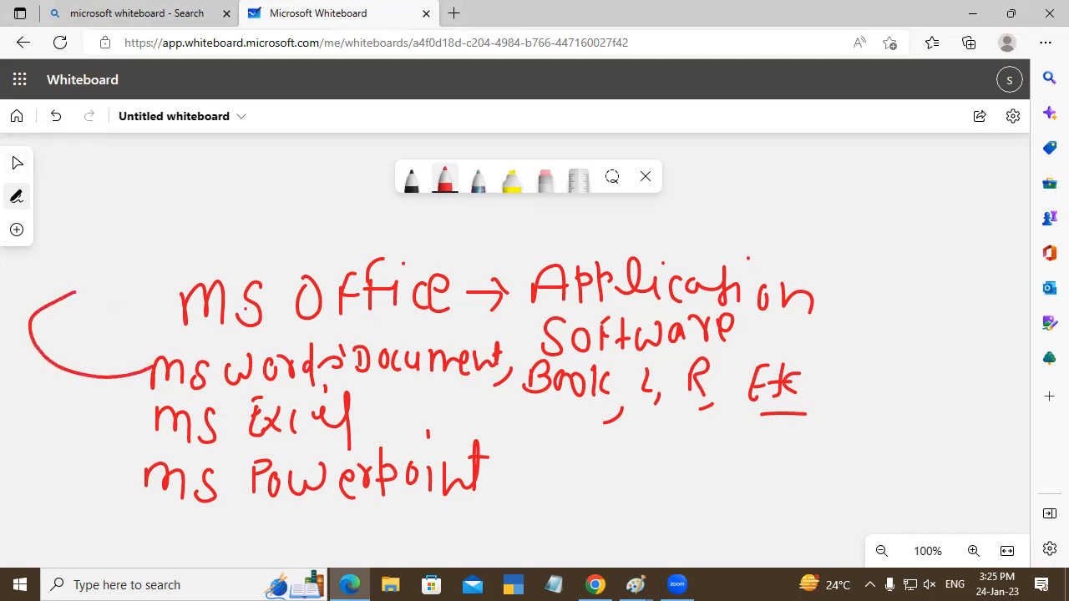
{"action": "mouse_move", "coordinate": [92, 409]}
{"action": "left_mouse_down"}
{"action": "mouse_move", "coordinate": [84, 428]}
{"action": "mouse_move", "coordinate": [105, 436]}
{"action": "mouse_move", "coordinate": [124, 419]}
{"action": "mouse_move", "coordinate": [61, 417]}
{"action": "left_mouse_up"}
{"action": "left_click_drag", "start_coordinate": [357, 421], "coordinate": [383, 419]}
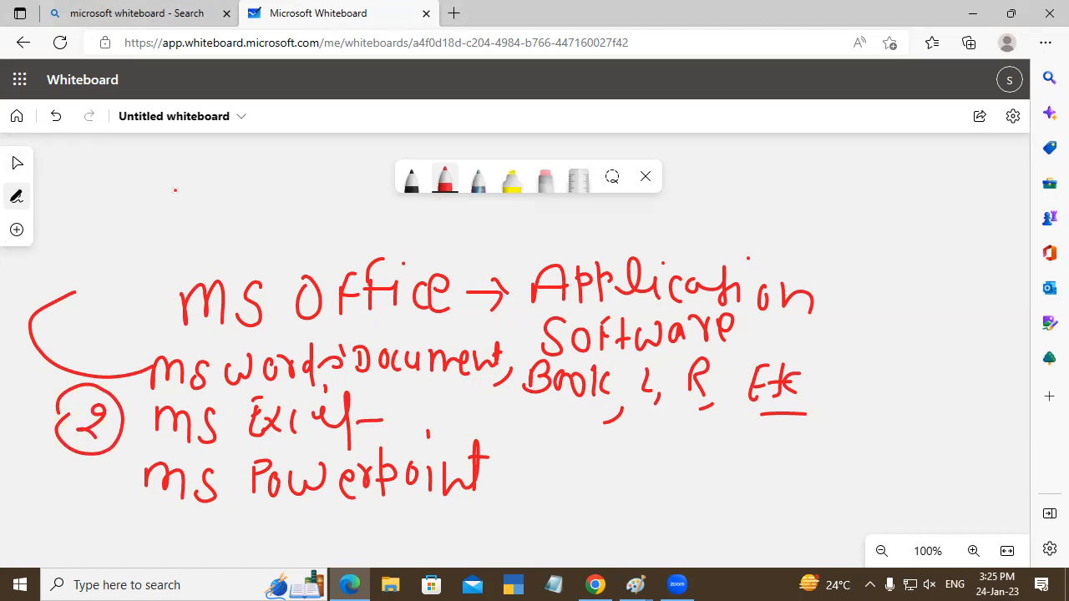
- Draw a curved arrow up from "MS Word" and handwrite an underlined "Pages" above the heading
{"action": "mouse_move", "coordinate": [162, 354]}
{"action": "left_mouse_down"}
{"action": "mouse_move", "coordinate": [147, 350]}
{"action": "mouse_move", "coordinate": [127, 240]}
{"action": "mouse_move", "coordinate": [150, 248]}
{"action": "left_mouse_up"}
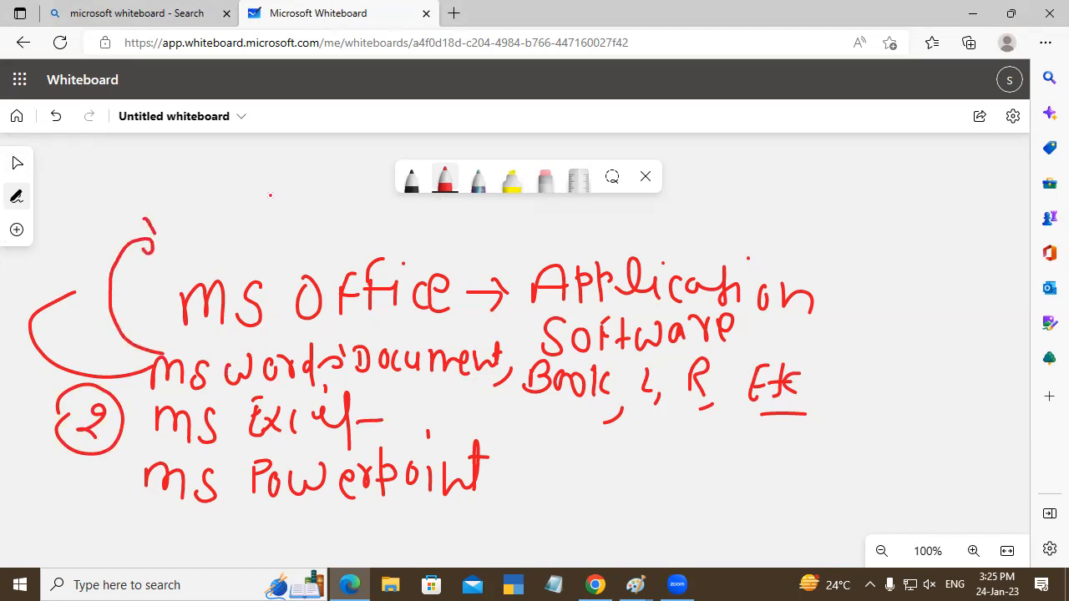
{"action": "mouse_move", "coordinate": [201, 218]}
{"action": "left_mouse_down"}
{"action": "mouse_move", "coordinate": [202, 240]}
{"action": "mouse_move", "coordinate": [210, 218]}
{"action": "mouse_move", "coordinate": [247, 240]}
{"action": "left_mouse_up"}
{"action": "left_click_drag", "start_coordinate": [288, 209], "coordinate": [272, 244]}
{"action": "left_click_drag", "start_coordinate": [206, 247], "coordinate": [326, 237]}
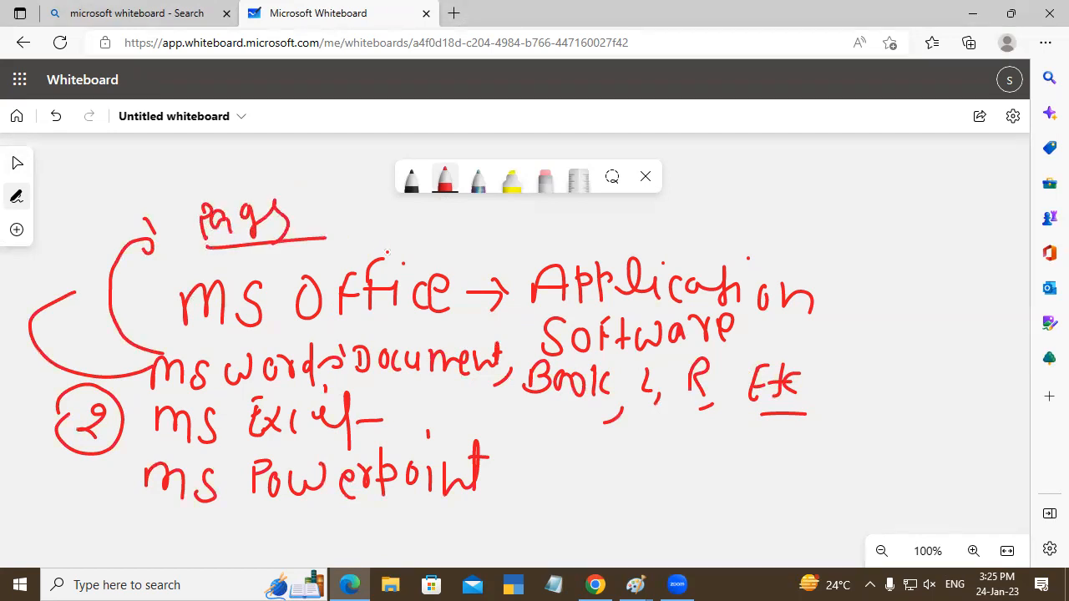
- Handwrite an underlined "Sheet" after "MS Excel" and connect it with a curved arrow to an underlined "Spredsheet"
{"action": "mouse_move", "coordinate": [418, 391]}
{"action": "left_mouse_down"}
{"action": "mouse_move", "coordinate": [406, 424]}
{"action": "mouse_move", "coordinate": [434, 407]}
{"action": "mouse_move", "coordinate": [464, 420]}
{"action": "mouse_move", "coordinate": [491, 392]}
{"action": "mouse_move", "coordinate": [509, 405]}
{"action": "left_mouse_up"}
{"action": "mouse_move", "coordinate": [410, 429]}
{"action": "left_mouse_down"}
{"action": "mouse_move", "coordinate": [513, 436]}
{"action": "mouse_move", "coordinate": [525, 422]}
{"action": "mouse_move", "coordinate": [584, 469]}
{"action": "mouse_move", "coordinate": [603, 456]}
{"action": "mouse_move", "coordinate": [623, 480]}
{"action": "left_mouse_up"}
{"action": "mouse_move", "coordinate": [655, 435]}
{"action": "left_mouse_down"}
{"action": "mouse_move", "coordinate": [655, 481]}
{"action": "mouse_move", "coordinate": [669, 491]}
{"action": "mouse_move", "coordinate": [654, 488]}
{"action": "mouse_move", "coordinate": [657, 508]}
{"action": "left_mouse_up"}
{"action": "mouse_move", "coordinate": [656, 465]}
{"action": "left_mouse_down"}
{"action": "mouse_move", "coordinate": [658, 494]}
{"action": "mouse_move", "coordinate": [690, 459]}
{"action": "mouse_move", "coordinate": [710, 470]}
{"action": "mouse_move", "coordinate": [740, 451]}
{"action": "mouse_move", "coordinate": [760, 472]}
{"action": "mouse_move", "coordinate": [865, 468]}
{"action": "left_mouse_up"}
{"action": "left_click_drag", "start_coordinate": [618, 511], "coordinate": [887, 531]}
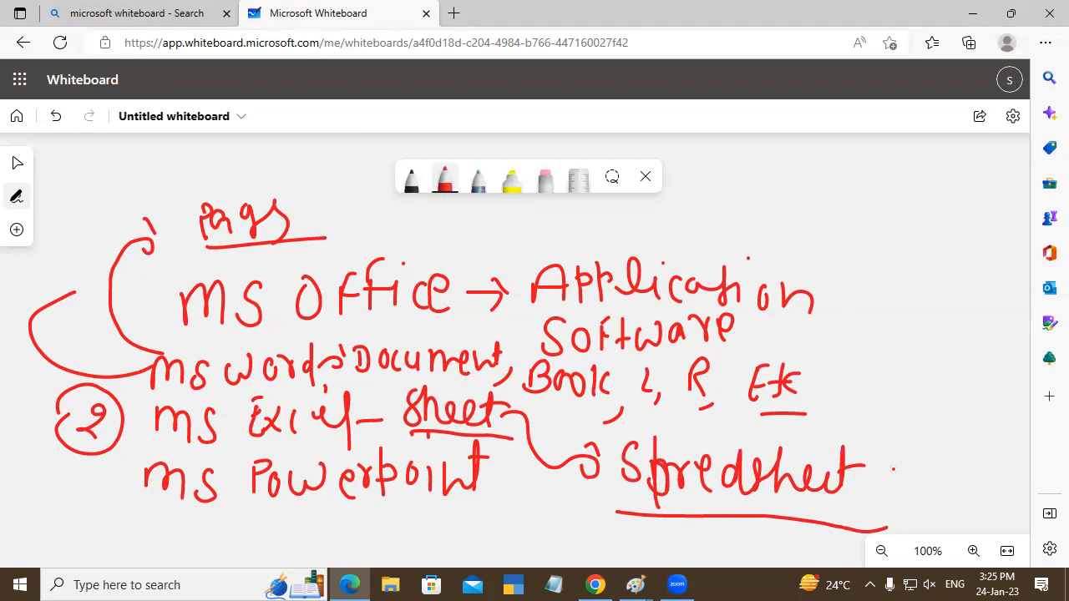
- Draw a curved arrow up from "Spredsheet", handwrite "Data Entry" above it, and circle those words
{"action": "mouse_move", "coordinate": [852, 444]}
{"action": "left_mouse_down"}
{"action": "mouse_move", "coordinate": [863, 364]}
{"action": "mouse_move", "coordinate": [907, 368]}
{"action": "mouse_move", "coordinate": [907, 384]}
{"action": "left_mouse_up"}
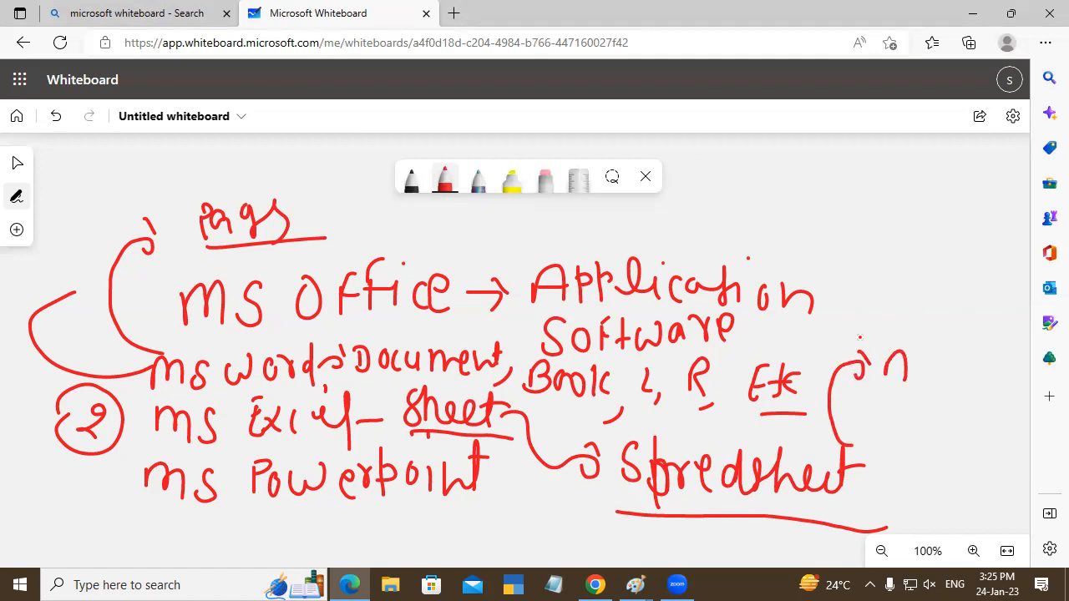
{"action": "left_click_drag", "start_coordinate": [869, 281], "coordinate": [868, 306]}
{"action": "mouse_move", "coordinate": [862, 278]}
{"action": "left_mouse_down"}
{"action": "mouse_move", "coordinate": [887, 286]}
{"action": "mouse_move", "coordinate": [869, 304]}
{"action": "mouse_move", "coordinate": [910, 306]}
{"action": "left_mouse_up"}
{"action": "left_click", "coordinate": [922, 274]}
{"action": "mouse_move", "coordinate": [917, 288]}
{"action": "left_mouse_down"}
{"action": "mouse_move", "coordinate": [919, 306]}
{"action": "mouse_move", "coordinate": [943, 294]}
{"action": "mouse_move", "coordinate": [948, 305]}
{"action": "left_mouse_up"}
{"action": "mouse_move", "coordinate": [868, 312]}
{"action": "left_mouse_down"}
{"action": "mouse_move", "coordinate": [884, 341]}
{"action": "mouse_move", "coordinate": [939, 323]}
{"action": "left_mouse_up"}
{"action": "left_click_drag", "start_coordinate": [939, 320], "coordinate": [942, 355]}
{"action": "mouse_move", "coordinate": [845, 279]}
{"action": "left_mouse_down"}
{"action": "mouse_move", "coordinate": [847, 263]}
{"action": "mouse_move", "coordinate": [1014, 311]}
{"action": "mouse_move", "coordinate": [810, 316]}
{"action": "mouse_move", "coordinate": [866, 244]}
{"action": "left_mouse_up"}
- Handwrite an underlined "Formula" above the circled "Data Entry" and add a short stroke after "Sheet"
{"action": "mouse_move", "coordinate": [834, 177]}
{"action": "left_mouse_down"}
{"action": "mouse_move", "coordinate": [829, 217]}
{"action": "mouse_move", "coordinate": [851, 170]}
{"action": "mouse_move", "coordinate": [839, 190]}
{"action": "left_mouse_up"}
{"action": "mouse_move", "coordinate": [856, 189]}
{"action": "left_mouse_down"}
{"action": "mouse_move", "coordinate": [887, 197]}
{"action": "mouse_move", "coordinate": [891, 215]}
{"action": "mouse_move", "coordinate": [943, 197]}
{"action": "mouse_move", "coordinate": [954, 211]}
{"action": "left_mouse_up"}
{"action": "left_click_drag", "start_coordinate": [978, 192], "coordinate": [982, 219]}
{"action": "left_click_drag", "start_coordinate": [796, 241], "coordinate": [975, 232]}
{"action": "left_click_drag", "start_coordinate": [505, 436], "coordinate": [536, 428]}
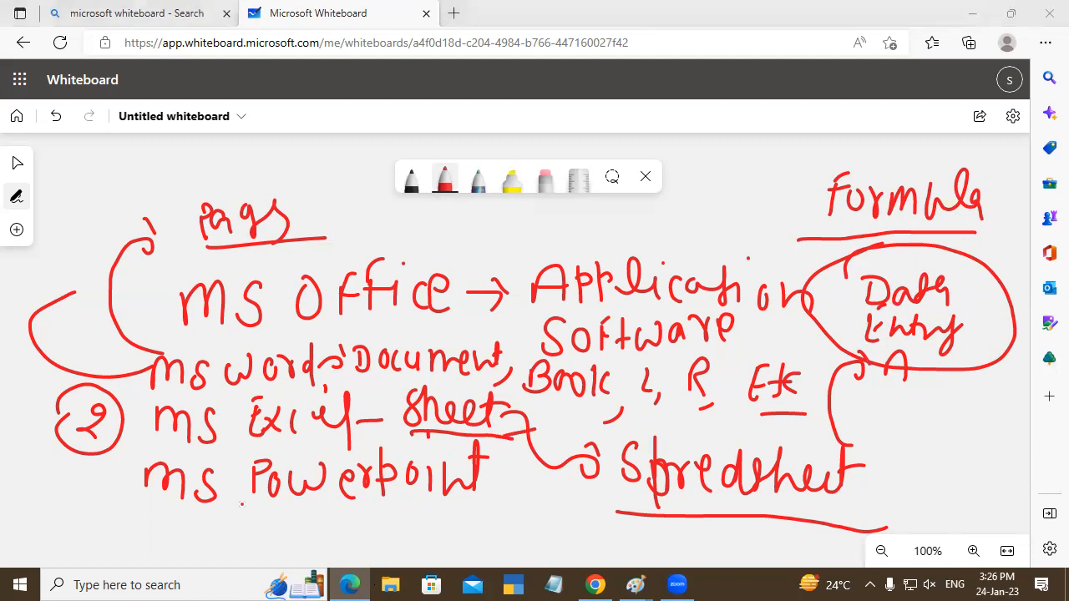
- Underline "MS Powerpoint" with a wavy line and draw a curve from it to an underlined "Slide"
{"action": "mouse_move", "coordinate": [148, 499]}
{"action": "left_mouse_down"}
{"action": "mouse_move", "coordinate": [359, 518]}
{"action": "mouse_move", "coordinate": [513, 499]}
{"action": "left_mouse_up"}
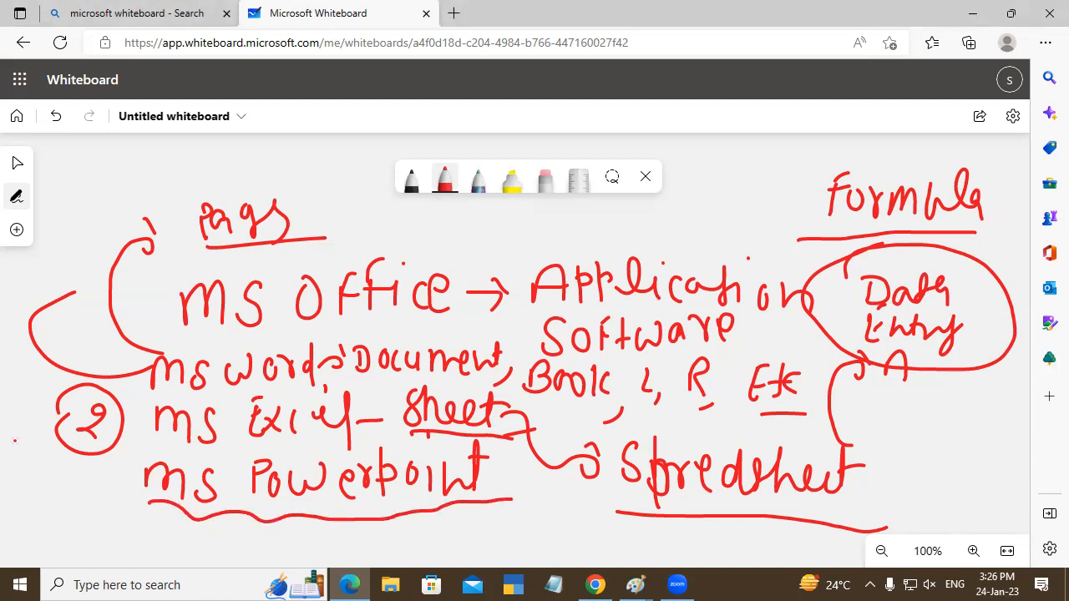
{"action": "mouse_move", "coordinate": [149, 486]}
{"action": "left_mouse_down"}
{"action": "mouse_move", "coordinate": [39, 507]}
{"action": "mouse_move", "coordinate": [59, 528]}
{"action": "left_mouse_up"}
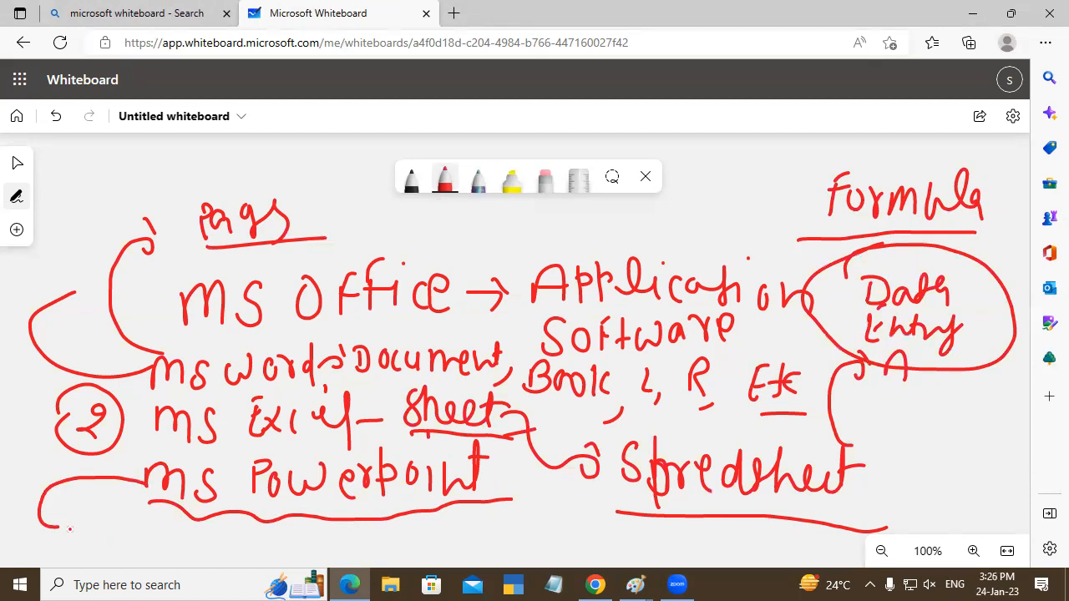
{"action": "mouse_move", "coordinate": [84, 509]}
{"action": "left_mouse_down"}
{"action": "mouse_move", "coordinate": [73, 531]}
{"action": "mouse_move", "coordinate": [107, 536]}
{"action": "mouse_move", "coordinate": [157, 509]}
{"action": "mouse_move", "coordinate": [192, 571]}
{"action": "left_mouse_up"}
{"action": "left_click", "coordinate": [130, 537]}
{"action": "left_click_drag", "start_coordinate": [64, 547], "coordinate": [192, 559]}
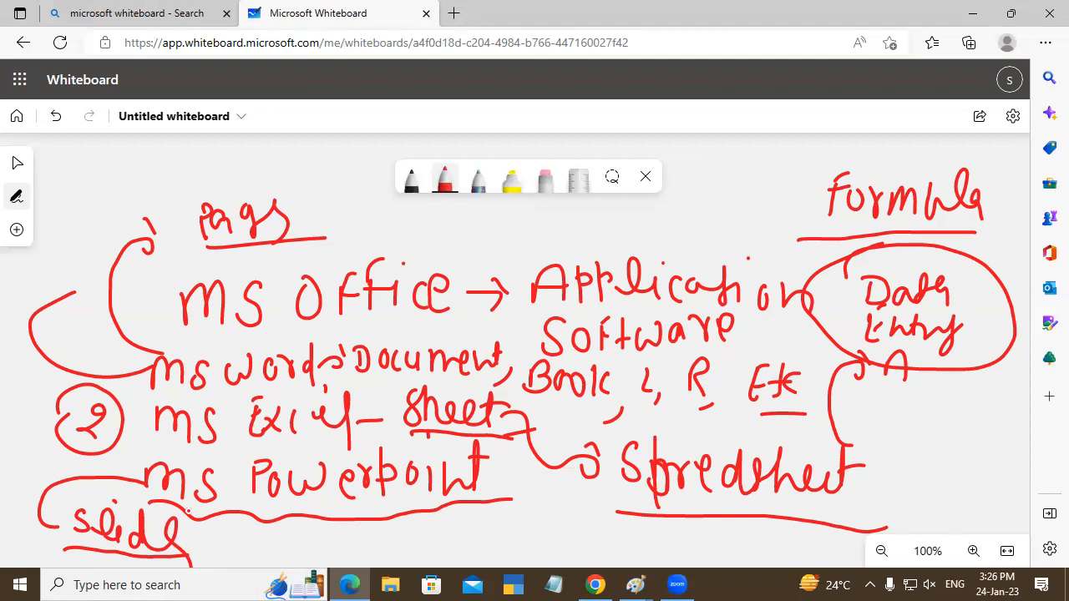
- Clear all ink from the board and handwrite an underlined "MS Access" heading enclosed in curly braces
{"action": "key", "text": "ctrl+a"}
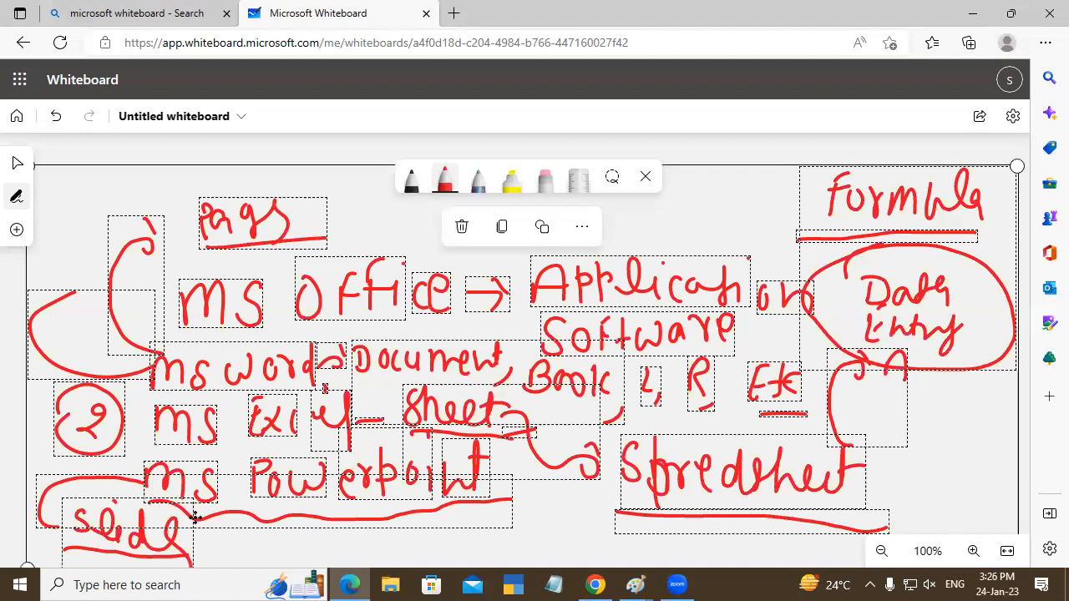
{"action": "key", "text": "Delete"}
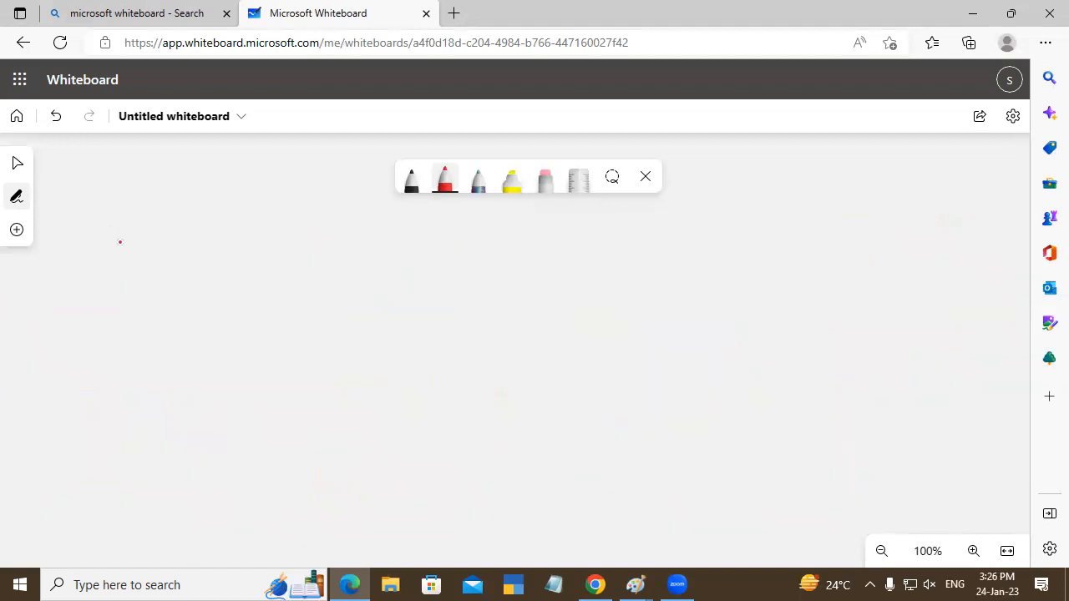
{"action": "mouse_move", "coordinate": [162, 250]}
{"action": "left_mouse_down"}
{"action": "mouse_move", "coordinate": [162, 278]}
{"action": "mouse_move", "coordinate": [174, 255]}
{"action": "mouse_move", "coordinate": [203, 281]}
{"action": "left_mouse_up"}
{"action": "mouse_move", "coordinate": [248, 253]}
{"action": "left_mouse_down"}
{"action": "mouse_move", "coordinate": [245, 282]}
{"action": "mouse_move", "coordinate": [274, 281]}
{"action": "mouse_move", "coordinate": [269, 267]}
{"action": "left_mouse_up"}
{"action": "mouse_move", "coordinate": [292, 255]}
{"action": "left_mouse_down"}
{"action": "mouse_move", "coordinate": [287, 282]}
{"action": "mouse_move", "coordinate": [337, 287]}
{"action": "left_mouse_up"}
{"action": "left_click_drag", "start_coordinate": [367, 250], "coordinate": [367, 289]}
{"action": "left_click_drag", "start_coordinate": [166, 289], "coordinate": [420, 304]}
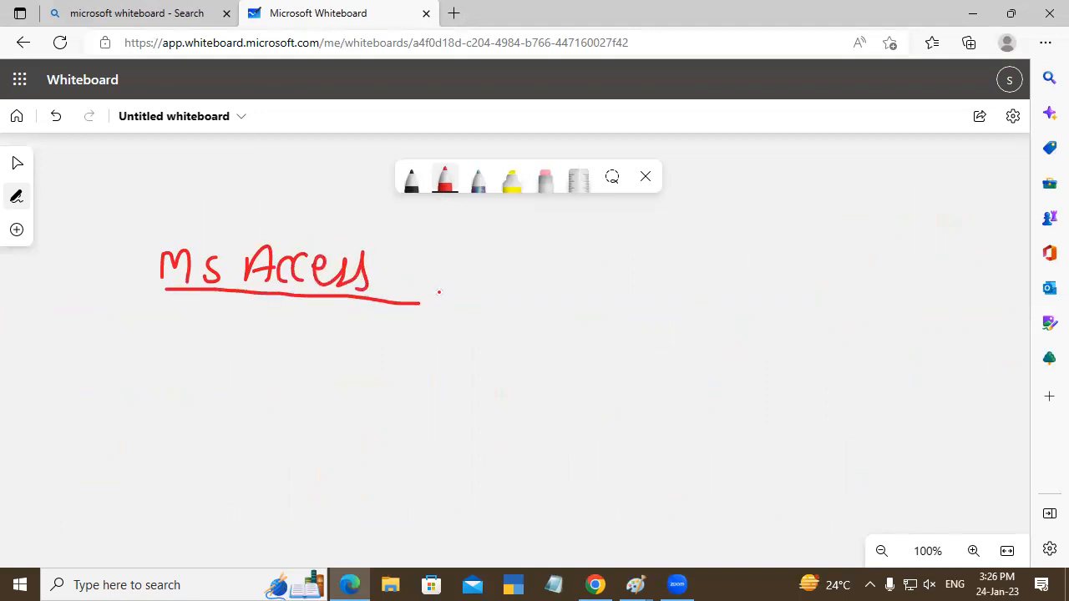
{"action": "mouse_move", "coordinate": [151, 242]}
{"action": "left_mouse_down"}
{"action": "mouse_move", "coordinate": [137, 244]}
{"action": "mouse_move", "coordinate": [158, 292]}
{"action": "left_mouse_up"}
{"action": "left_click_drag", "start_coordinate": [382, 243], "coordinate": [398, 300]}
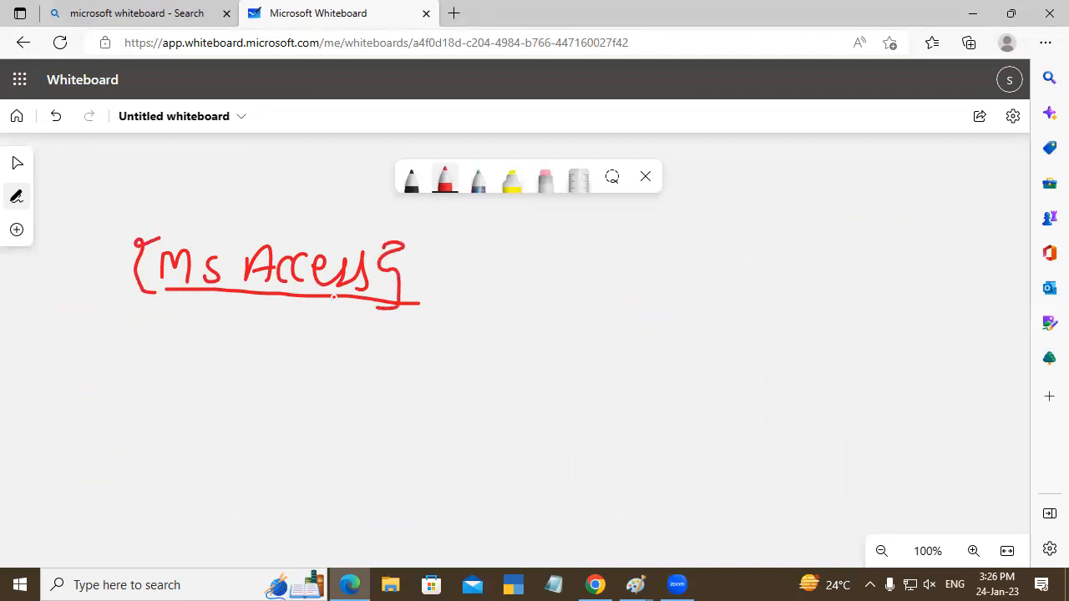
- Draw an arrow down from "MS Access" to an underlined "Database", adding a dash and the start of another word after it
{"action": "mouse_move", "coordinate": [243, 294]}
{"action": "left_mouse_down"}
{"action": "mouse_move", "coordinate": [243, 334]}
{"action": "mouse_move", "coordinate": [270, 339]}
{"action": "mouse_move", "coordinate": [265, 321]}
{"action": "mouse_move", "coordinate": [294, 344]}
{"action": "mouse_move", "coordinate": [306, 322]}
{"action": "mouse_move", "coordinate": [304, 342]}
{"action": "mouse_move", "coordinate": [337, 343]}
{"action": "mouse_move", "coordinate": [422, 322]}
{"action": "mouse_move", "coordinate": [449, 337]}
{"action": "mouse_move", "coordinate": [453, 365]}
{"action": "left_mouse_up"}
{"action": "left_click_drag", "start_coordinate": [302, 363], "coordinate": [501, 369]}
{"action": "mouse_move", "coordinate": [468, 326]}
{"action": "left_mouse_down"}
{"action": "mouse_move", "coordinate": [579, 312]}
{"action": "mouse_move", "coordinate": [614, 316]}
{"action": "mouse_move", "coordinate": [619, 335]}
{"action": "left_mouse_up"}
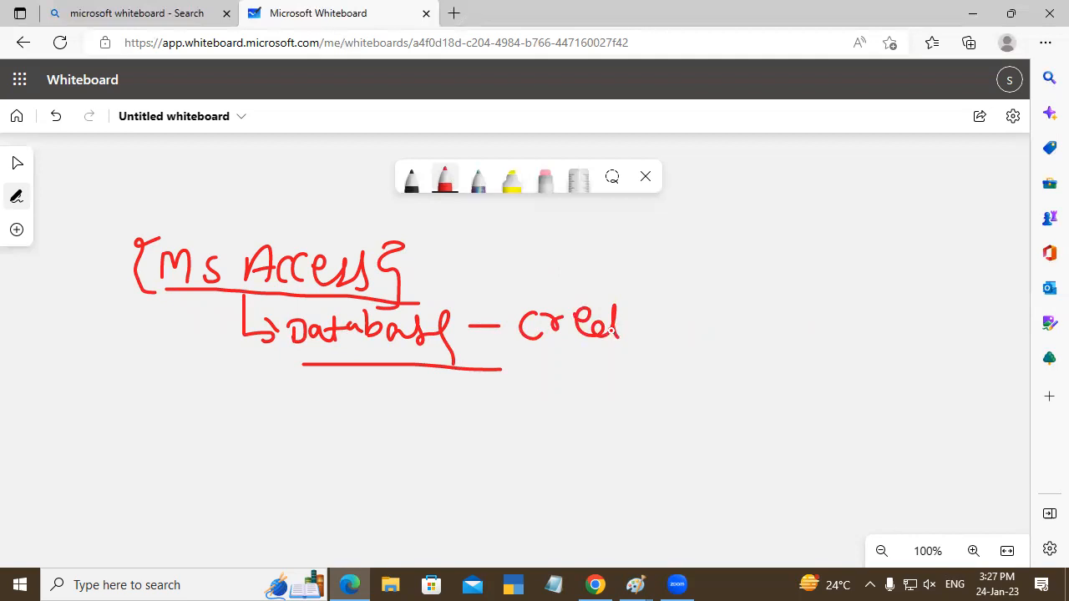
- Erase the miswritten word after the "Database" dash and handwrite an underlined "Create" in red ink instead
{"action": "left_click_drag", "start_coordinate": [521, 317], "coordinate": [594, 316]}
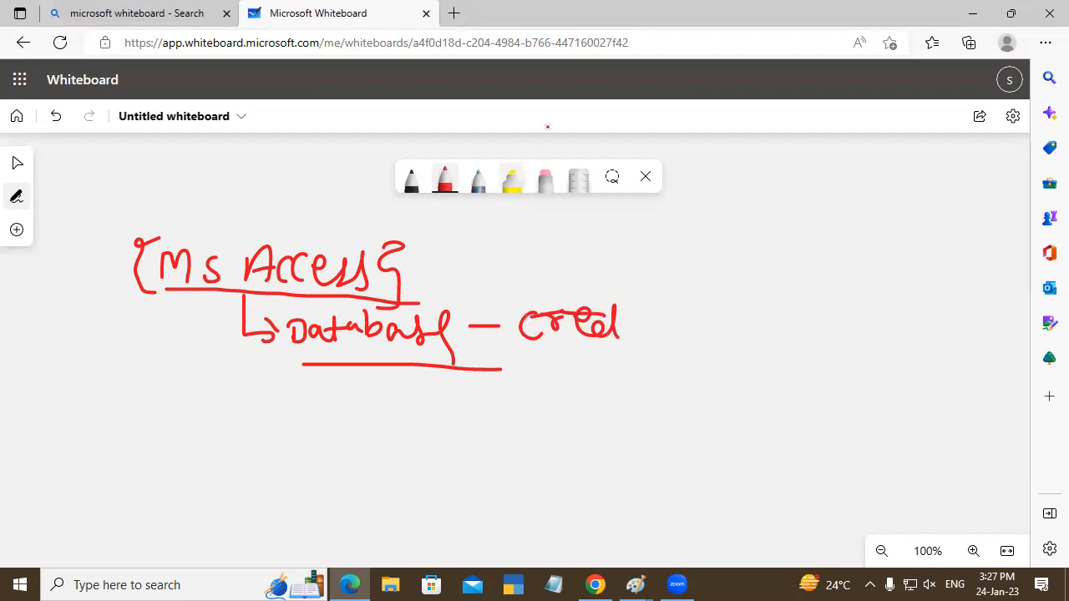
{"action": "left_click", "coordinate": [544, 179]}
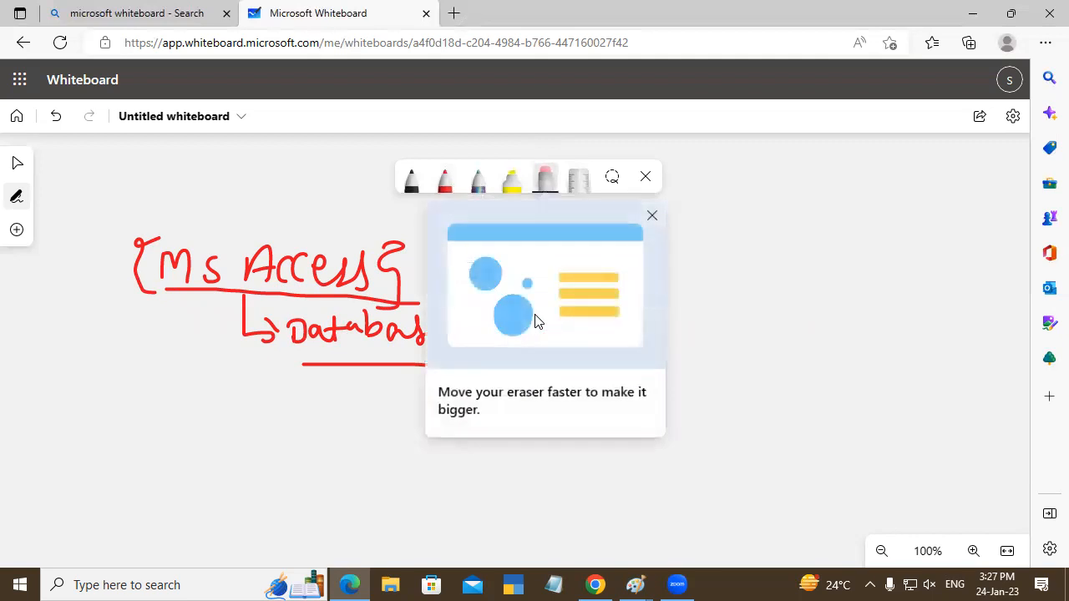
{"action": "left_click", "coordinate": [650, 216]}
{"action": "mouse_move", "coordinate": [577, 328]}
{"action": "left_mouse_down"}
{"action": "mouse_move", "coordinate": [568, 326]}
{"action": "mouse_move", "coordinate": [620, 306]}
{"action": "mouse_move", "coordinate": [598, 334]}
{"action": "mouse_move", "coordinate": [516, 326]}
{"action": "left_mouse_up"}
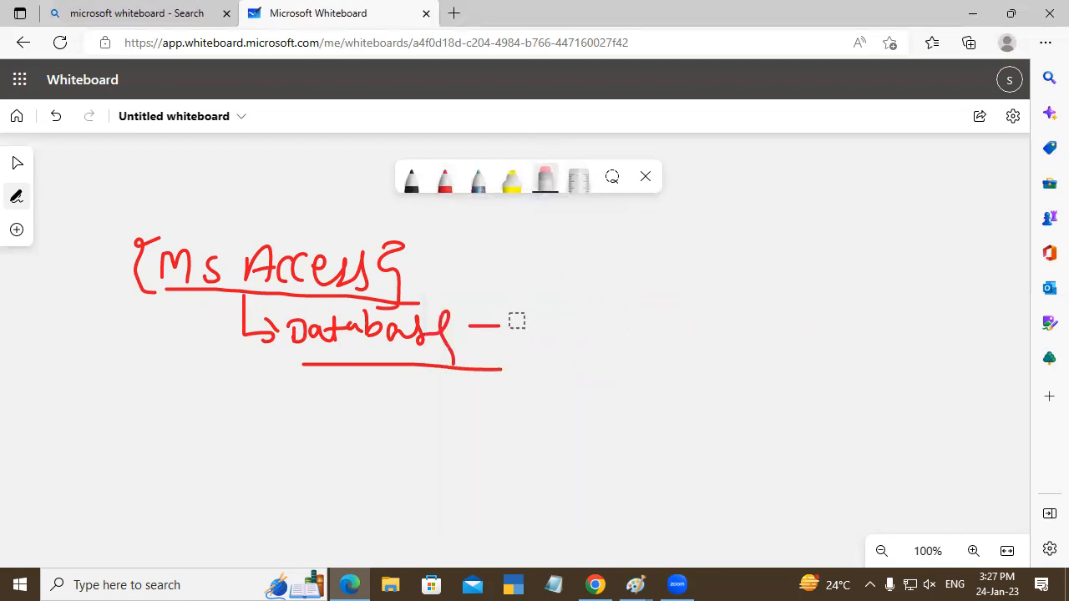
{"action": "left_click", "coordinate": [444, 179]}
{"action": "mouse_move", "coordinate": [517, 306]}
{"action": "left_mouse_down"}
{"action": "mouse_move", "coordinate": [523, 331]}
{"action": "mouse_move", "coordinate": [547, 307]}
{"action": "mouse_move", "coordinate": [577, 323]}
{"action": "mouse_move", "coordinate": [618, 316]}
{"action": "left_mouse_up"}
{"action": "left_click_drag", "start_coordinate": [526, 341], "coordinate": [665, 337]}
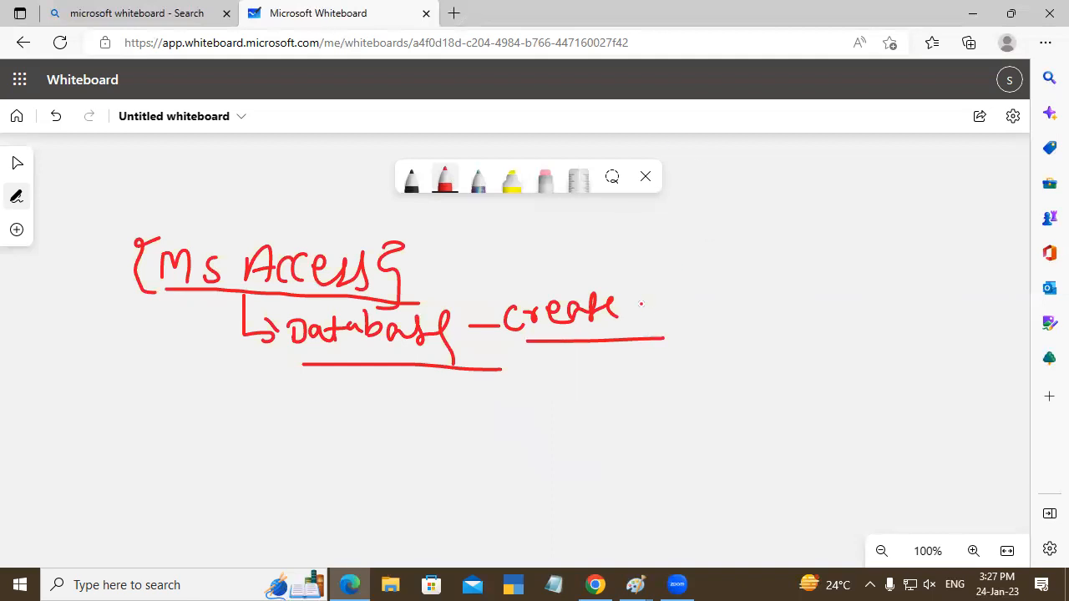
- Draw an arrow from "Create" to "DBMS", double-underline it, and arc over its letters
{"action": "mouse_move", "coordinate": [636, 306]}
{"action": "left_mouse_down"}
{"action": "mouse_move", "coordinate": [706, 311]}
{"action": "mouse_move", "coordinate": [755, 292]}
{"action": "mouse_move", "coordinate": [742, 309]}
{"action": "left_mouse_up"}
{"action": "mouse_move", "coordinate": [767, 304]}
{"action": "left_mouse_down"}
{"action": "mouse_move", "coordinate": [770, 282]}
{"action": "mouse_move", "coordinate": [800, 308]}
{"action": "left_mouse_up"}
{"action": "left_click_drag", "start_coordinate": [832, 275], "coordinate": [807, 311]}
{"action": "left_click_drag", "start_coordinate": [716, 328], "coordinate": [843, 328]}
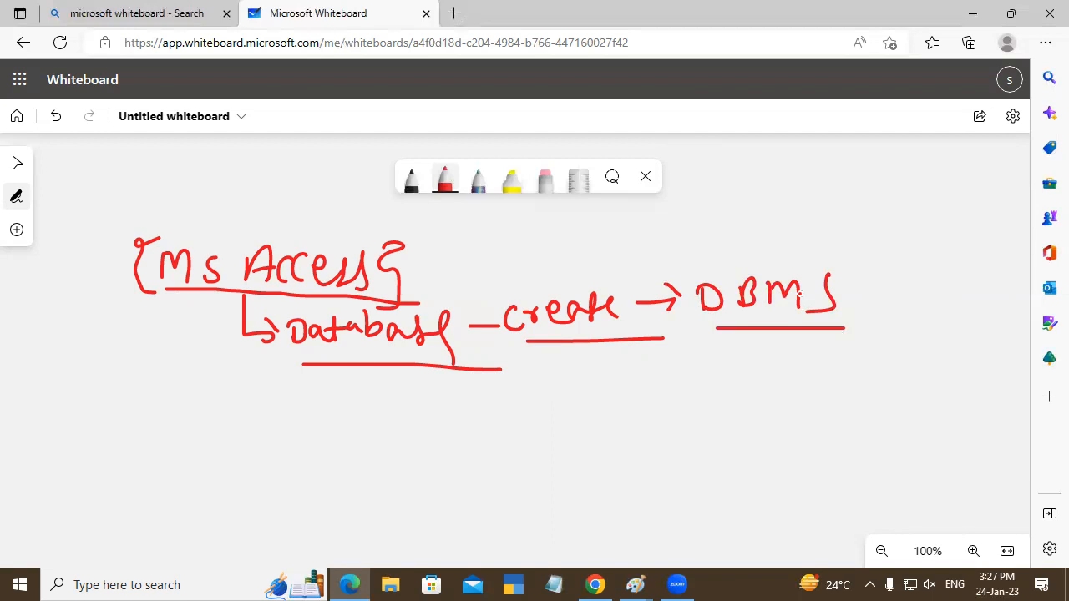
{"action": "left_click_drag", "start_coordinate": [695, 327], "coordinate": [868, 314]}
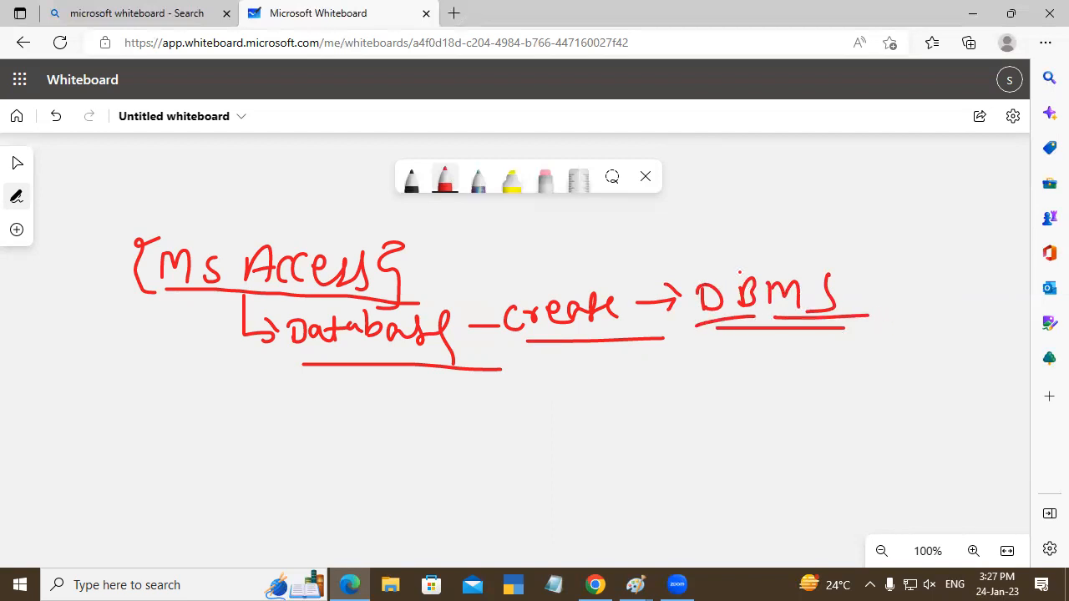
{"action": "mouse_move", "coordinate": [705, 281]}
{"action": "left_mouse_down"}
{"action": "mouse_move", "coordinate": [755, 279]}
{"action": "mouse_move", "coordinate": [782, 251]}
{"action": "mouse_move", "coordinate": [848, 274]}
{"action": "left_mouse_up"}
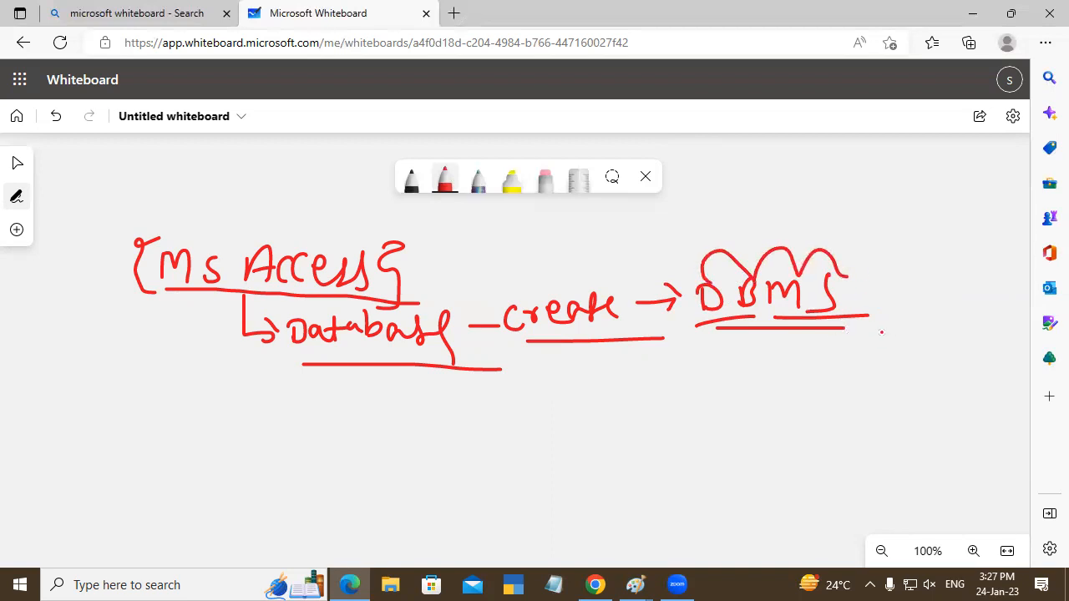
- Draw an arrow from "Database" to an underlined "School", and another arrow from it to "Student R" with "Student" underlined
{"action": "mouse_move", "coordinate": [368, 365]}
{"action": "left_mouse_down"}
{"action": "mouse_move", "coordinate": [370, 393]}
{"action": "mouse_move", "coordinate": [432, 416]}
{"action": "mouse_move", "coordinate": [440, 408]}
{"action": "mouse_move", "coordinate": [456, 426]}
{"action": "mouse_move", "coordinate": [558, 423]}
{"action": "mouse_move", "coordinate": [608, 371]}
{"action": "mouse_move", "coordinate": [608, 430]}
{"action": "left_mouse_up"}
{"action": "left_click_drag", "start_coordinate": [448, 456], "coordinate": [628, 458]}
{"action": "mouse_move", "coordinate": [634, 401]}
{"action": "left_mouse_down"}
{"action": "mouse_move", "coordinate": [680, 398]}
{"action": "mouse_move", "coordinate": [673, 409]}
{"action": "left_mouse_up"}
{"action": "mouse_move", "coordinate": [733, 376]}
{"action": "left_mouse_down"}
{"action": "mouse_move", "coordinate": [711, 403]}
{"action": "mouse_move", "coordinate": [743, 403]}
{"action": "left_mouse_up"}
{"action": "mouse_move", "coordinate": [731, 386]}
{"action": "left_mouse_down"}
{"action": "mouse_move", "coordinate": [811, 375]}
{"action": "mouse_move", "coordinate": [835, 392]}
{"action": "mouse_move", "coordinate": [877, 352]}
{"action": "mouse_move", "coordinate": [883, 383]}
{"action": "left_mouse_up"}
{"action": "left_click_drag", "start_coordinate": [880, 359], "coordinate": [902, 352]}
{"action": "left_click_drag", "start_coordinate": [766, 424], "coordinate": [882, 409]}
{"action": "left_click_drag", "start_coordinate": [917, 351], "coordinate": [919, 388]}
{"action": "left_click_drag", "start_coordinate": [918, 351], "coordinate": [943, 377]}
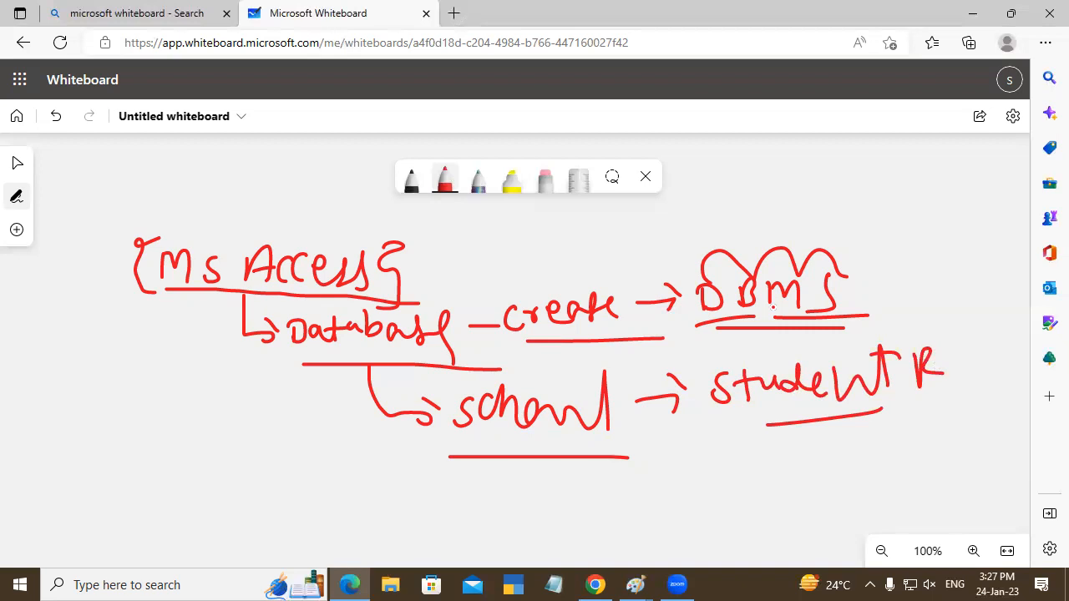
- Draw a second branch down from "Database" to an underlined "Emp" followed by a dash and a circled "R"
{"action": "mouse_move", "coordinate": [368, 364]}
{"action": "left_mouse_down"}
{"action": "mouse_move", "coordinate": [272, 410]}
{"action": "mouse_move", "coordinate": [311, 494]}
{"action": "left_mouse_up"}
{"action": "left_click_drag", "start_coordinate": [304, 451], "coordinate": [318, 449]}
{"action": "left_click_drag", "start_coordinate": [320, 488], "coordinate": [359, 501]}
{"action": "mouse_move", "coordinate": [364, 455]}
{"action": "left_mouse_down"}
{"action": "mouse_move", "coordinate": [367, 510]}
{"action": "mouse_move", "coordinate": [372, 499]}
{"action": "left_mouse_up"}
{"action": "mouse_move", "coordinate": [294, 506]}
{"action": "left_mouse_down"}
{"action": "mouse_move", "coordinate": [386, 518]}
{"action": "mouse_move", "coordinate": [421, 490]}
{"action": "left_mouse_up"}
{"action": "mouse_move", "coordinate": [437, 478]}
{"action": "left_mouse_down"}
{"action": "mouse_move", "coordinate": [440, 510]}
{"action": "mouse_move", "coordinate": [463, 504]}
{"action": "left_mouse_up"}
{"action": "left_click_drag", "start_coordinate": [458, 458], "coordinate": [427, 470]}
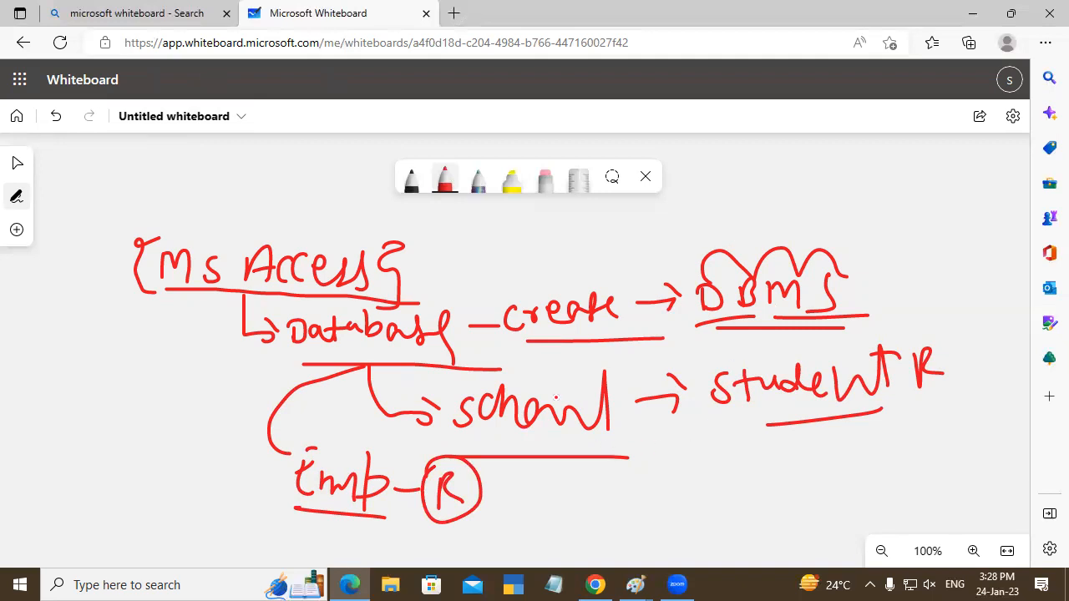
- Draw a third curved branch from "Database" and handwrite "P.R" at its end
{"action": "mouse_move", "coordinate": [294, 345]}
{"action": "left_mouse_down"}
{"action": "mouse_move", "coordinate": [107, 472]}
{"action": "mouse_move", "coordinate": [142, 481]}
{"action": "mouse_move", "coordinate": [148, 496]}
{"action": "left_mouse_up"}
{"action": "mouse_move", "coordinate": [147, 459]}
{"action": "left_mouse_down"}
{"action": "mouse_move", "coordinate": [152, 476]}
{"action": "mouse_move", "coordinate": [194, 487]}
{"action": "left_mouse_up"}
{"action": "left_click", "coordinate": [174, 478]}
{"action": "left_click_drag", "start_coordinate": [196, 456], "coordinate": [220, 483]}
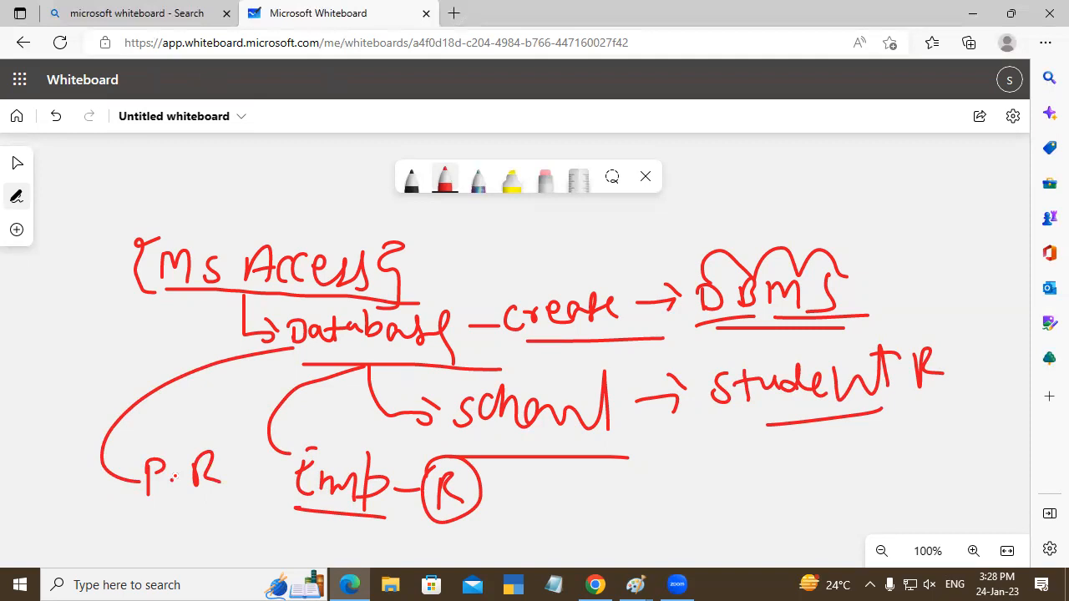
- Handwrite an underlined "M" with the letters "E", "P" and "W" beside the "Database" branches
{"action": "left_click_drag", "start_coordinate": [47, 307], "coordinate": [88, 336]}
{"action": "mouse_move", "coordinate": [44, 342]}
{"action": "left_mouse_down"}
{"action": "mouse_move", "coordinate": [127, 337]}
{"action": "mouse_move", "coordinate": [143, 316]}
{"action": "left_mouse_up"}
{"action": "mouse_move", "coordinate": [108, 354]}
{"action": "left_mouse_down"}
{"action": "mouse_move", "coordinate": [106, 371]}
{"action": "mouse_move", "coordinate": [112, 361]}
{"action": "left_mouse_up"}
{"action": "left_click_drag", "start_coordinate": [81, 399], "coordinate": [111, 399]}
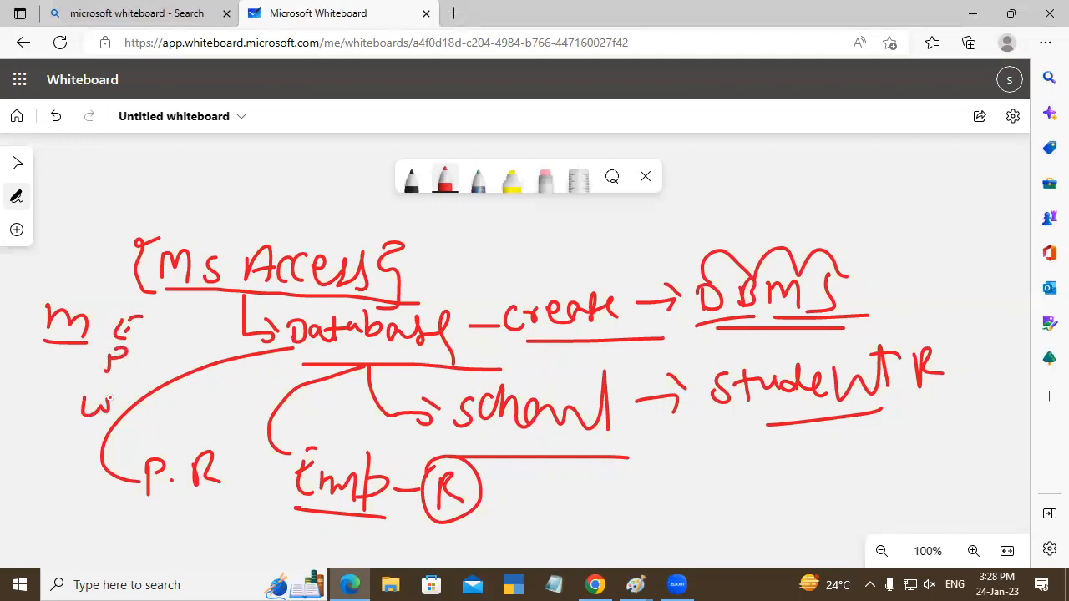
- Add a dash after "MS Access", handwrite a circled "10" with its own underline, and draw an arrow out of the circle
{"action": "left_click_drag", "start_coordinate": [404, 263], "coordinate": [431, 261]}
{"action": "left_click_drag", "start_coordinate": [503, 234], "coordinate": [499, 270]}
{"action": "mouse_move", "coordinate": [521, 230]}
{"action": "left_mouse_down"}
{"action": "mouse_move", "coordinate": [514, 242]}
{"action": "mouse_move", "coordinate": [521, 231]}
{"action": "left_mouse_up"}
{"action": "left_click_drag", "start_coordinate": [489, 277], "coordinate": [523, 275]}
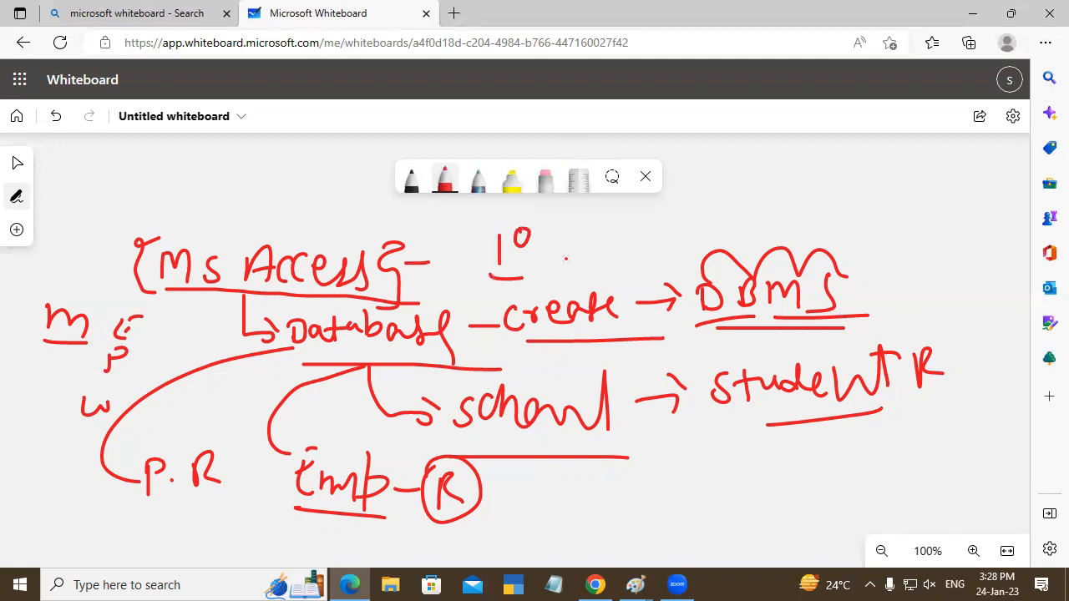
{"action": "mouse_move", "coordinate": [486, 226]}
{"action": "left_mouse_down"}
{"action": "mouse_move", "coordinate": [518, 206]}
{"action": "mouse_move", "coordinate": [553, 267]}
{"action": "mouse_move", "coordinate": [502, 207]}
{"action": "left_mouse_up"}
{"action": "left_click_drag", "start_coordinate": [551, 249], "coordinate": [607, 244]}
{"action": "left_click_drag", "start_coordinate": [612, 223], "coordinate": [613, 249]}
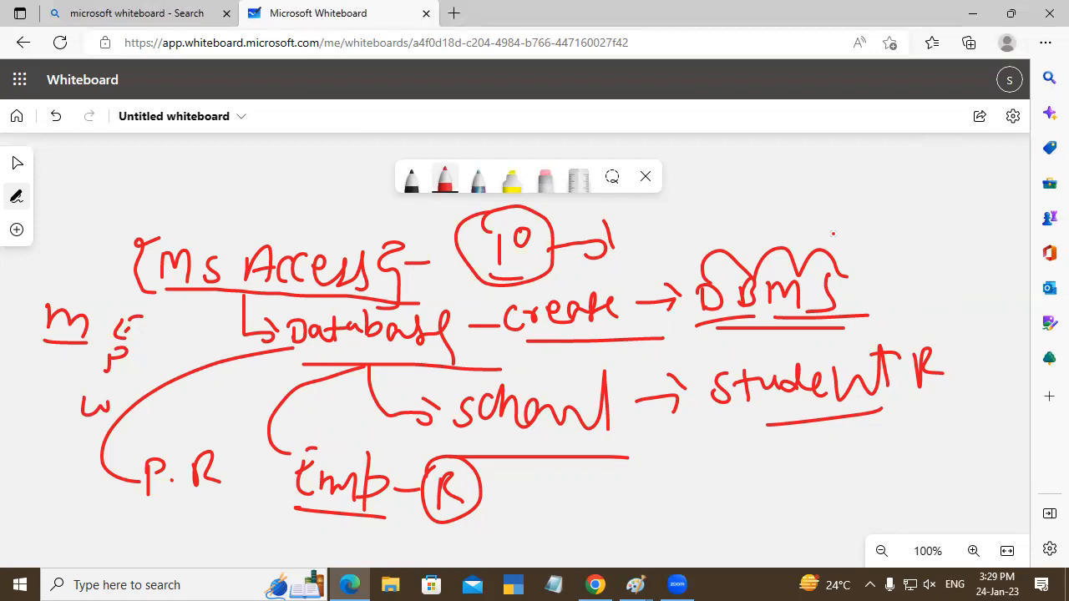
- Draw a curved arrow up from "DBMS" and handwrite an underlined "Worg" above the "MS Access" heading
{"action": "left_click_drag", "start_coordinate": [732, 251], "coordinate": [774, 177]}
{"action": "left_click_drag", "start_coordinate": [770, 163], "coordinate": [777, 172]}
{"action": "mouse_move", "coordinate": [161, 163]}
{"action": "left_mouse_down"}
{"action": "mouse_move", "coordinate": [200, 171]}
{"action": "mouse_move", "coordinate": [230, 162]}
{"action": "mouse_move", "coordinate": [258, 178]}
{"action": "left_mouse_up"}
{"action": "left_click_drag", "start_coordinate": [162, 191], "coordinate": [301, 200]}
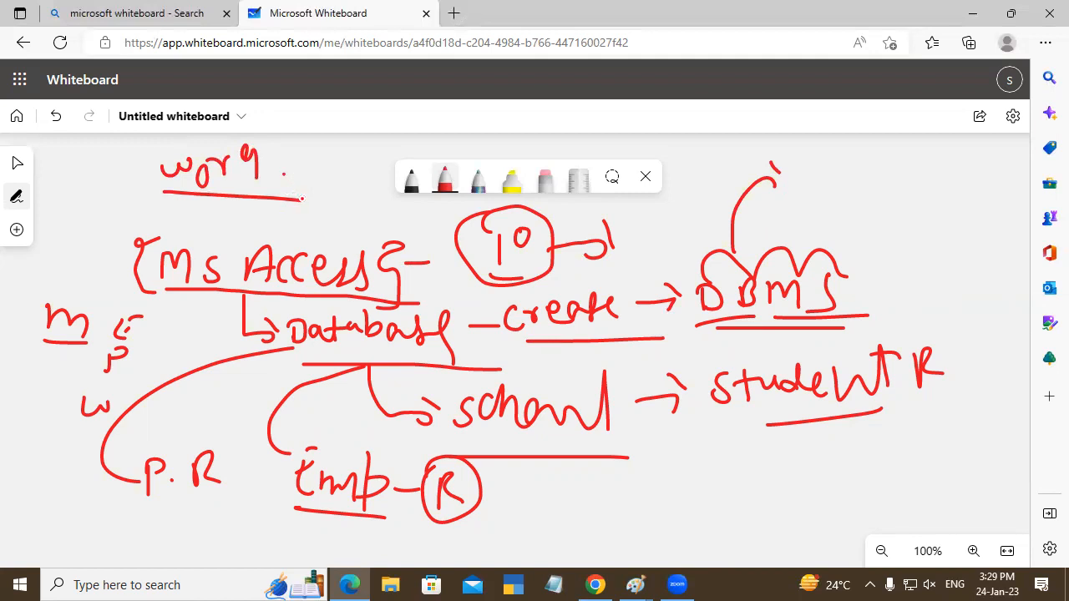
- Handwrite an underlined "Windworg" beside "Worg", above the "MS Access" heading
{"action": "mouse_move", "coordinate": [310, 197]}
{"action": "left_mouse_down"}
{"action": "mouse_move", "coordinate": [339, 202]}
{"action": "mouse_move", "coordinate": [347, 219]}
{"action": "mouse_move", "coordinate": [360, 204]}
{"action": "mouse_move", "coordinate": [384, 213]}
{"action": "mouse_move", "coordinate": [391, 185]}
{"action": "mouse_move", "coordinate": [409, 208]}
{"action": "mouse_move", "coordinate": [432, 214]}
{"action": "mouse_move", "coordinate": [446, 239]}
{"action": "left_mouse_up"}
{"action": "left_click", "coordinate": [346, 188]}
{"action": "left_click_drag", "start_coordinate": [326, 235], "coordinate": [429, 227]}
- Handwrite an underlined "Excel" below and before "Worg", above the opening bracket of "MS Access"
{"action": "mouse_move", "coordinate": [65, 190]}
{"action": "left_mouse_down"}
{"action": "mouse_move", "coordinate": [76, 224]}
{"action": "mouse_move", "coordinate": [70, 202]}
{"action": "left_mouse_up"}
{"action": "mouse_move", "coordinate": [66, 192]}
{"action": "left_mouse_down"}
{"action": "mouse_move", "coordinate": [80, 188]}
{"action": "mouse_move", "coordinate": [93, 222]}
{"action": "left_mouse_up"}
{"action": "mouse_move", "coordinate": [92, 201]}
{"action": "left_mouse_down"}
{"action": "mouse_move", "coordinate": [81, 220]}
{"action": "mouse_move", "coordinate": [102, 222]}
{"action": "left_mouse_up"}
{"action": "left_click_drag", "start_coordinate": [115, 214], "coordinate": [145, 223]}
{"action": "left_click_drag", "start_coordinate": [53, 237], "coordinate": [150, 232]}
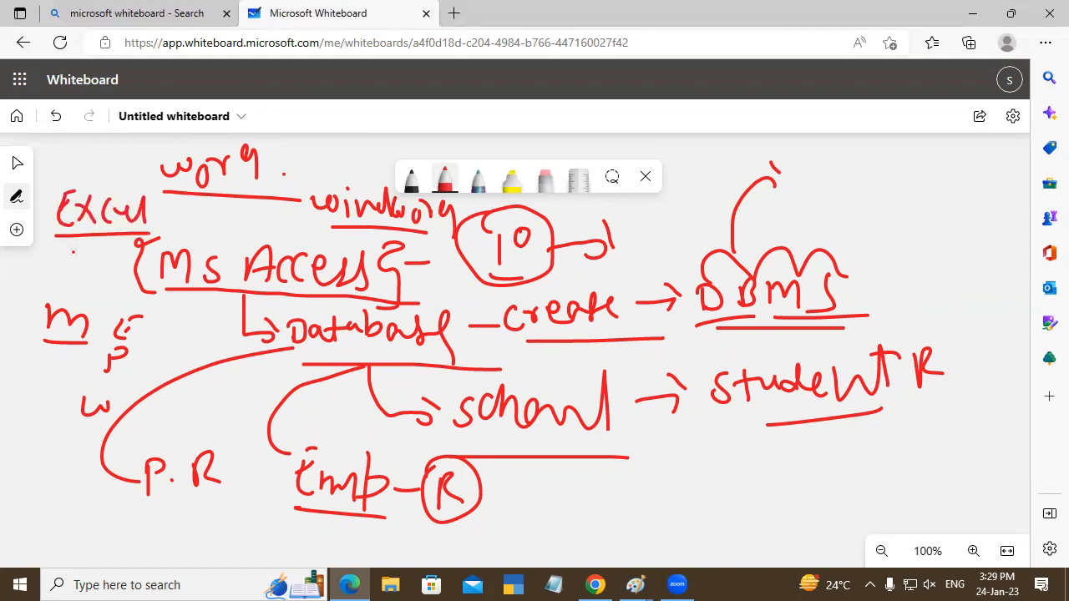
- Handwrite an underlined "Powerpoint" beneath "Excel", just before the "MS Access" heading
{"action": "mouse_move", "coordinate": [30, 260]}
{"action": "left_mouse_down"}
{"action": "mouse_move", "coordinate": [31, 289]}
{"action": "mouse_move", "coordinate": [44, 273]}
{"action": "mouse_move", "coordinate": [83, 291]}
{"action": "mouse_move", "coordinate": [109, 275]}
{"action": "mouse_move", "coordinate": [99, 286]}
{"action": "mouse_move", "coordinate": [122, 299]}
{"action": "mouse_move", "coordinate": [152, 276]}
{"action": "mouse_move", "coordinate": [162, 297]}
{"action": "left_mouse_up"}
{"action": "left_click", "coordinate": [67, 282]}
{"action": "left_click_drag", "start_coordinate": [17, 284], "coordinate": [154, 298]}
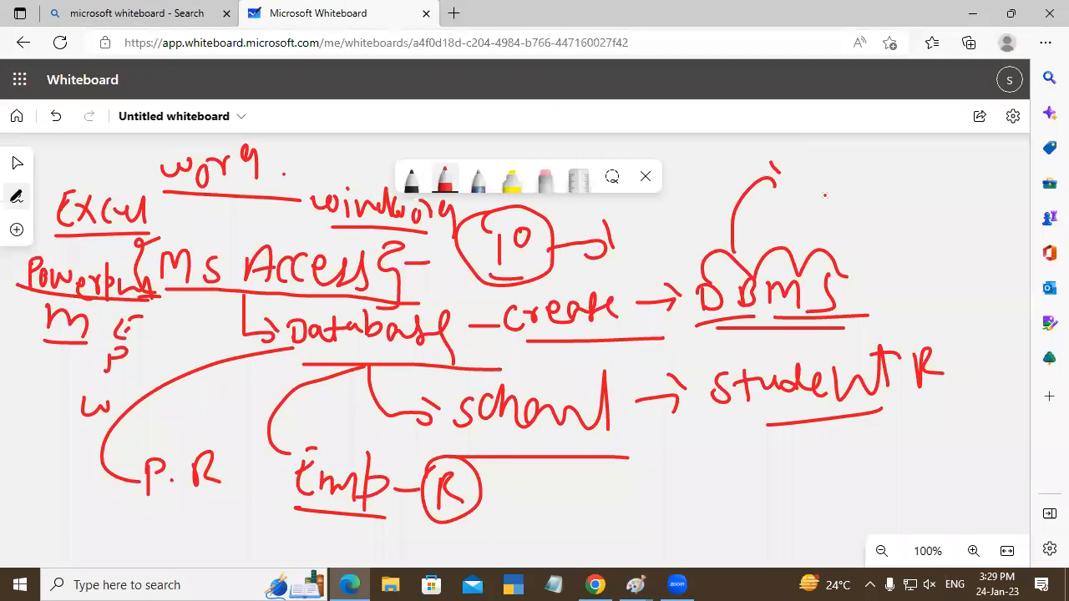
- Handwrite "MSACCESS" above "DBMS" and draw an oval around it
{"action": "mouse_move", "coordinate": [798, 193]}
{"action": "left_mouse_down"}
{"action": "mouse_move", "coordinate": [836, 210]}
{"action": "mouse_move", "coordinate": [865, 181]}
{"action": "mouse_move", "coordinate": [877, 213]}
{"action": "left_mouse_up"}
{"action": "left_click_drag", "start_coordinate": [860, 201], "coordinate": [873, 199]}
{"action": "mouse_move", "coordinate": [899, 184]}
{"action": "left_mouse_down"}
{"action": "mouse_move", "coordinate": [888, 189]}
{"action": "mouse_move", "coordinate": [894, 214]}
{"action": "left_mouse_up"}
{"action": "mouse_move", "coordinate": [908, 186]}
{"action": "left_mouse_down"}
{"action": "mouse_move", "coordinate": [915, 213]}
{"action": "mouse_move", "coordinate": [930, 198]}
{"action": "left_mouse_up"}
{"action": "mouse_move", "coordinate": [919, 185]}
{"action": "left_mouse_down"}
{"action": "mouse_move", "coordinate": [930, 183]}
{"action": "mouse_move", "coordinate": [952, 219]}
{"action": "left_mouse_up"}
{"action": "mouse_move", "coordinate": [787, 225]}
{"action": "left_mouse_down"}
{"action": "mouse_move", "coordinate": [918, 232]}
{"action": "mouse_move", "coordinate": [994, 177]}
{"action": "mouse_move", "coordinate": [782, 185]}
{"action": "mouse_move", "coordinate": [803, 233]}
{"action": "left_mouse_up"}
- Handwrite an underlined "Space" below the circled "MSACCESS" and draw a small hooked stroke at the oval's upper edge
{"action": "left_click_drag", "start_coordinate": [890, 237], "coordinate": [870, 269]}
{"action": "left_click_drag", "start_coordinate": [905, 230], "coordinate": [897, 275]}
{"action": "mouse_move", "coordinate": [899, 242]}
{"action": "left_mouse_down"}
{"action": "mouse_move", "coordinate": [900, 259]}
{"action": "mouse_move", "coordinate": [944, 273]}
{"action": "left_mouse_up"}
{"action": "left_click_drag", "start_coordinate": [959, 260], "coordinate": [982, 286]}
{"action": "left_click_drag", "start_coordinate": [869, 288], "coordinate": [956, 299]}
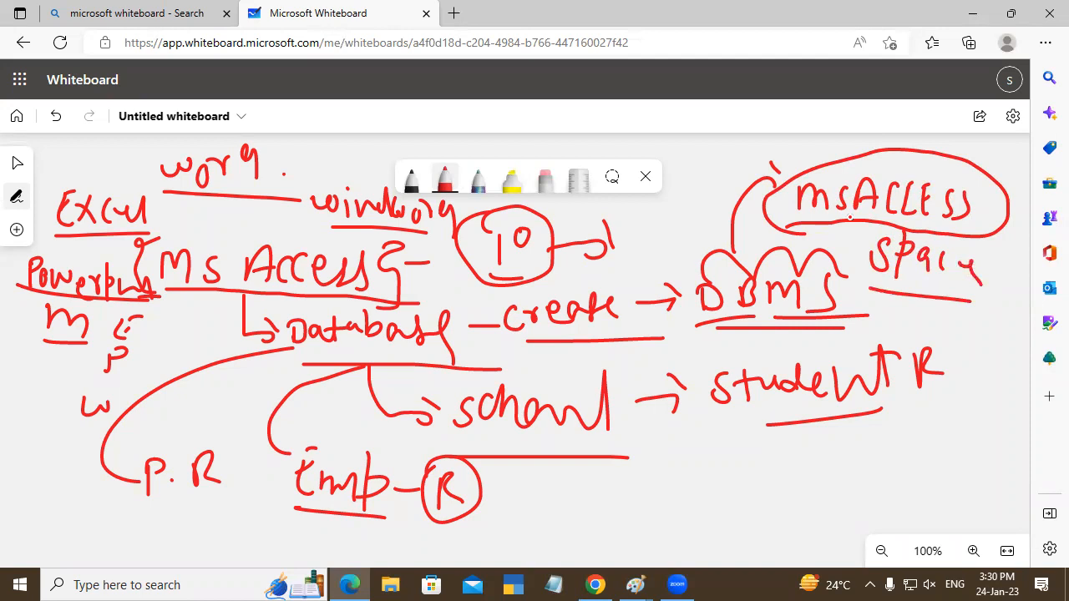
{"action": "mouse_move", "coordinate": [807, 169]}
{"action": "left_mouse_down"}
{"action": "mouse_move", "coordinate": [785, 161]}
{"action": "mouse_move", "coordinate": [793, 144]}
{"action": "left_mouse_up"}
- Launch Microsoft Access with the Windows Run command "msaccess"
{"action": "key", "text": "super+r"}
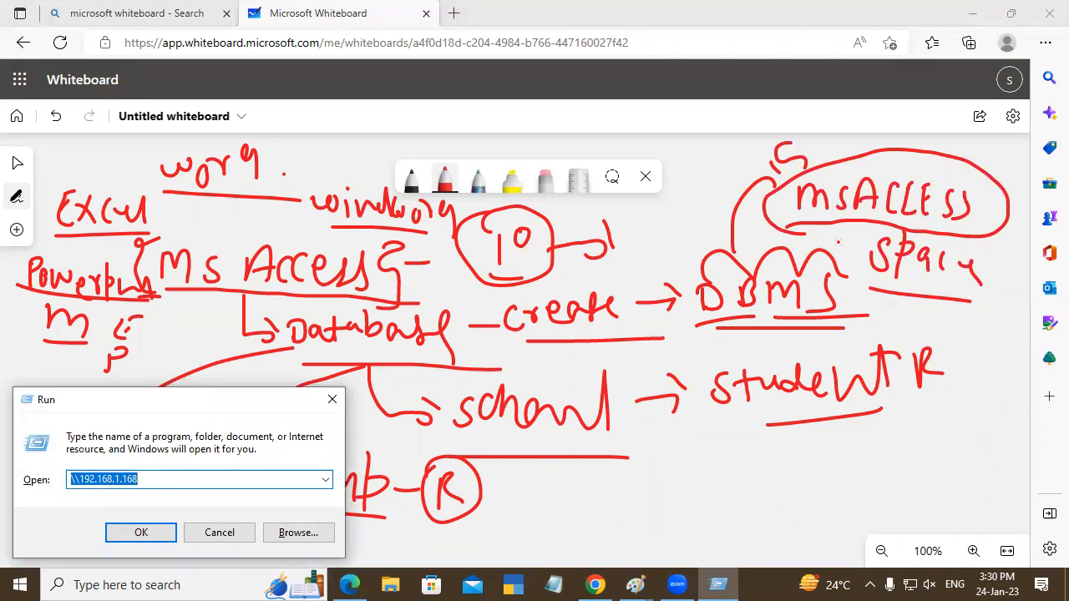
{"action": "type", "text": "ms"}
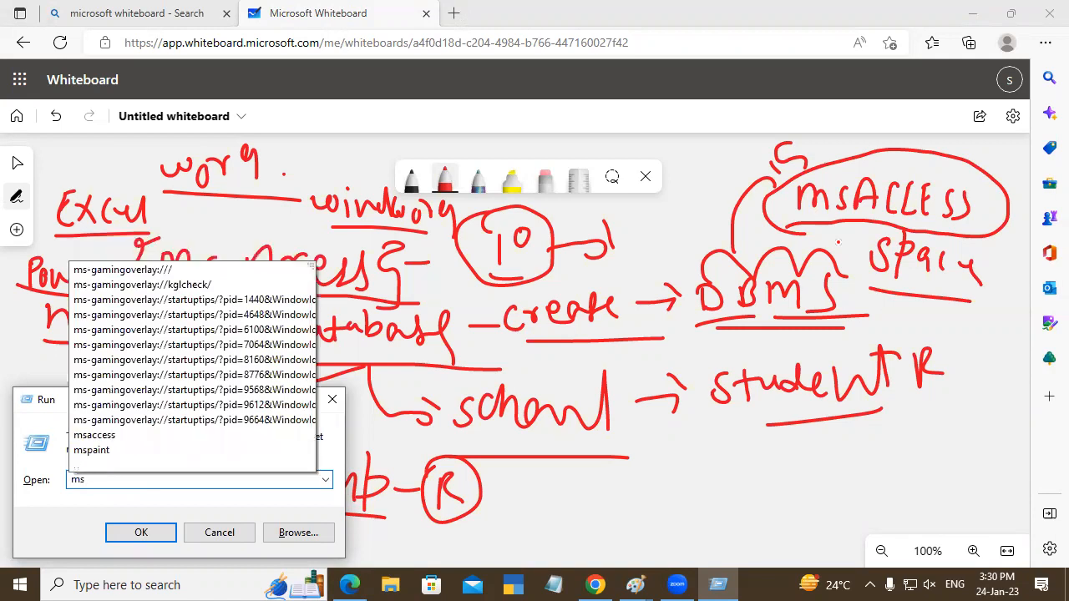
{"action": "type", "text": "a"}
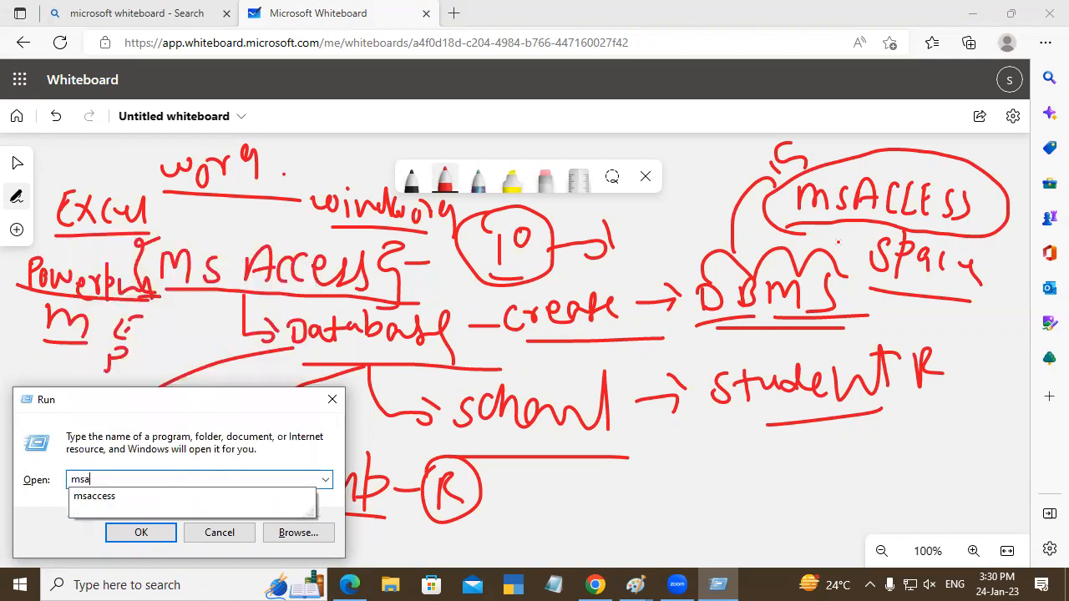
{"action": "type", "text": "ccess"}
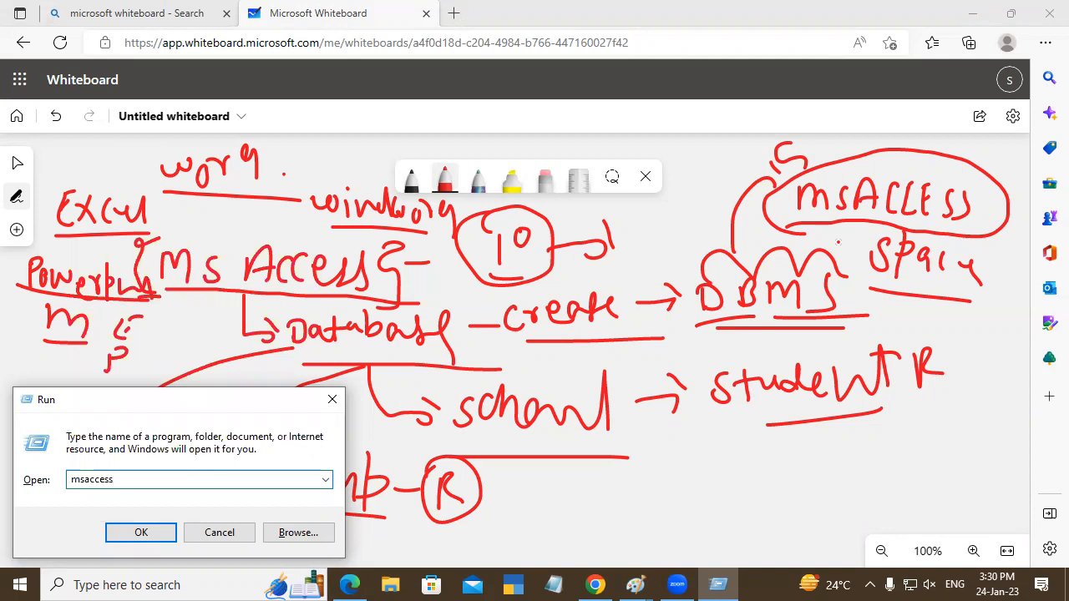
{"action": "key", "text": "Return"}
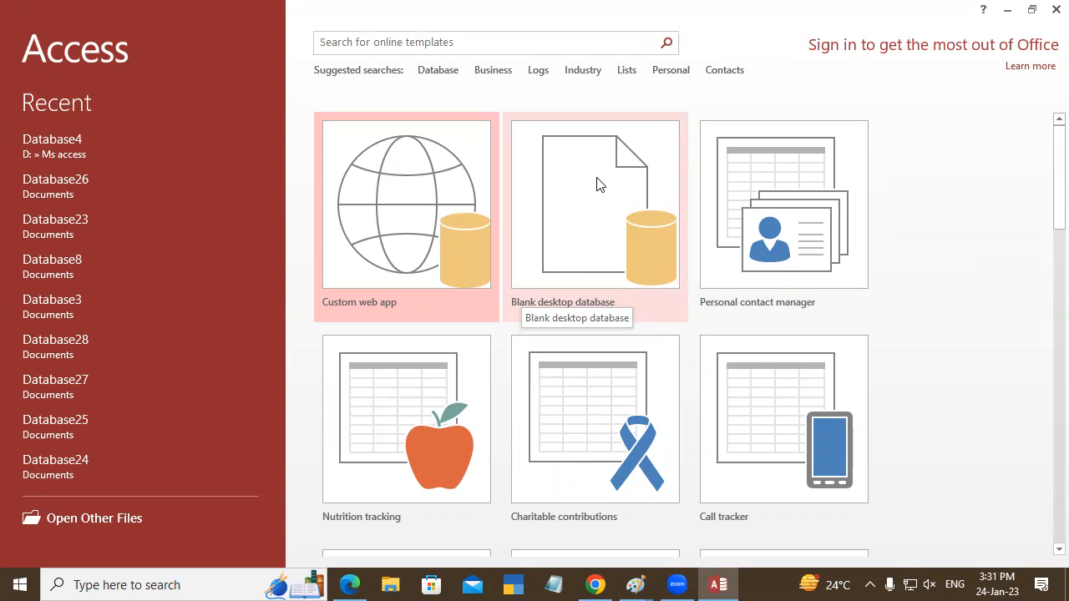
- Start a blank desktop database with the file name "Student Record"
{"action": "left_click", "coordinate": [578, 200]}
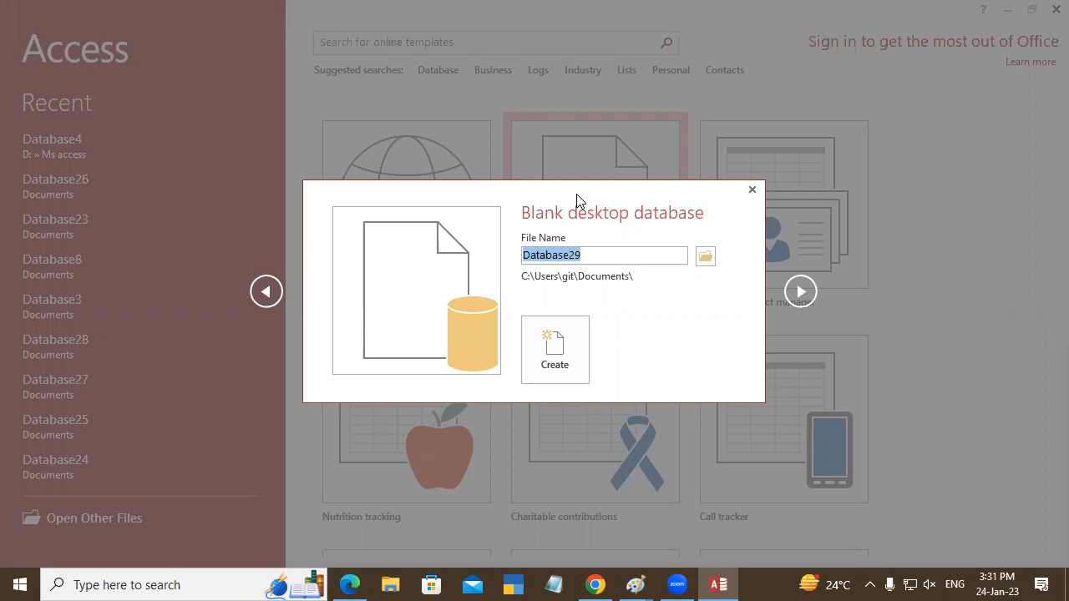
{"action": "type", "text": "Student Re"}
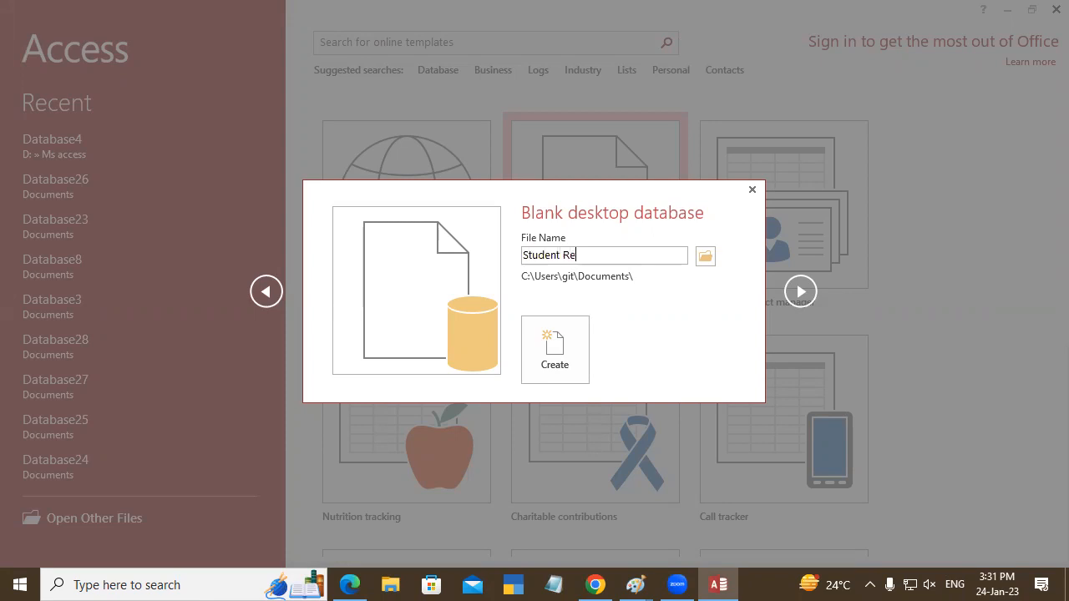
{"action": "type", "text": "cord"}
- Browse to Local Disk (D:) for the database location and create a new folder named "Database 3PM"
{"action": "left_click", "coordinate": [705, 258]}
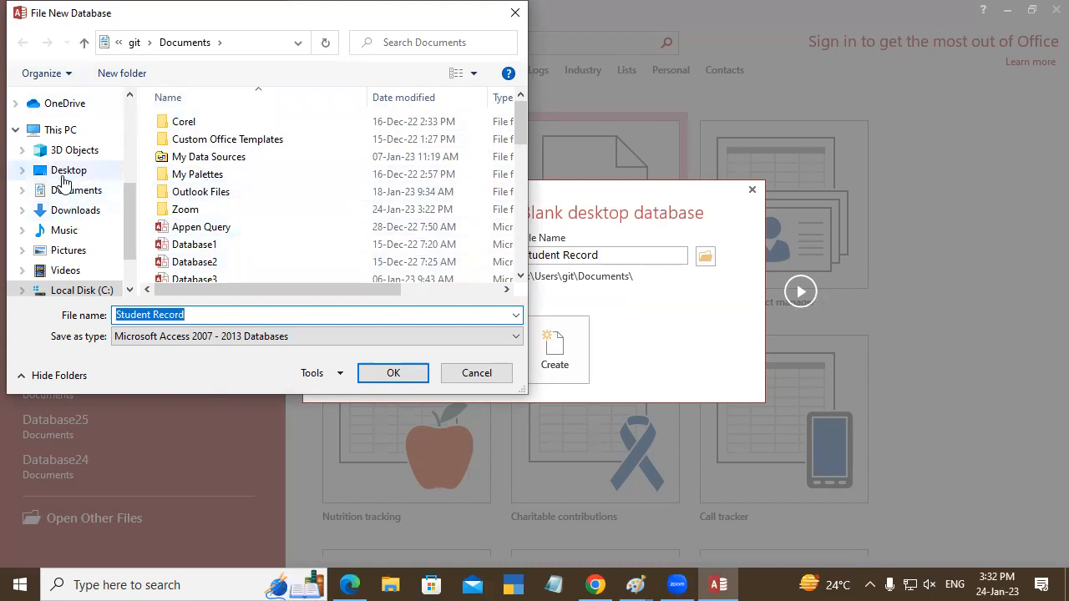
{"action": "left_click_drag", "start_coordinate": [129, 240], "coordinate": [112, 273]}
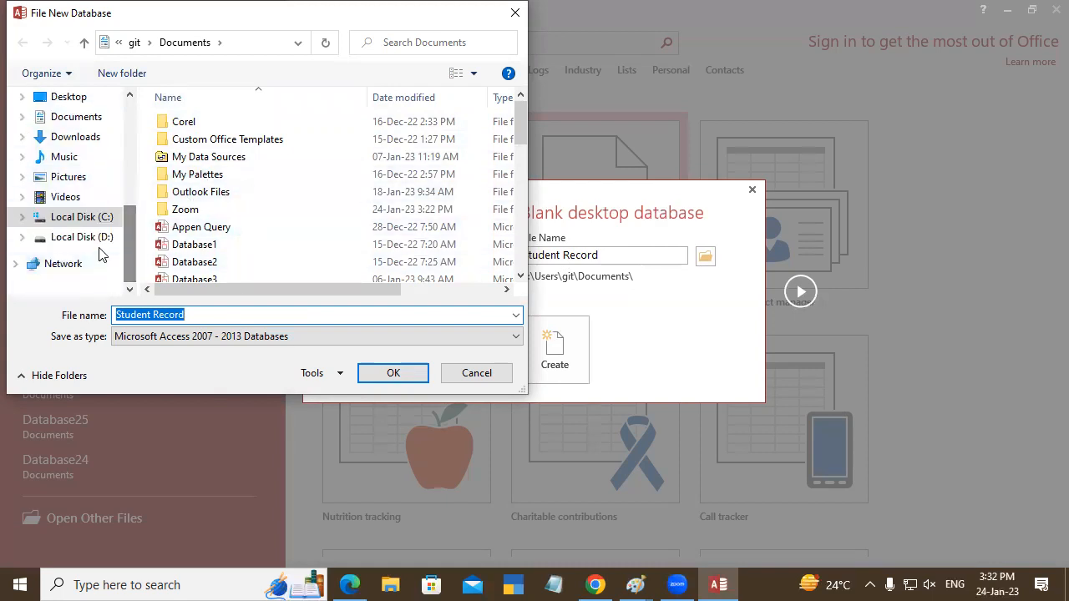
{"action": "left_click", "coordinate": [94, 241]}
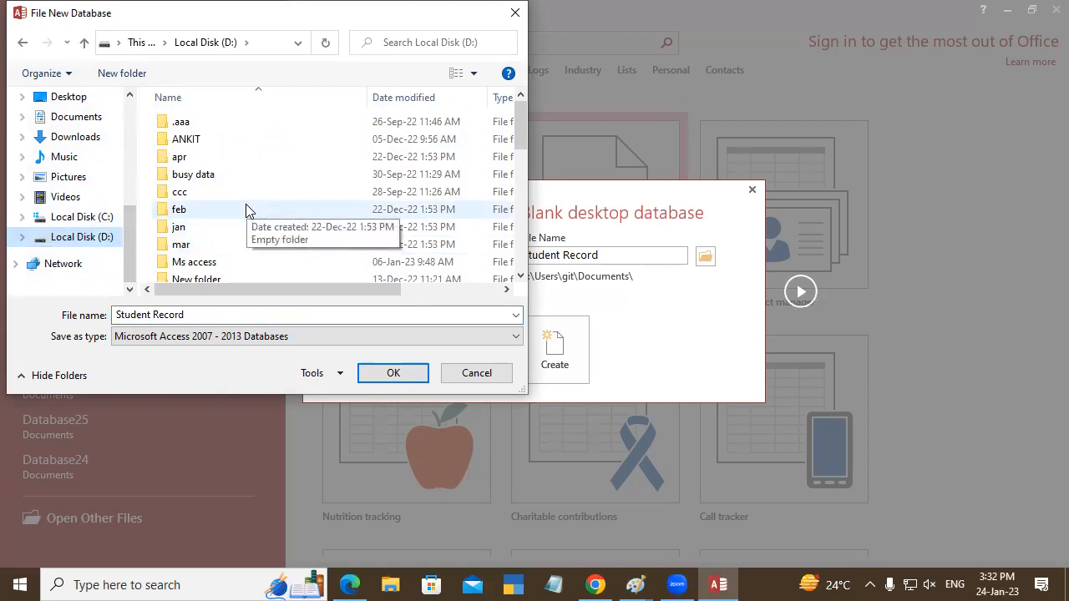
{"action": "key", "text": "ctrl+shift+n"}
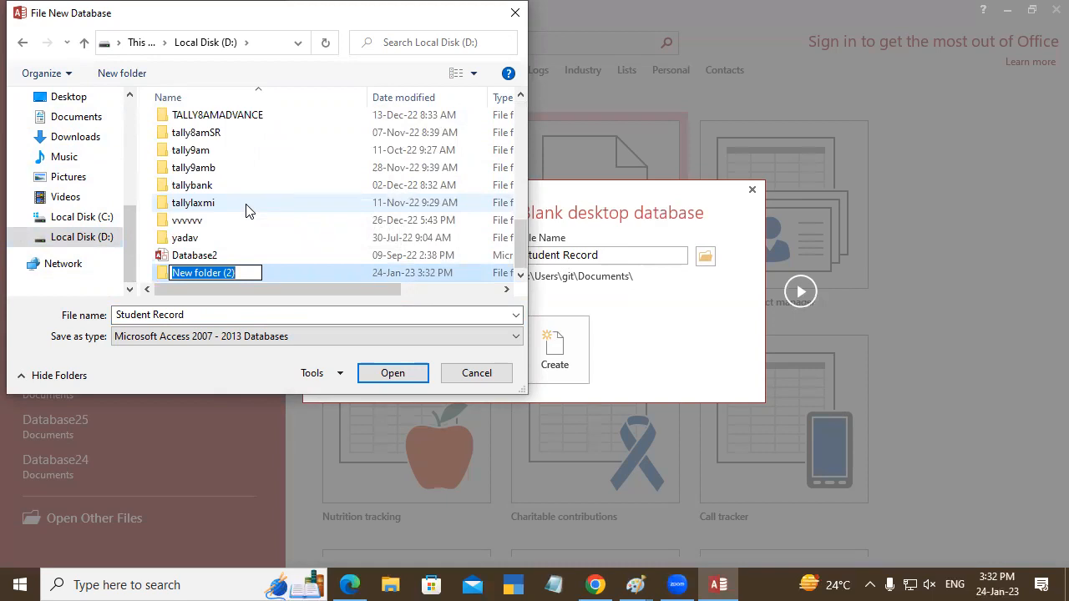
{"action": "type", "text": "Database "}
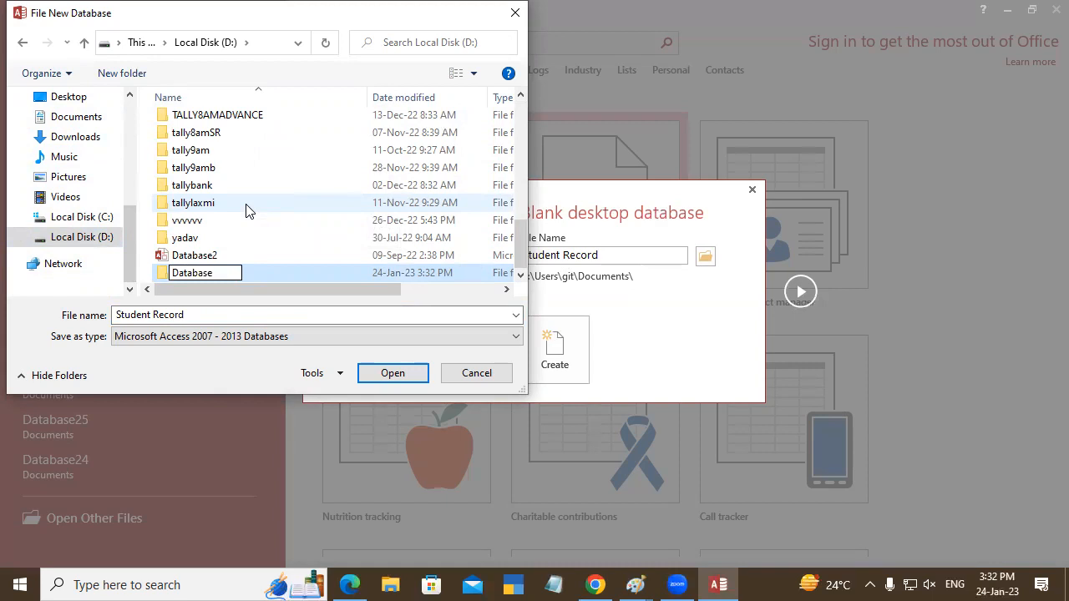
{"action": "type", "text": "3PM"}
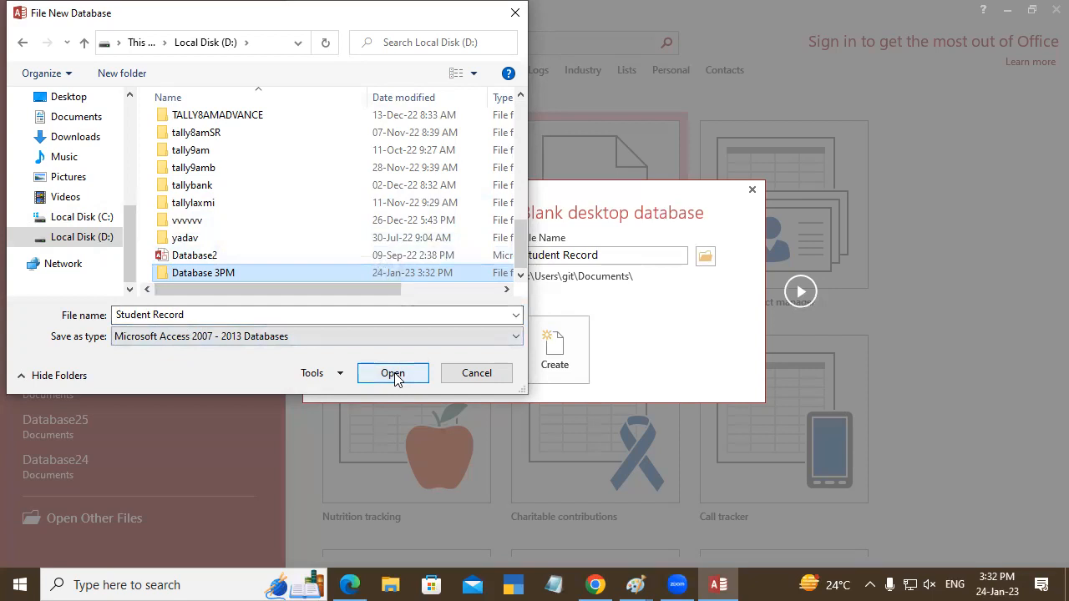
- Choose the "Database 3PM" folder as the save location and create the Student Record database
{"action": "double_click", "coordinate": [256, 272]}
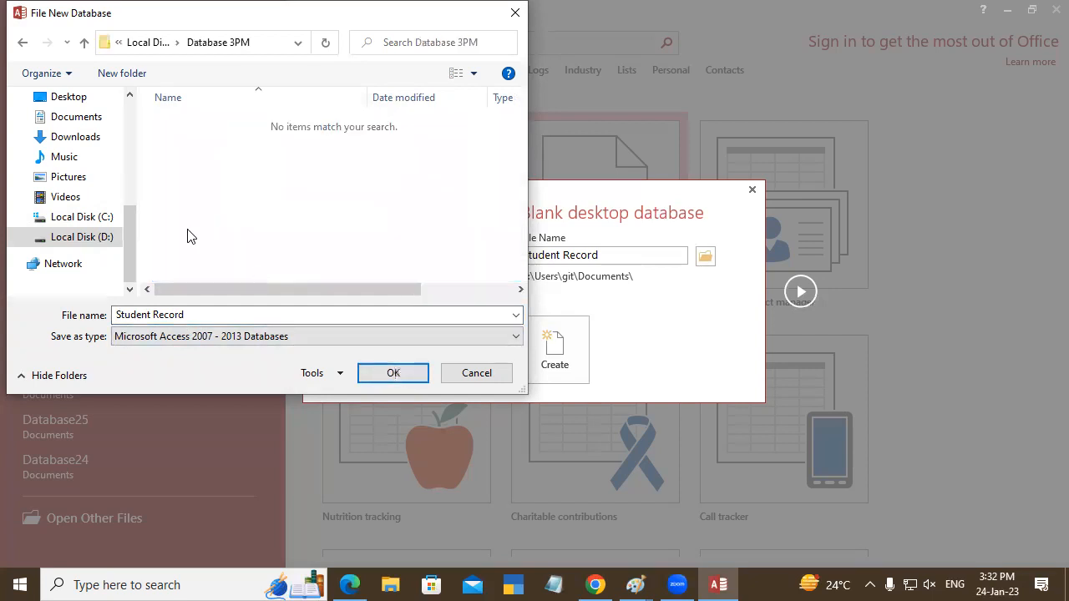
{"action": "left_click", "coordinate": [393, 372]}
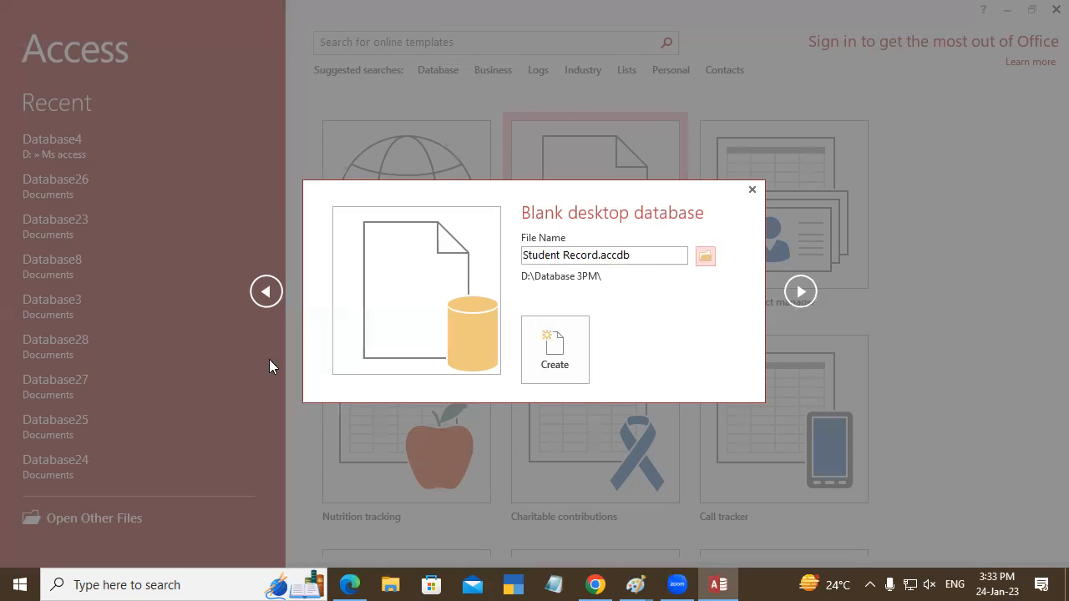
{"action": "left_click", "coordinate": [558, 334]}
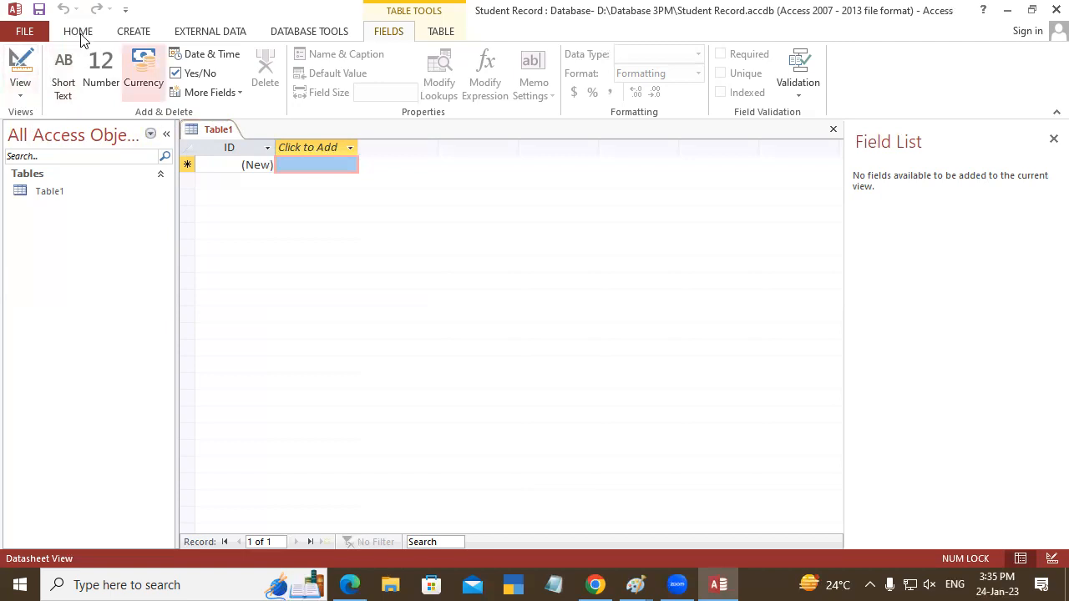
- Switch Table1 to Design View, saving the table as "Student Database"
{"action": "left_click", "coordinate": [21, 96]}
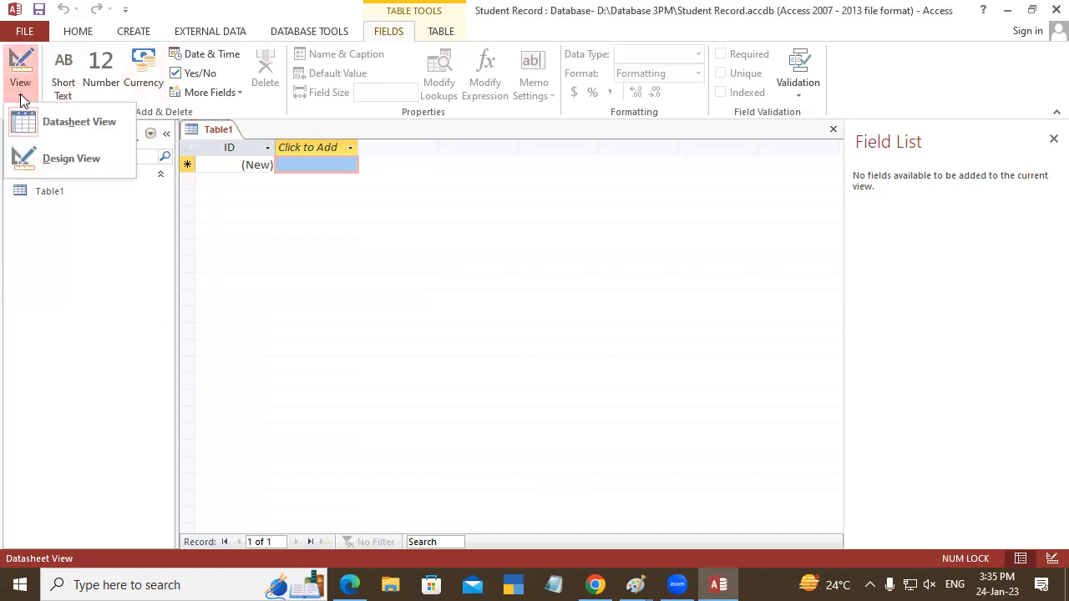
{"action": "left_click", "coordinate": [85, 157]}
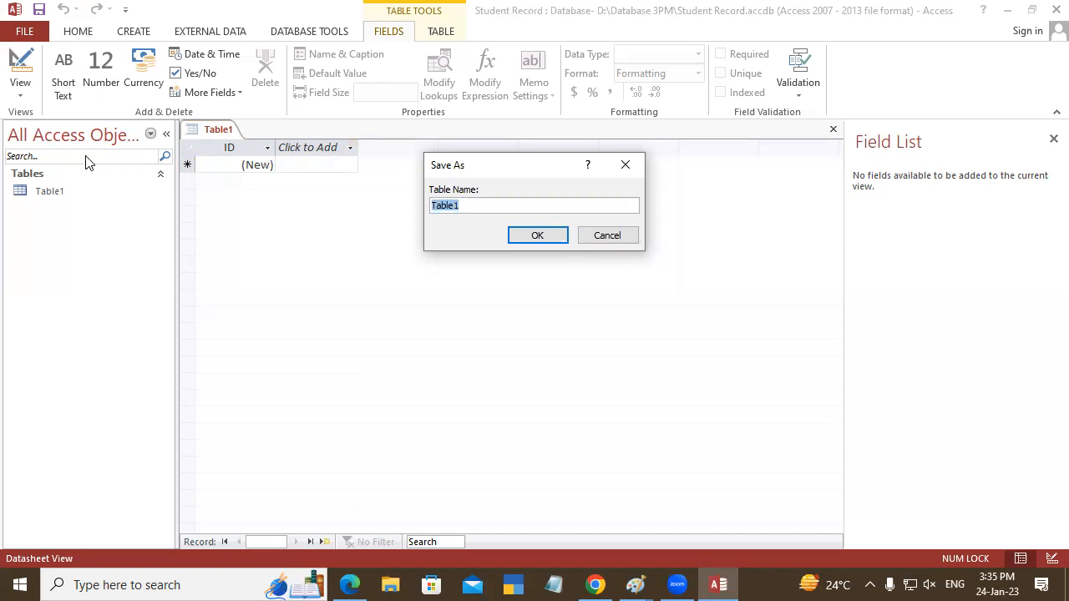
{"action": "type", "text": "Student Da"}
{"action": "type", "text": "tabase"}
{"action": "left_click", "coordinate": [542, 235]}
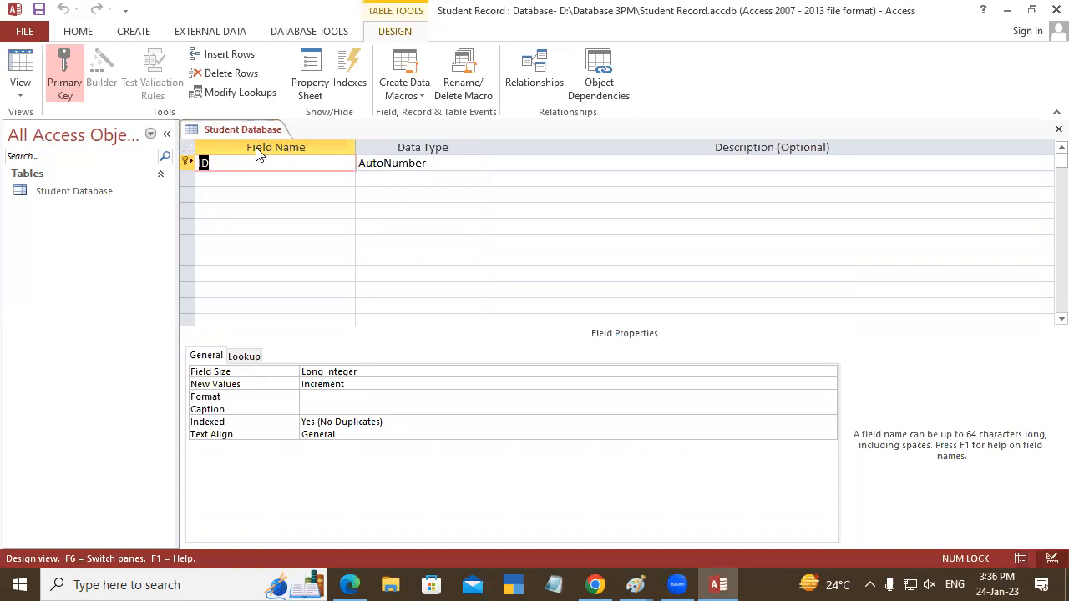
- Rename the ID primary key field to "Reg No" and set its data type to Number
{"action": "left_click", "coordinate": [216, 165]}
{"action": "key", "text": "BackSpace"}
{"action": "key", "text": "BackSpace"}
{"action": "type", "text": "Reg No"}
{"action": "key", "text": "Tab"}
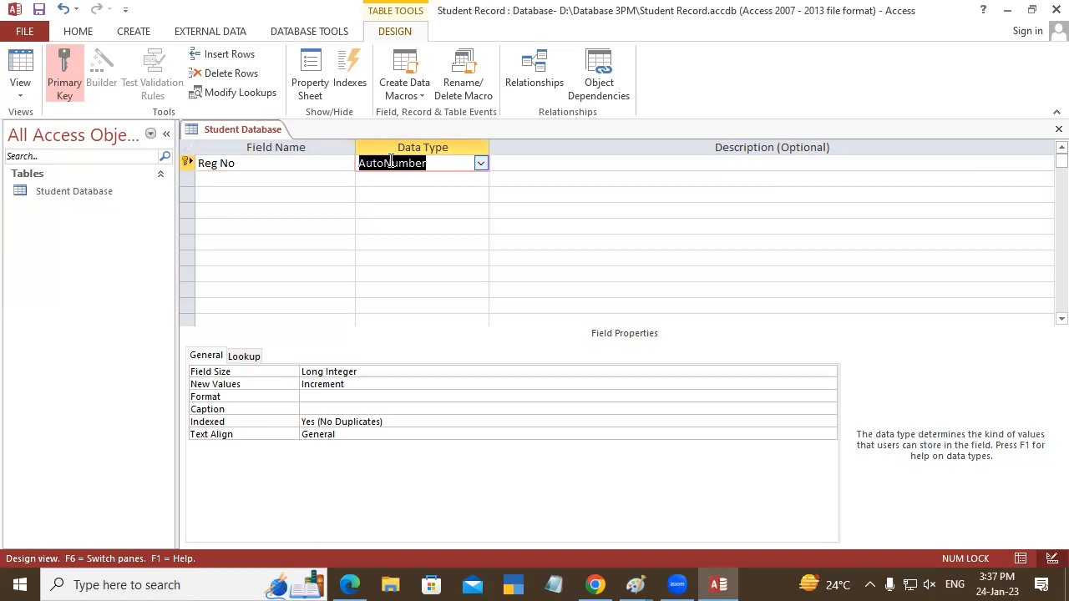
{"action": "left_click", "coordinate": [484, 166]}
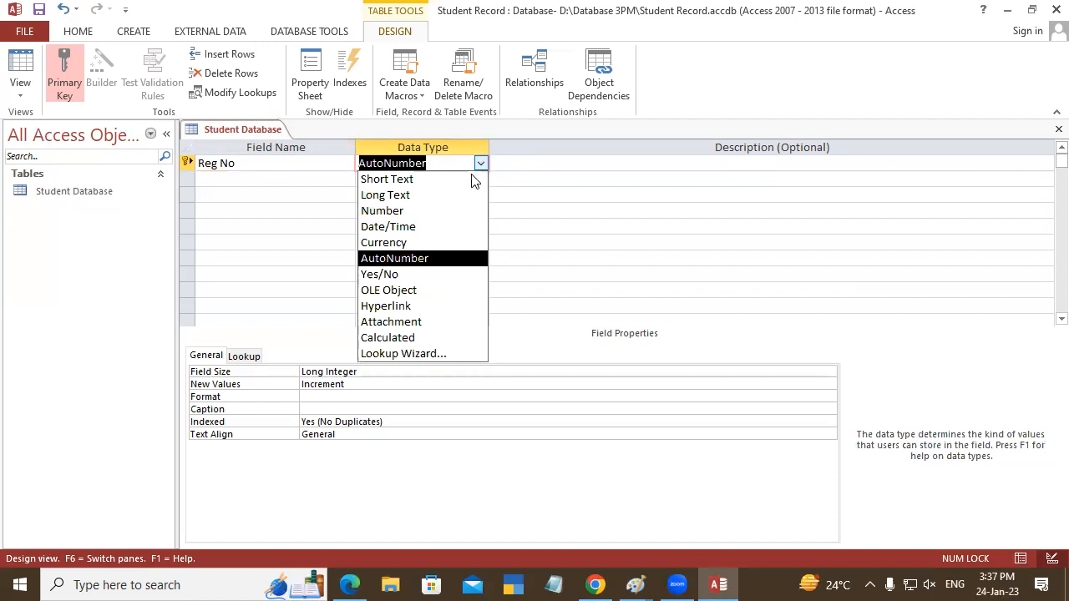
{"action": "left_click", "coordinate": [398, 211]}
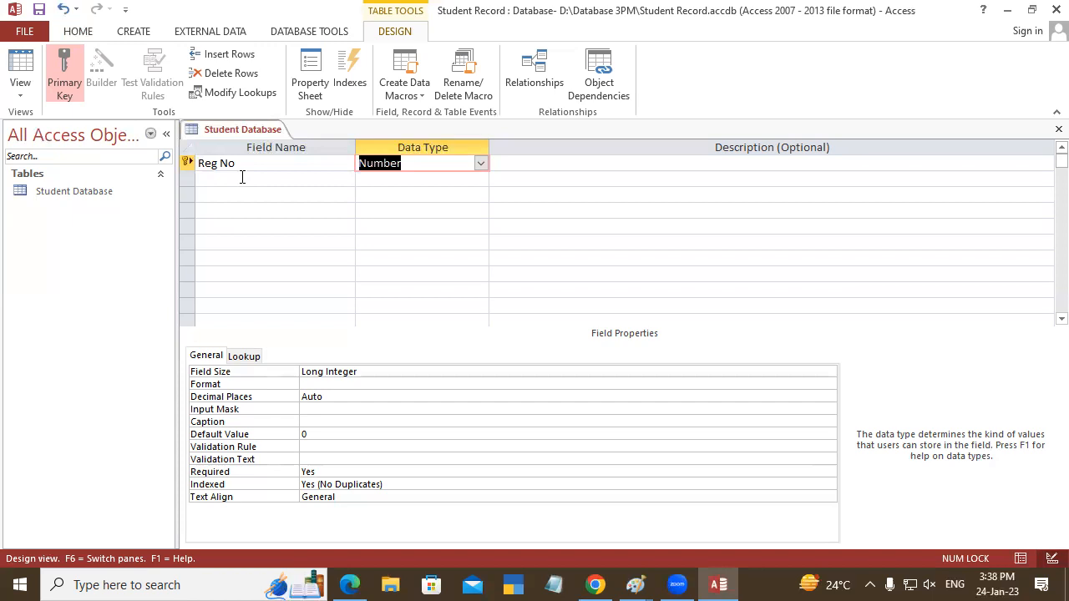
{"action": "key", "text": "Tab"}
{"action": "key", "text": "Tab"}
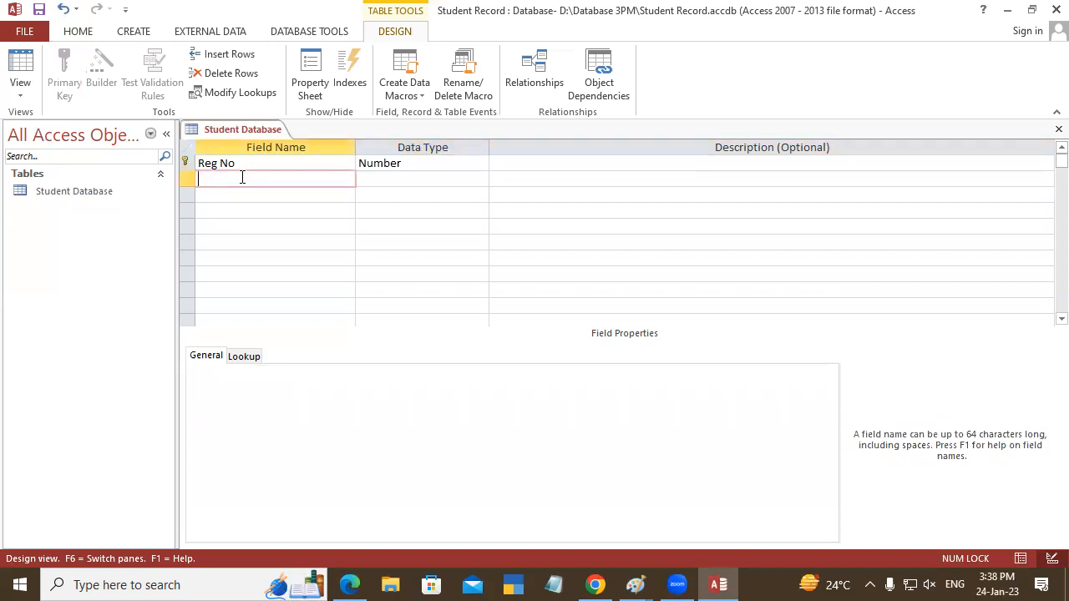
- Add a "Student Name" field with the Short Text data type
{"action": "type", "text": "Student Name"}
{"action": "key", "text": "Tab"}
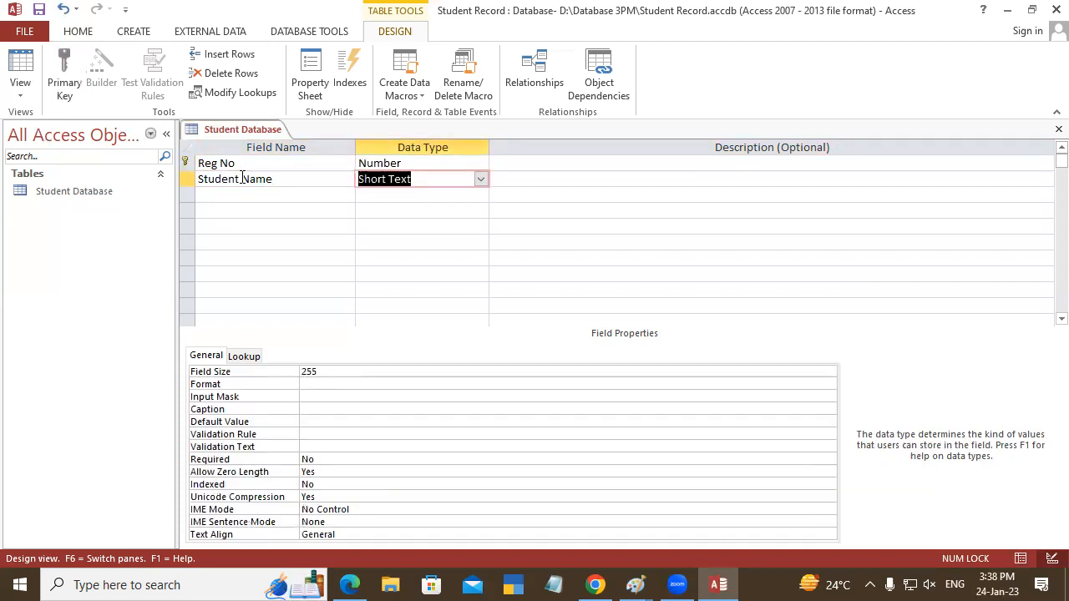
{"action": "left_click", "coordinate": [480, 180]}
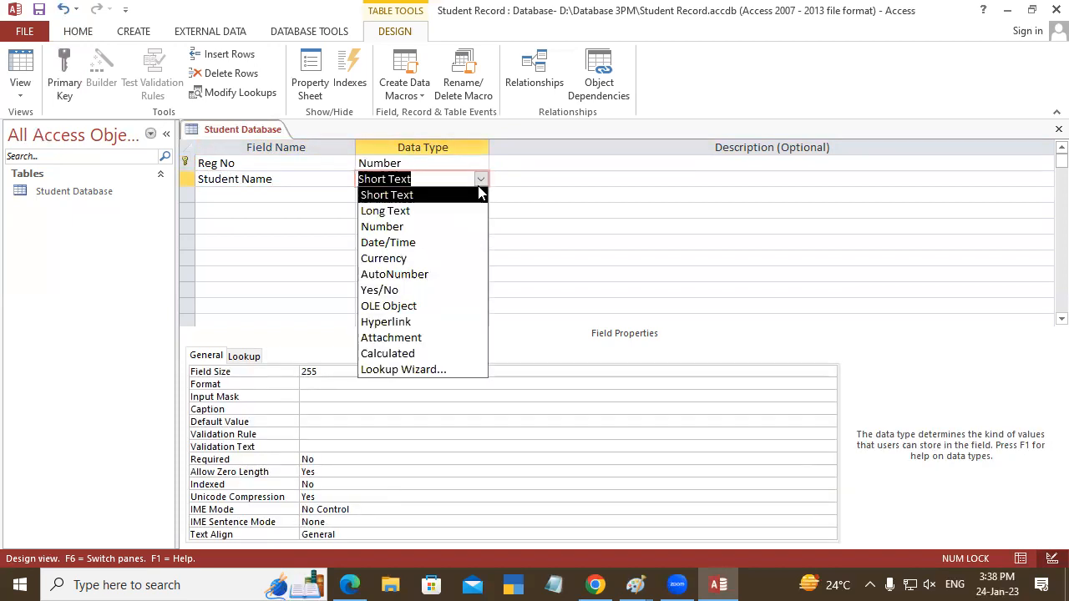
{"action": "left_click", "coordinate": [397, 196]}
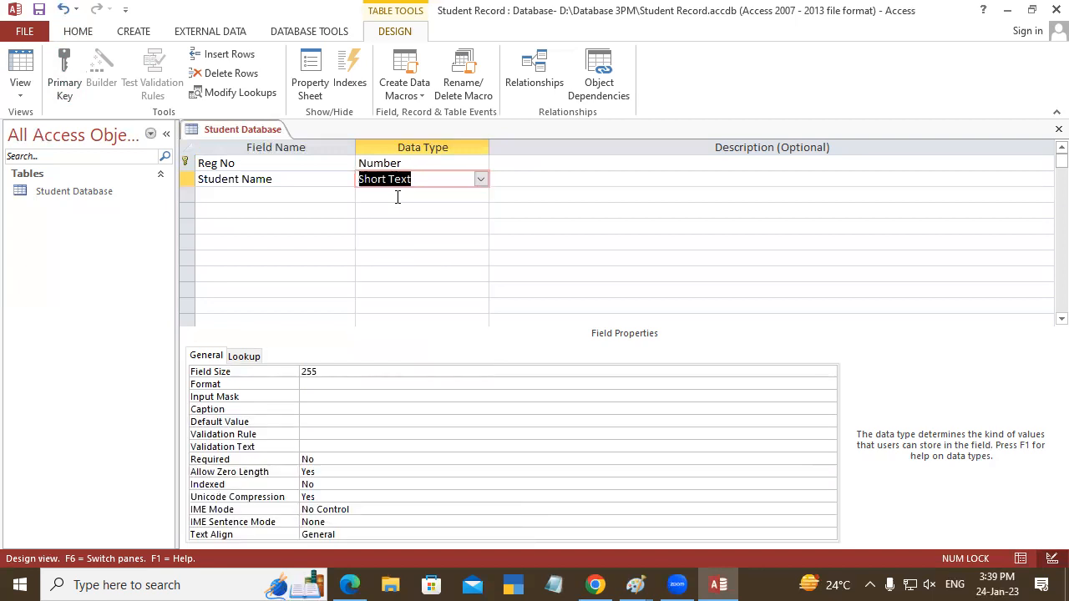
{"action": "key", "text": "Tab"}
{"action": "key", "text": "Tab"}
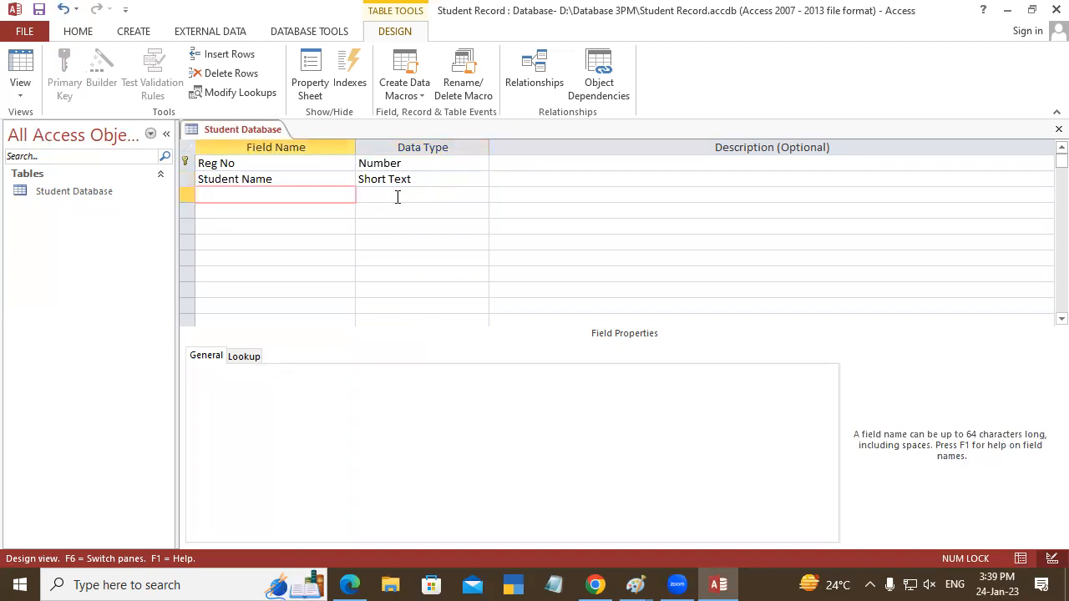
- Add an "Address" field below Student Name with the Short Text data type
{"action": "type", "text": "C"}
{"action": "key", "text": "BackSpace"}
{"action": "type", "text": "Address"}
{"action": "key", "text": "Tab"}
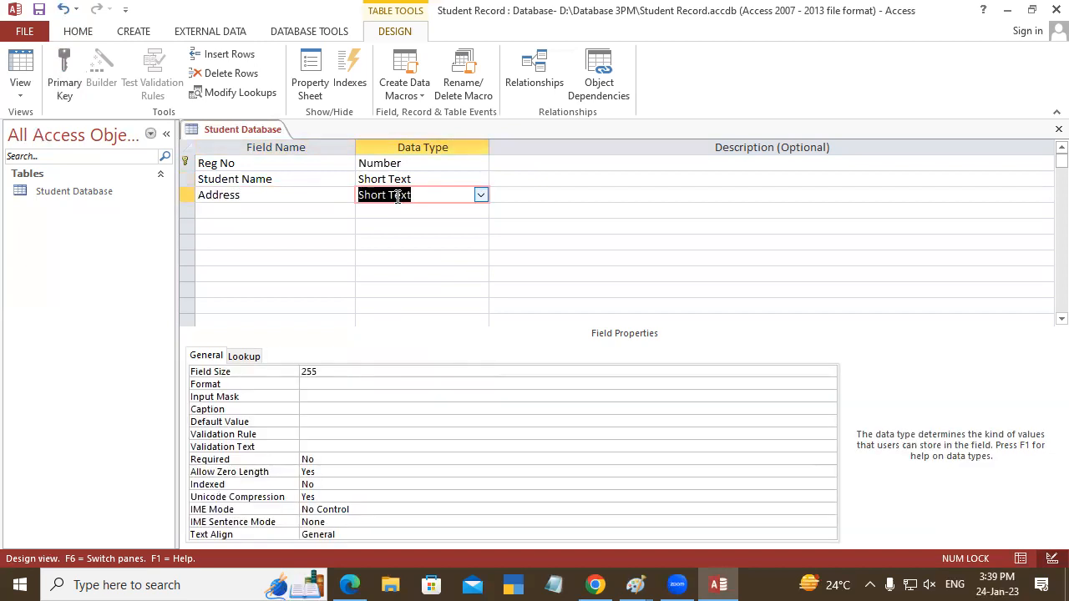
{"action": "key", "text": "Tab"}
- Add a "Course" field below Address with the Short Text data type
{"action": "key", "text": "Tab"}
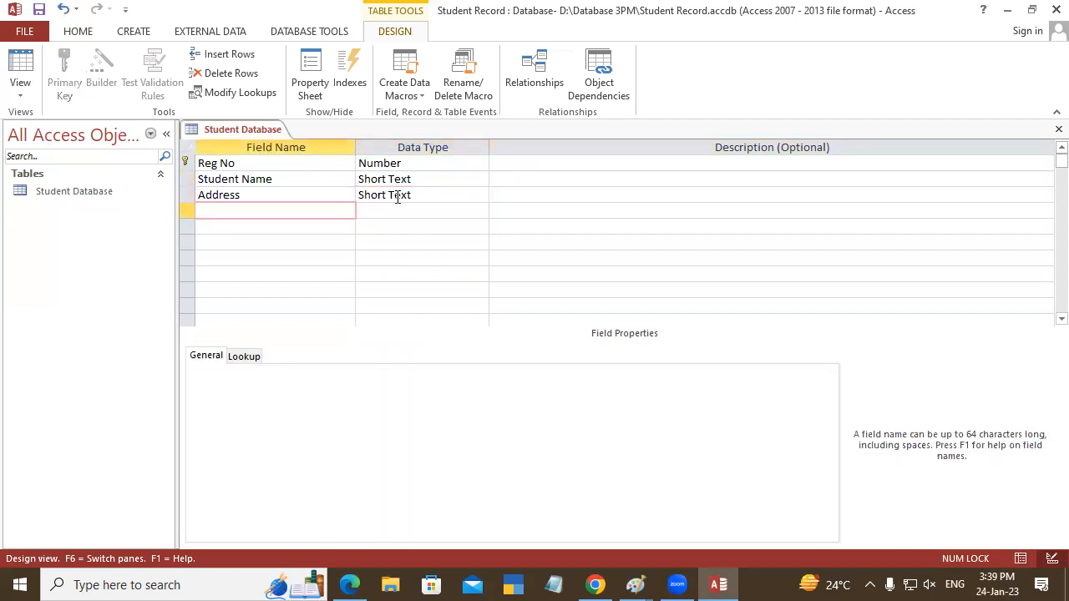
{"action": "type", "text": "Course"}
- Add a "Fee" field below Course with the Number data type
{"action": "key", "text": "Tab"}
{"action": "key", "text": "Tab"}
{"action": "key", "text": "Tab"}
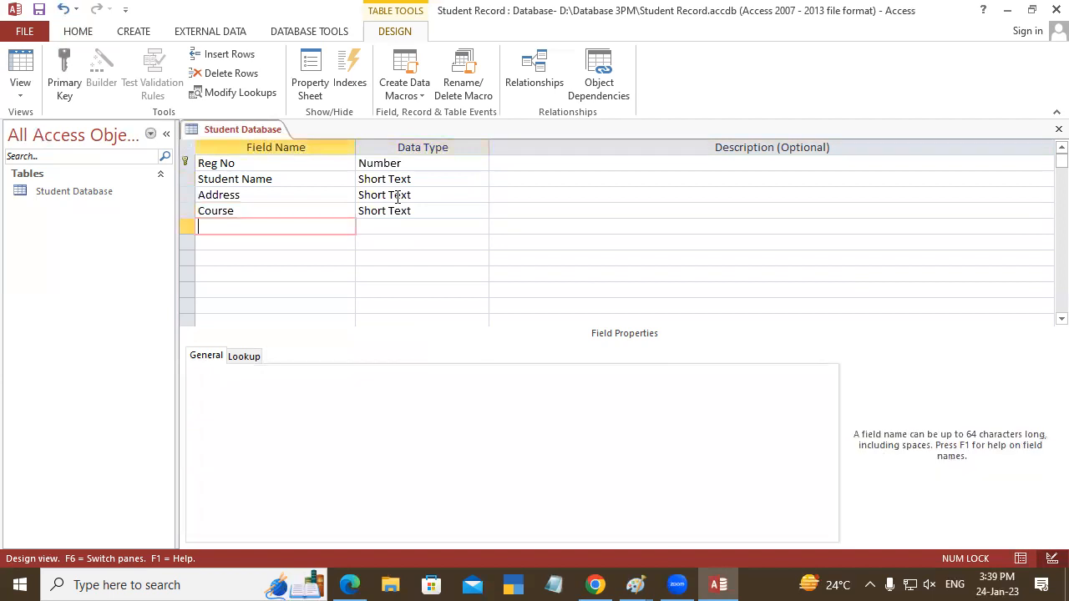
{"action": "type", "text": "Fee"}
{"action": "key", "text": "Tab"}
{"action": "type", "text": "n"}
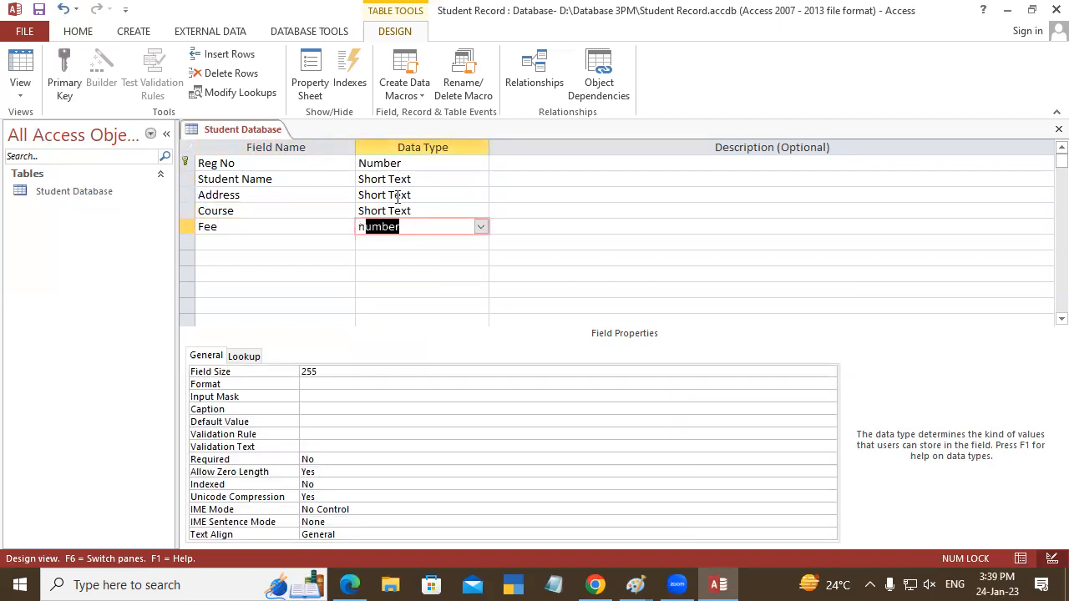
{"action": "key", "text": "Tab"}
{"action": "key", "text": "Tab"}
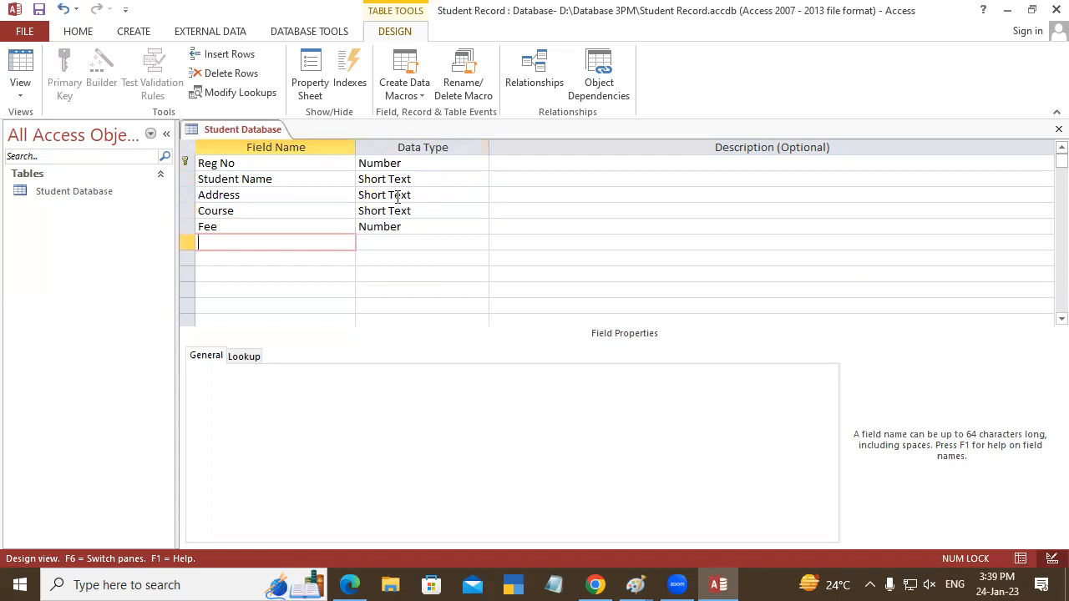
- Add a "Photo" field below Fee with the Attachment data type
{"action": "type", "text": "Photo"}
{"action": "key", "text": "Tab"}
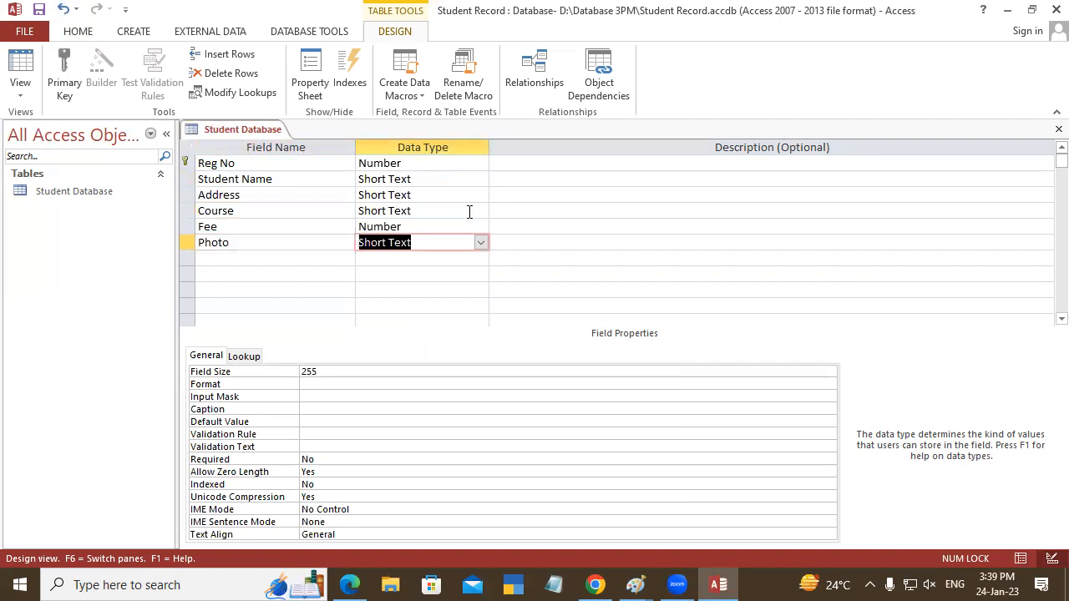
{"action": "left_click", "coordinate": [482, 245]}
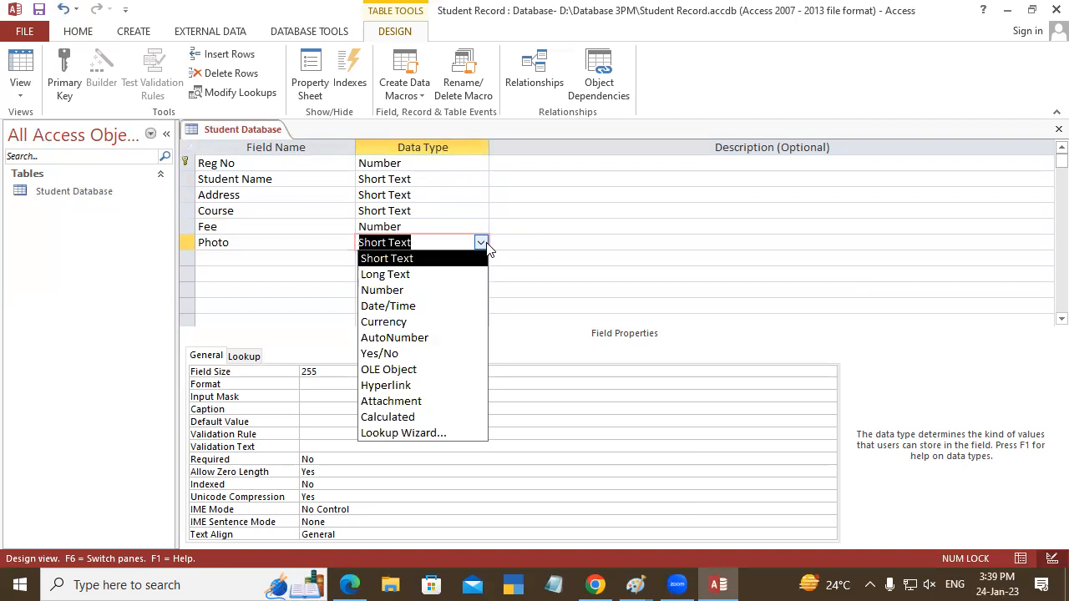
{"action": "left_click", "coordinate": [399, 404]}
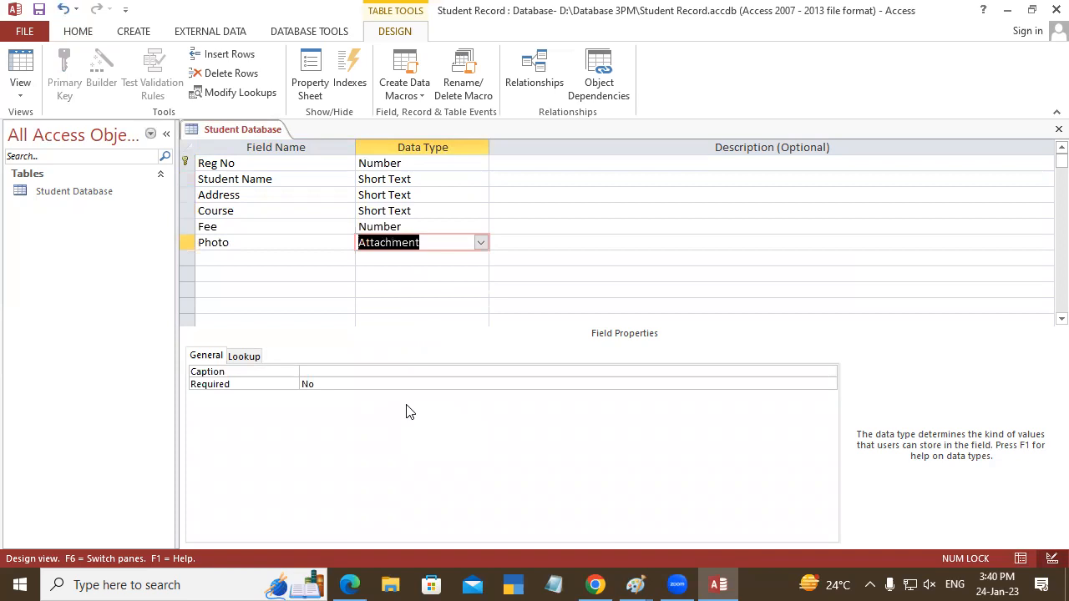
{"action": "key", "text": "Tab"}
{"action": "key", "text": "Tab"}
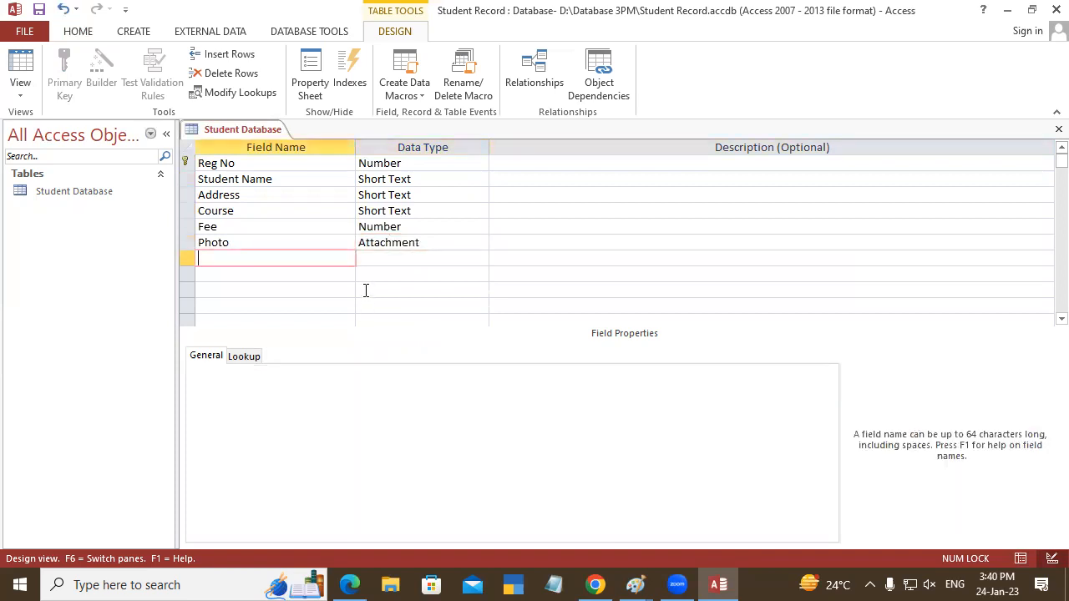
- Add a "Mobile No" field below Photo with the Number data type
{"action": "type", "text": "Mobile No"}
{"action": "key", "text": "Tab"}
{"action": "type", "text": "n"}
{"action": "key", "text": "Tab"}
{"action": "key", "text": "Tab"}
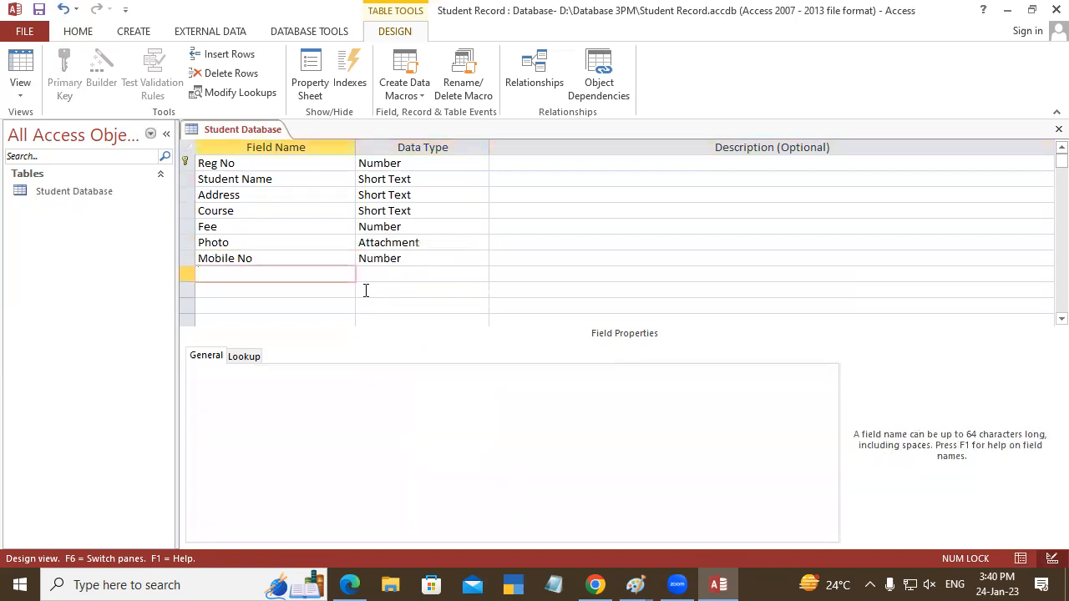
- Add an "Email ID" field below Mobile No with the Hyperlink data type
{"action": "type", "text": "Email ID"}
{"action": "key", "text": "Tab"}
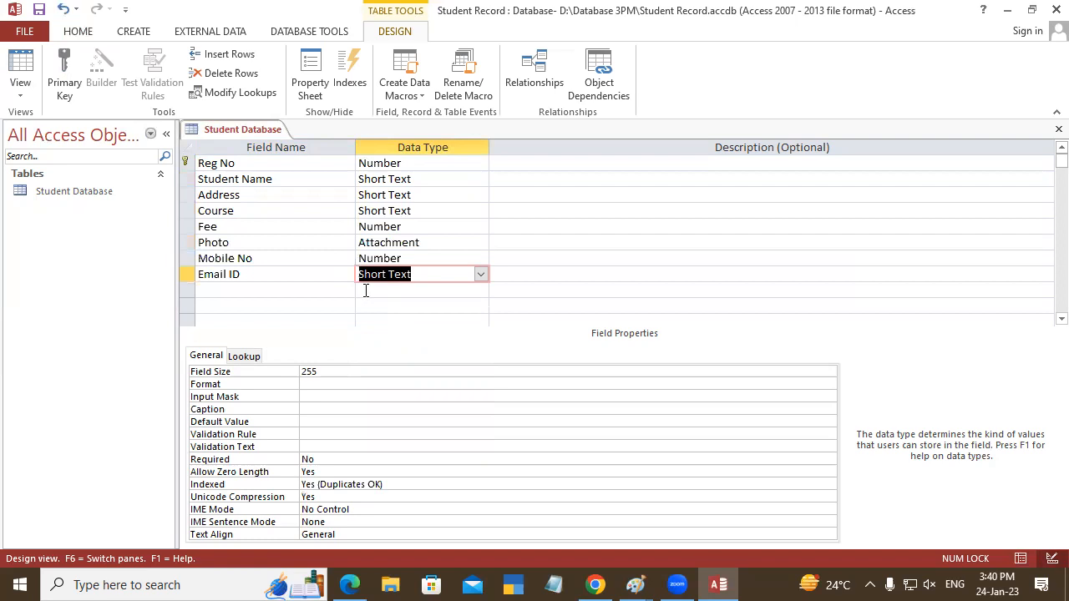
{"action": "left_click", "coordinate": [481, 274]}
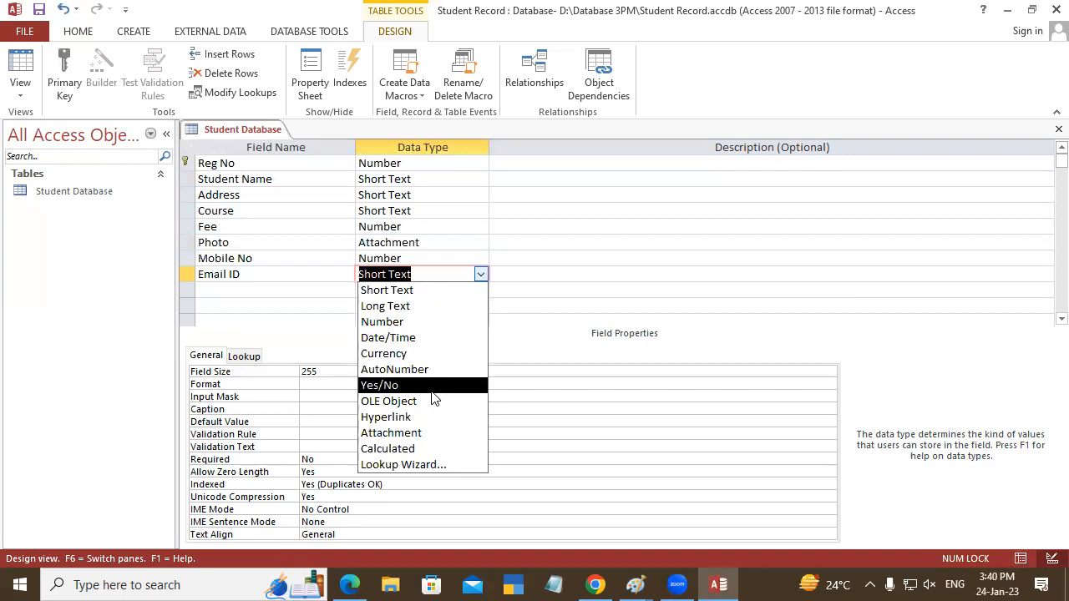
{"action": "left_click", "coordinate": [399, 417]}
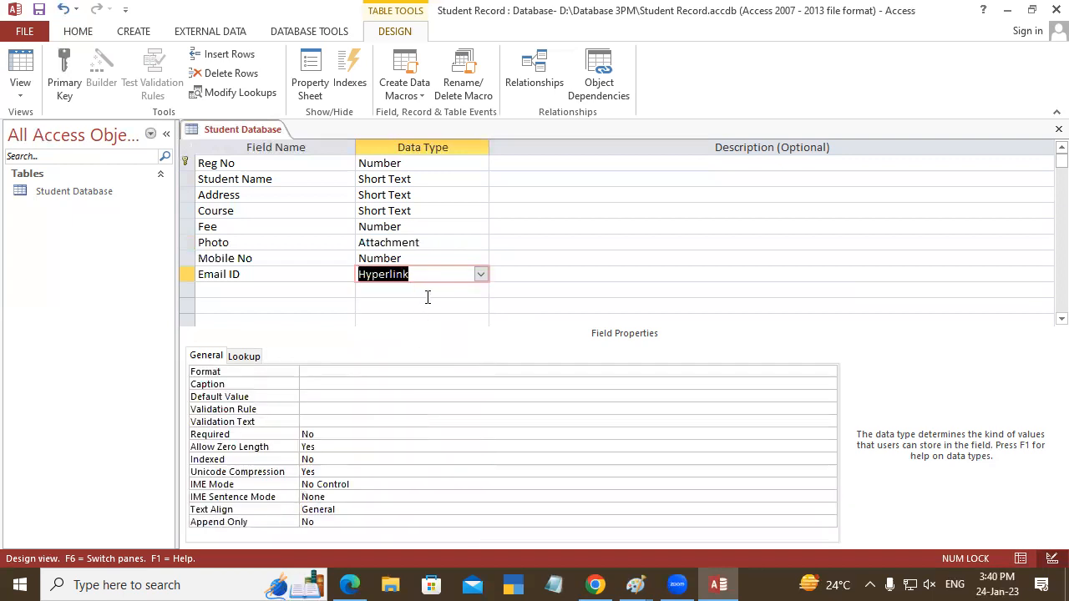
{"action": "left_click", "coordinate": [275, 288]}
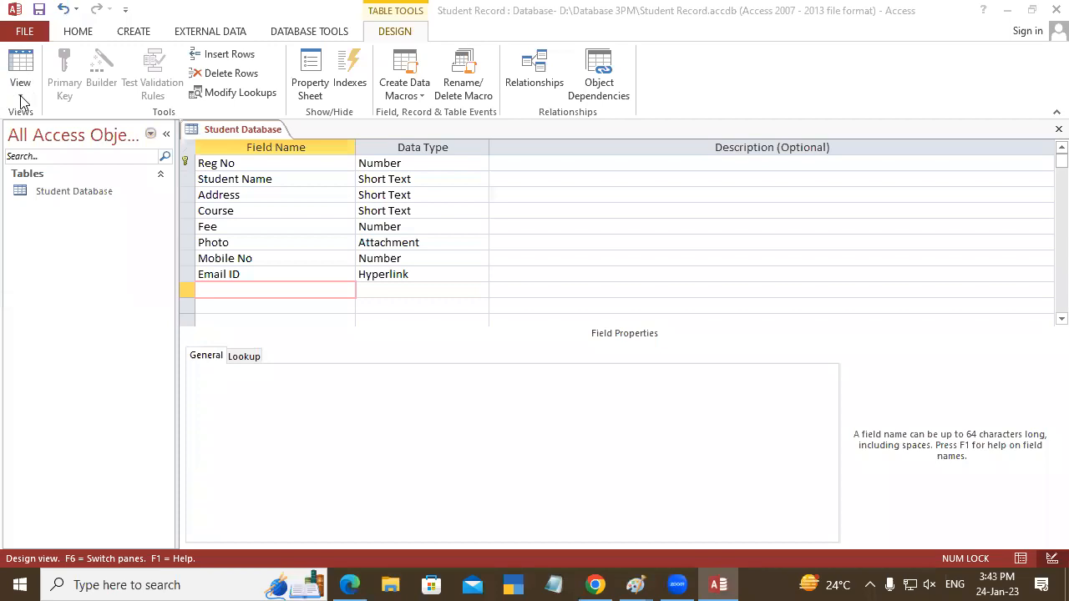
- Switch the Student Database table to Datasheet View, saving its design, and close the Field List
{"action": "left_click", "coordinate": [21, 102]}
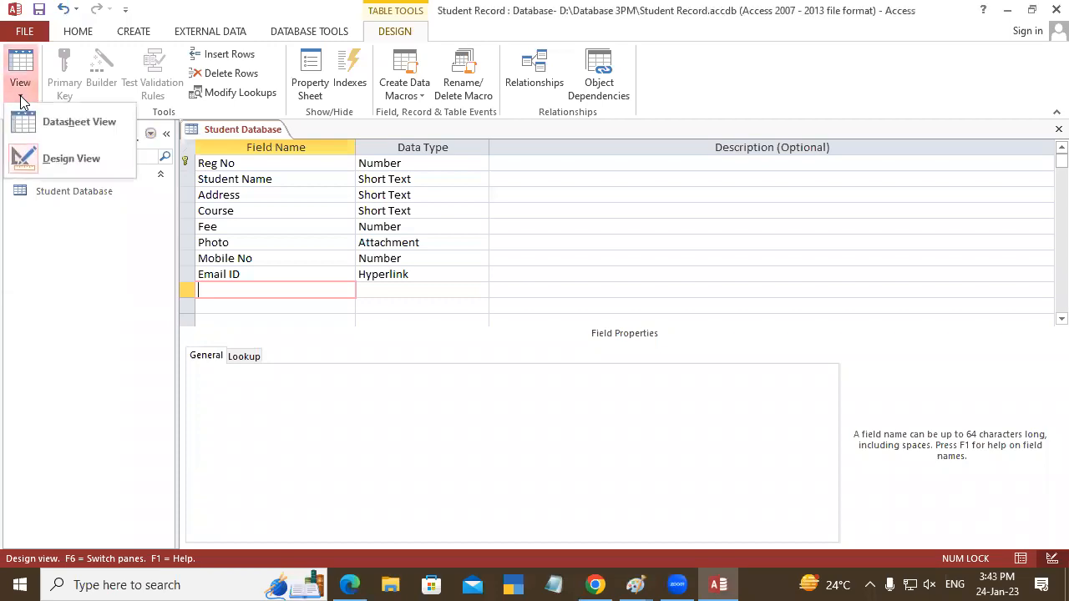
{"action": "left_click", "coordinate": [94, 143]}
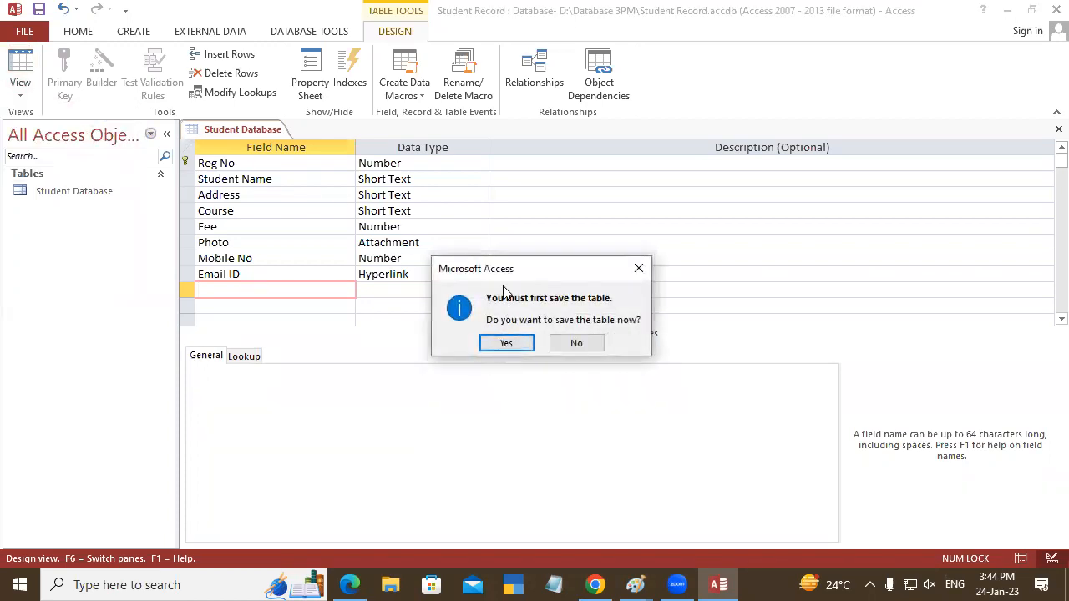
{"action": "left_click", "coordinate": [506, 343]}
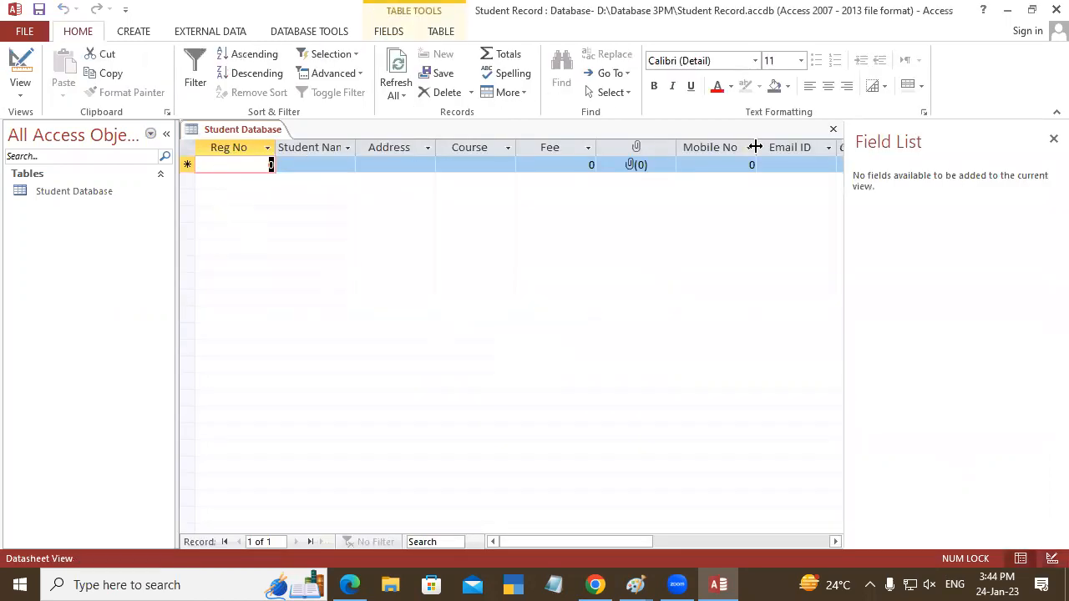
{"action": "left_click", "coordinate": [1053, 139]}
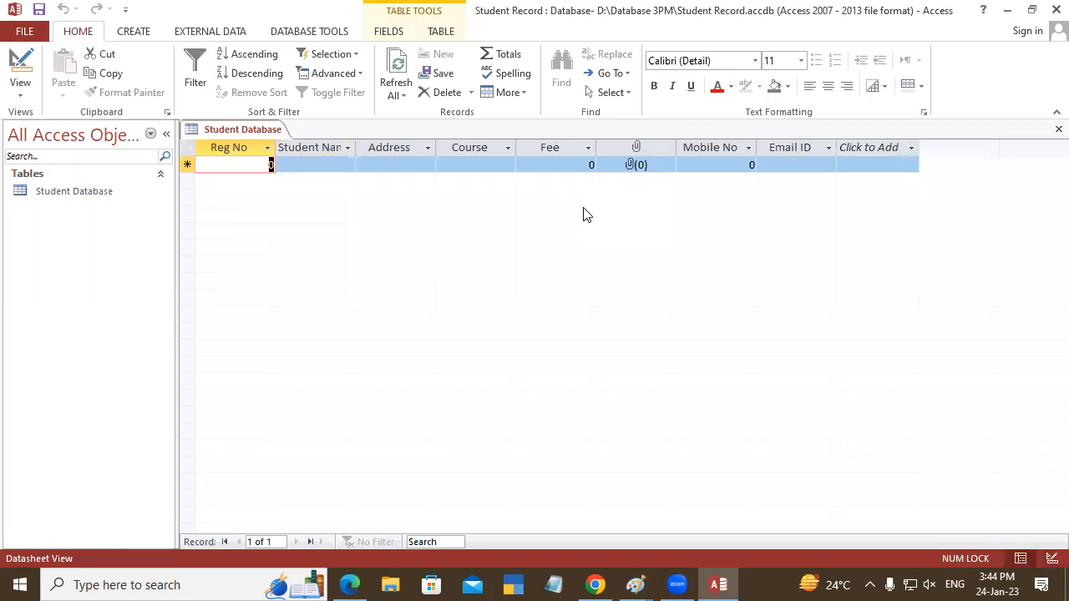
- Enter the first student's registration number, name and address, with course DCA and fee 13500
{"action": "type", "text": "101"}
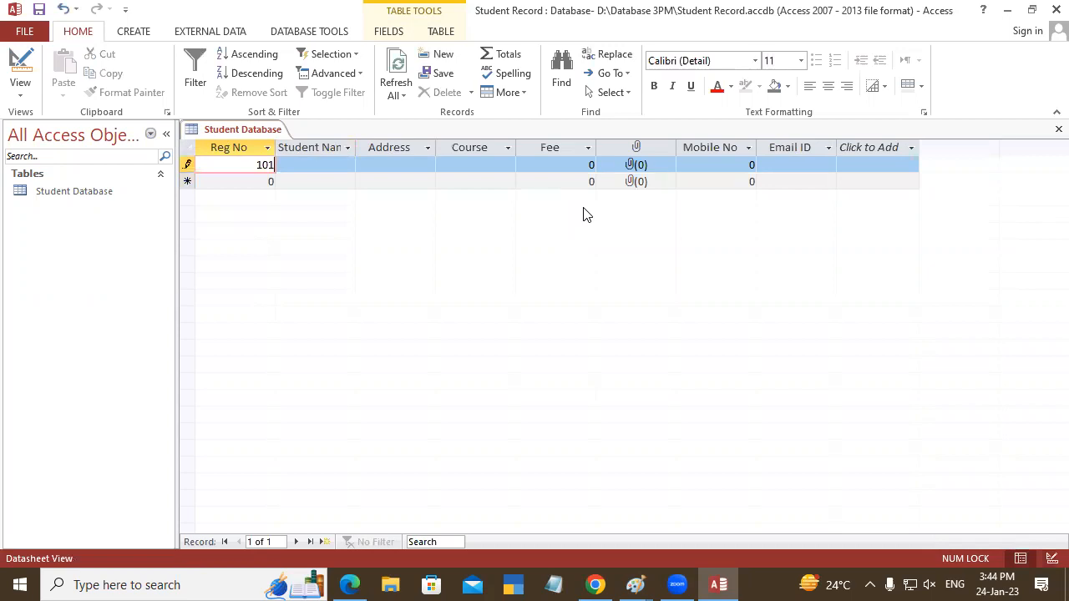
{"action": "key", "text": "Tab"}
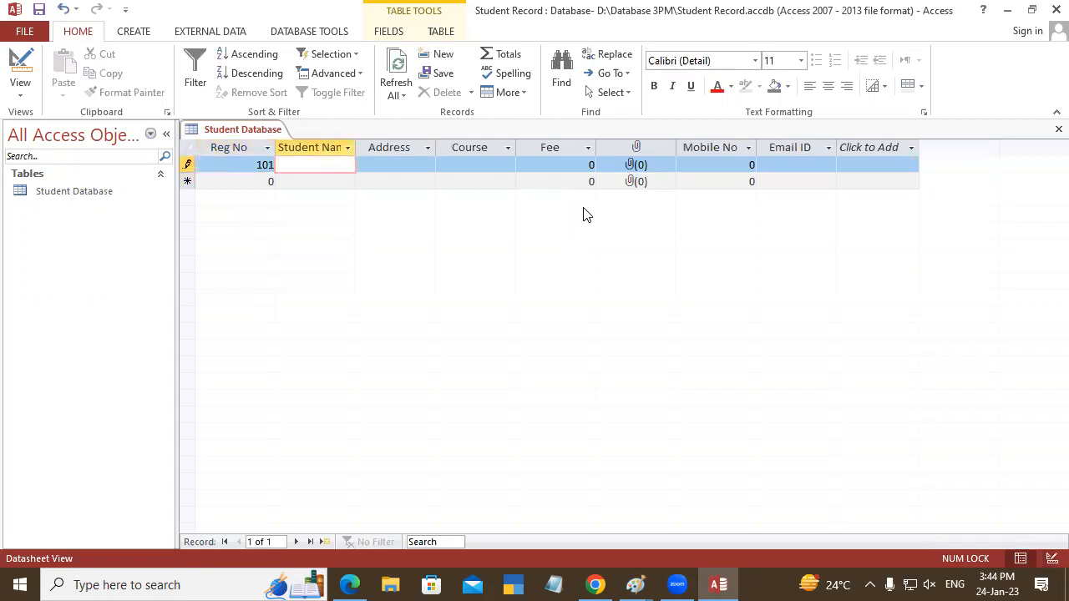
{"action": "type", "text": "Rahul"}
{"action": "key", "text": "Tab"}
{"action": "type", "text": "Padra"}
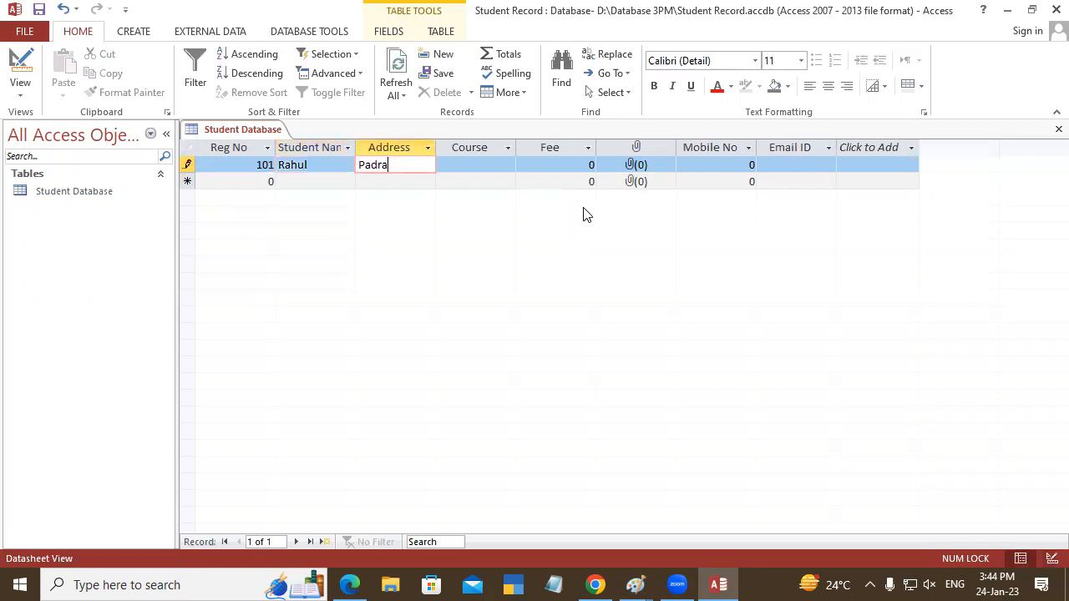
{"action": "type", "text": "una"}
{"action": "key", "text": "Tab"}
{"action": "type", "text": "DCA"}
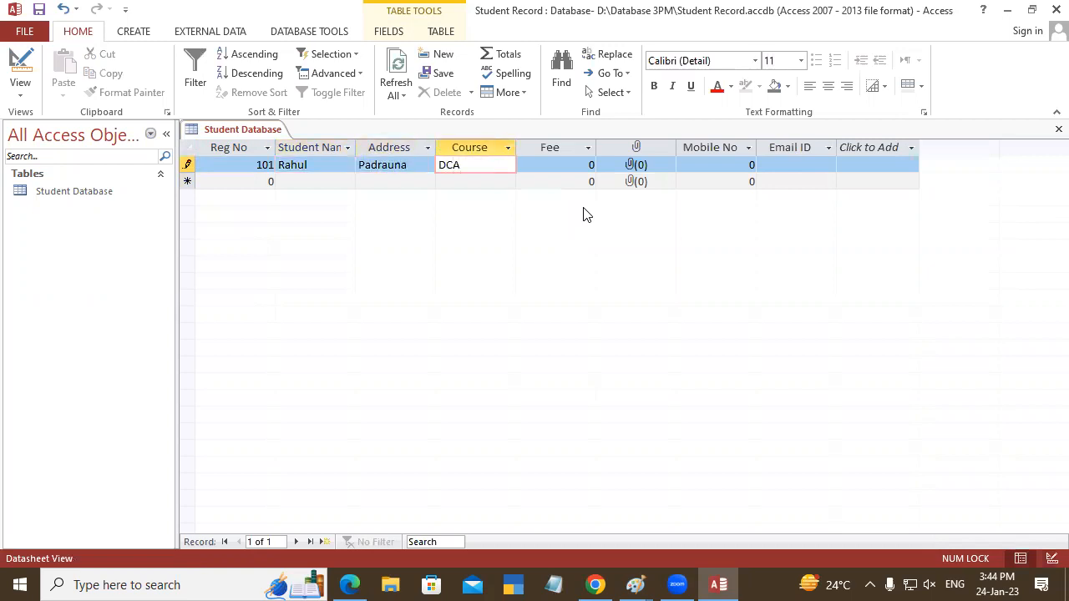
{"action": "key", "text": "Tab"}
{"action": "type", "text": "13500"}
{"action": "key", "text": "Tab"}
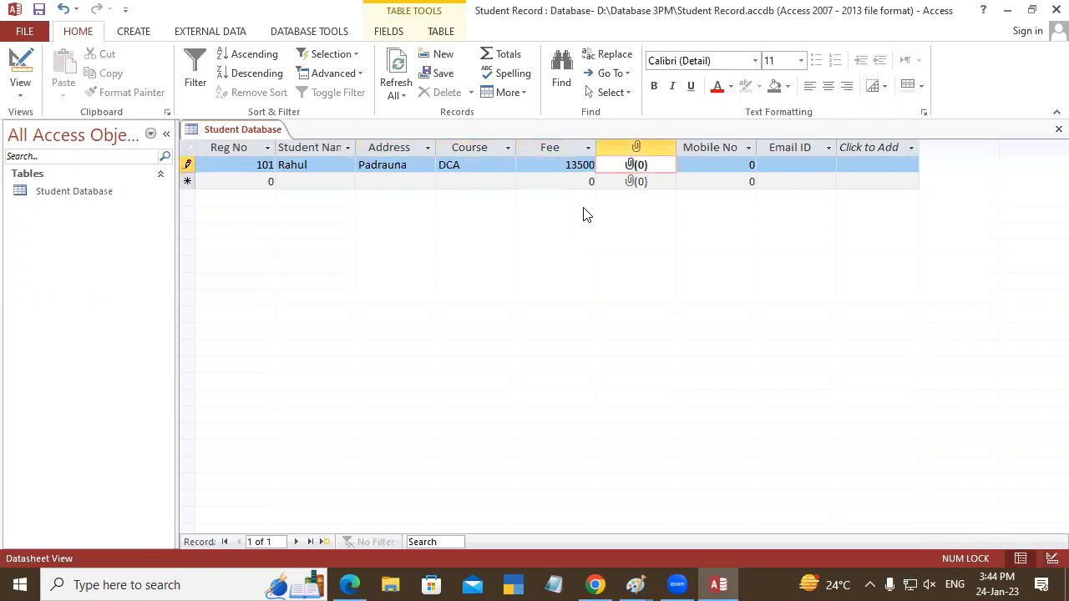
- Try to enter the student's mobile number in the first record, and clear the entry
{"action": "key", "text": "Tab"}
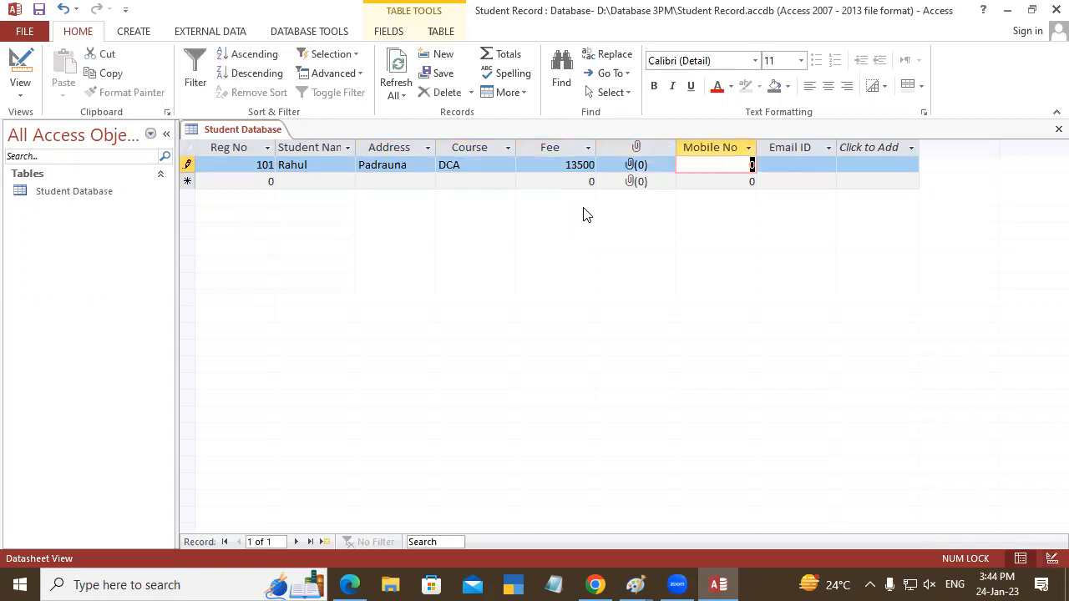
{"action": "key", "text": "Tab"}
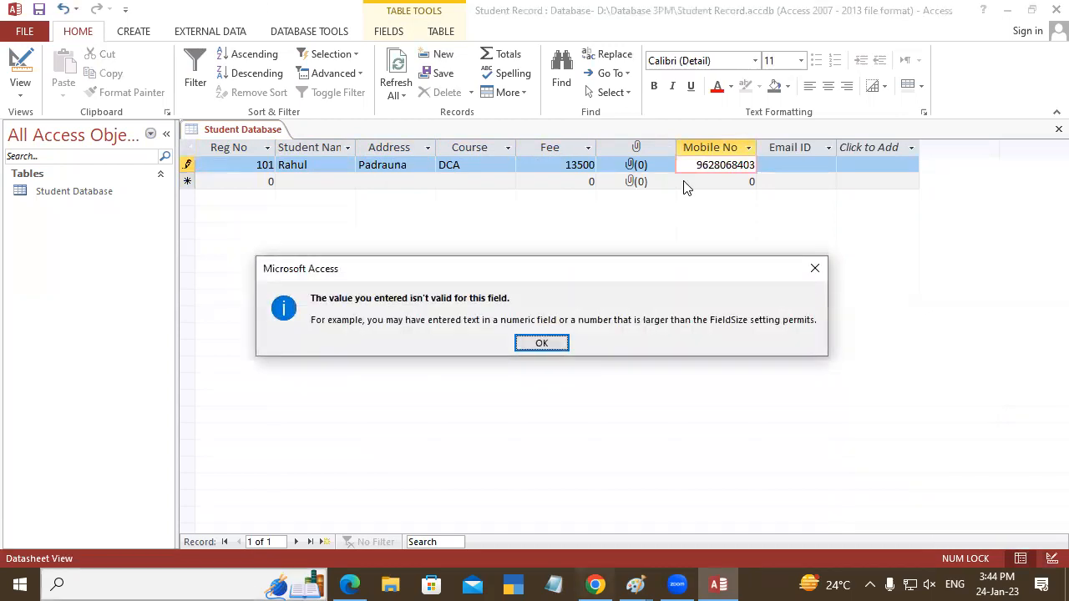
{"action": "left_click", "coordinate": [542, 343]}
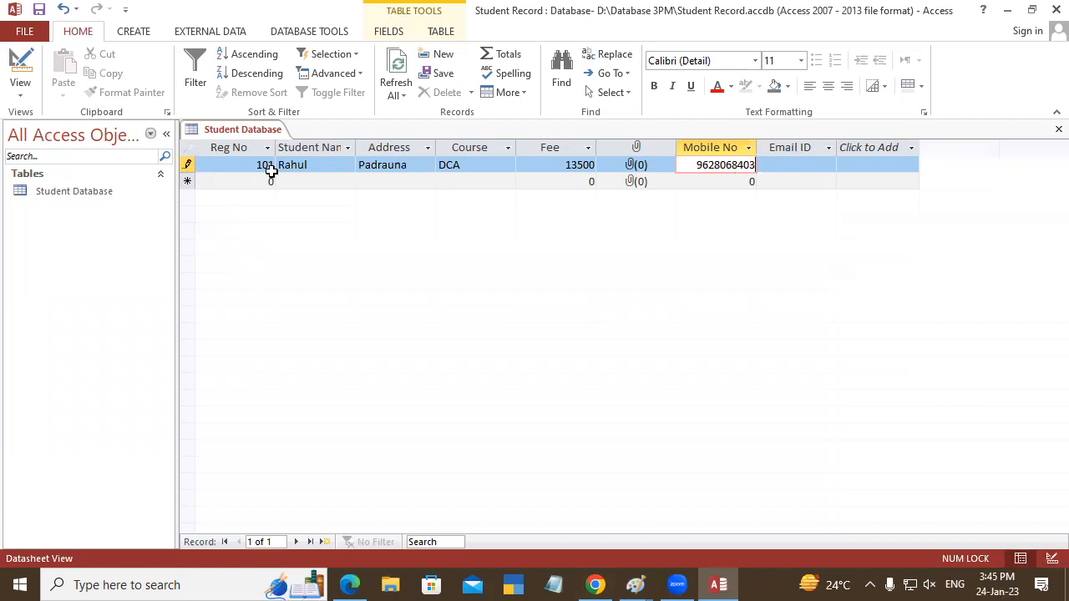
{"action": "right_click", "coordinate": [224, 130]}
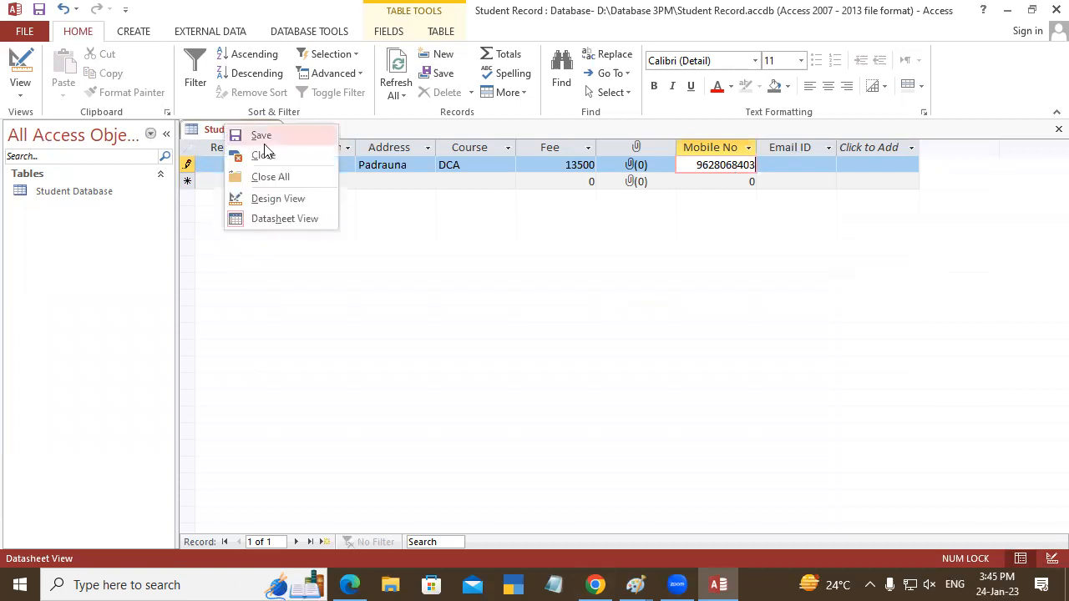
{"action": "left_click", "coordinate": [271, 200]}
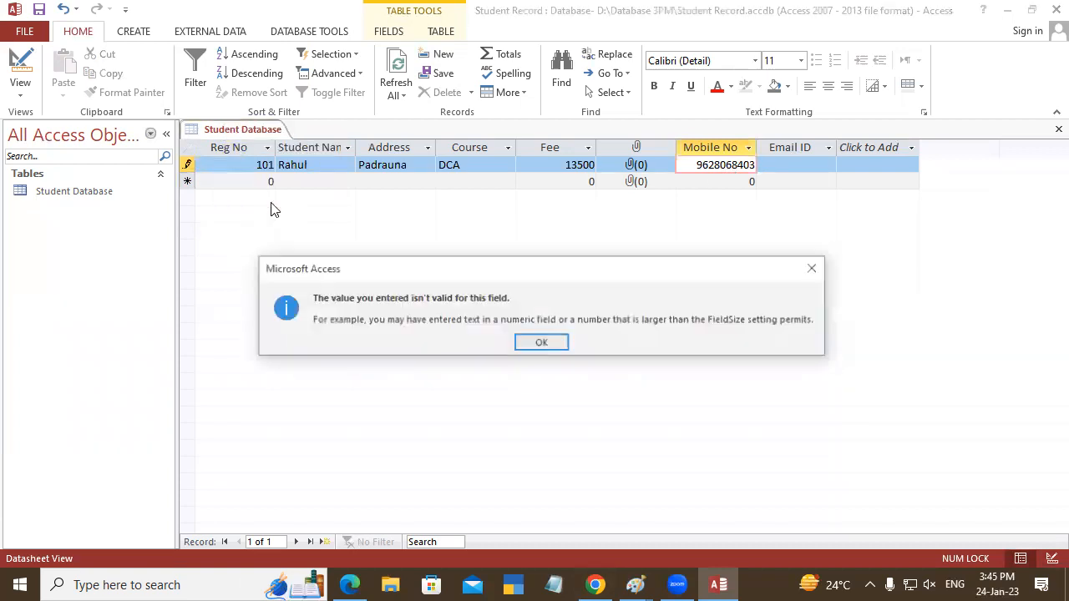
{"action": "left_click", "coordinate": [542, 343]}
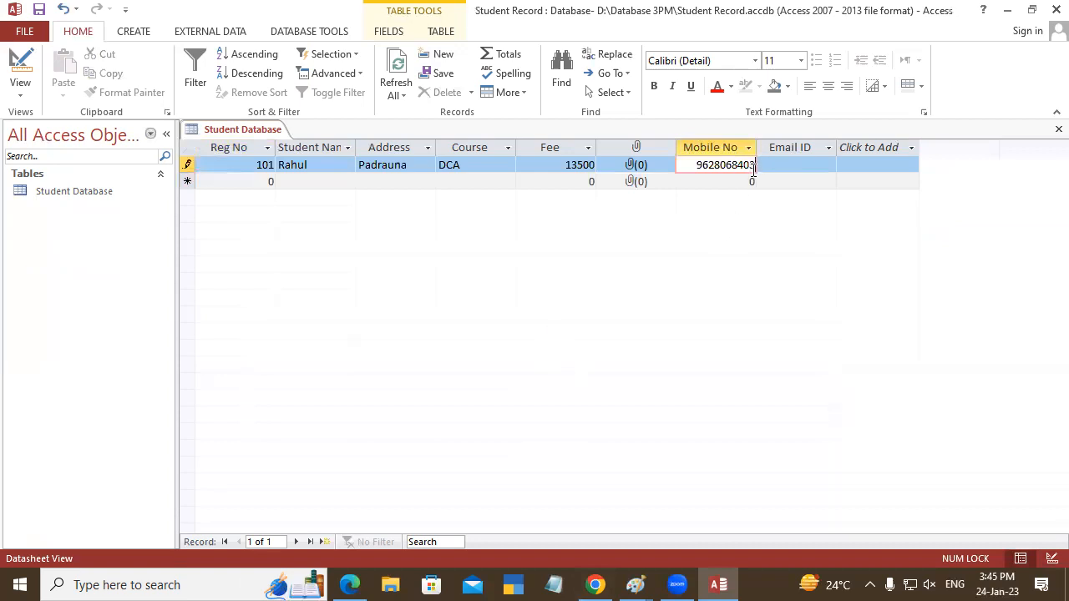
{"action": "key", "text": "BackSpace"}
{"action": "key", "text": "BackSpace"}
{"action": "key", "text": "BackSpace"}
{"action": "key", "text": "BackSpace"}
{"action": "key", "text": "BackSpace"}
{"action": "key", "text": "BackSpace"}
{"action": "key", "text": "BackSpace"}
{"action": "key", "text": "BackSpace"}
{"action": "key", "text": "BackSpace"}
{"action": "key", "text": "BackSpace"}
{"action": "left_click", "coordinate": [221, 162]}
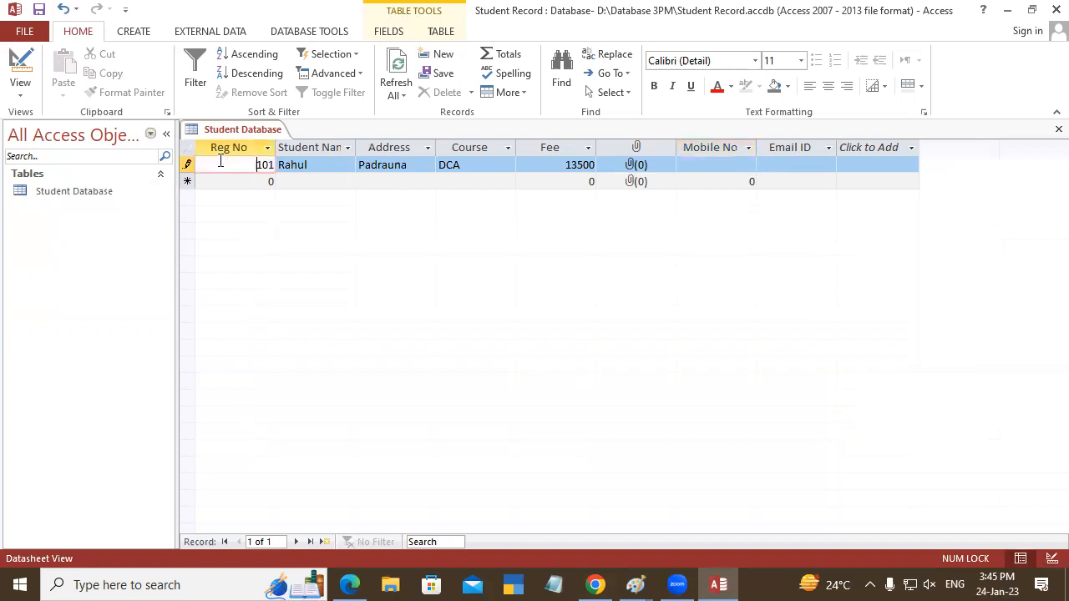
- Return the table to Design View and set the Mobile No field's data type to Short Text
{"action": "right_click", "coordinate": [225, 131]}
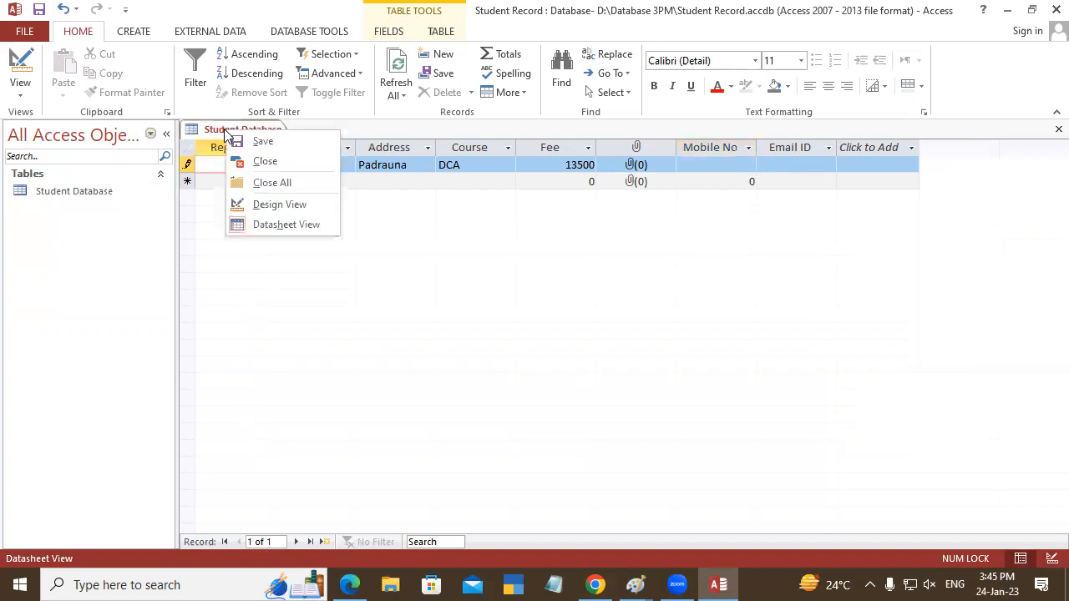
{"action": "left_click", "coordinate": [274, 209]}
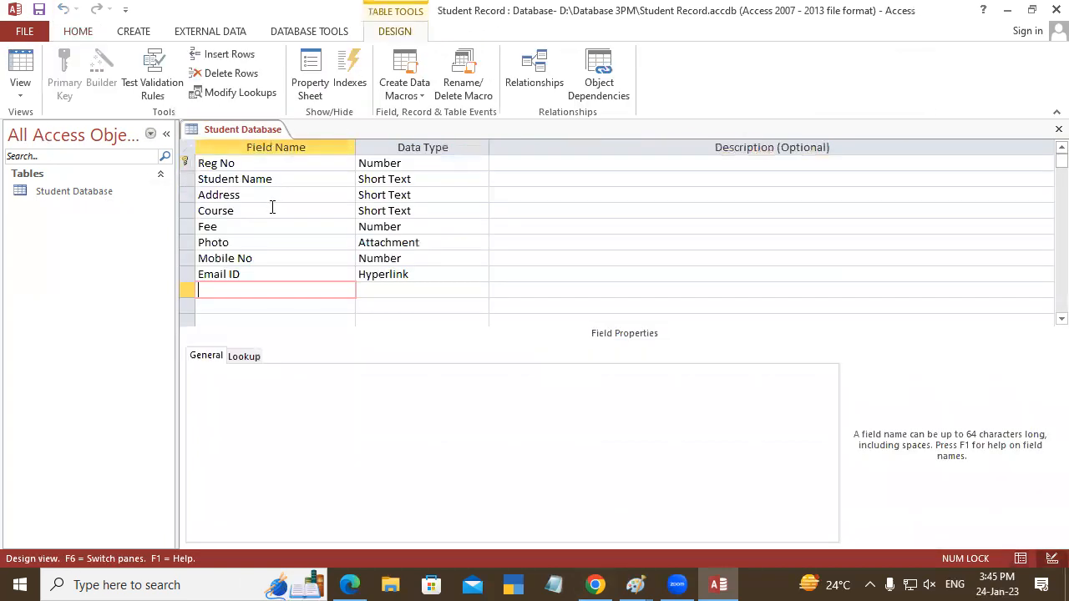
{"action": "left_click", "coordinate": [419, 258]}
{"action": "left_click", "coordinate": [481, 260]}
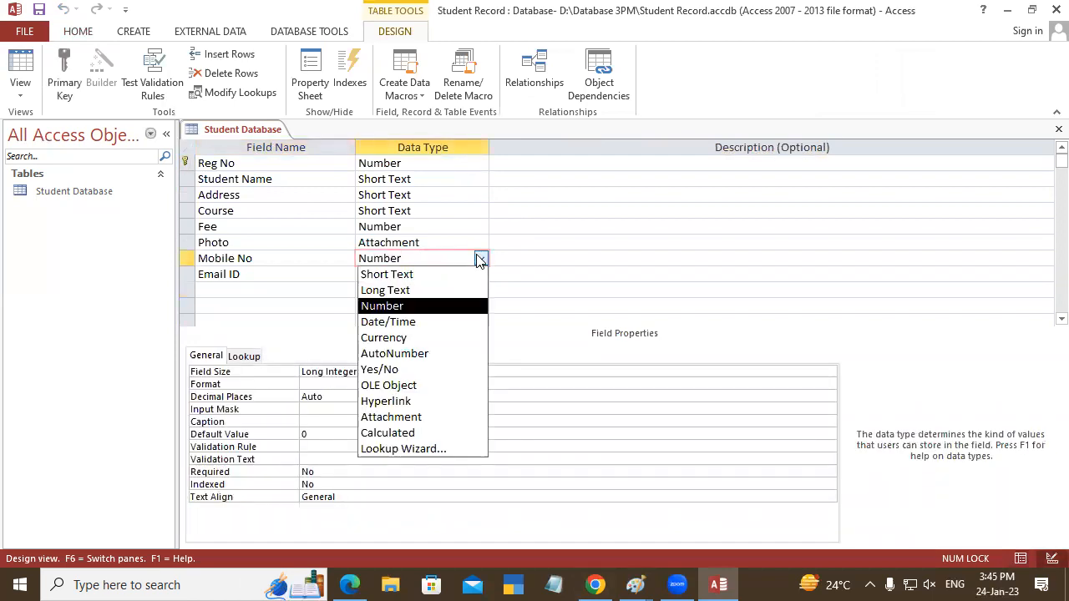
{"action": "left_click", "coordinate": [387, 275]}
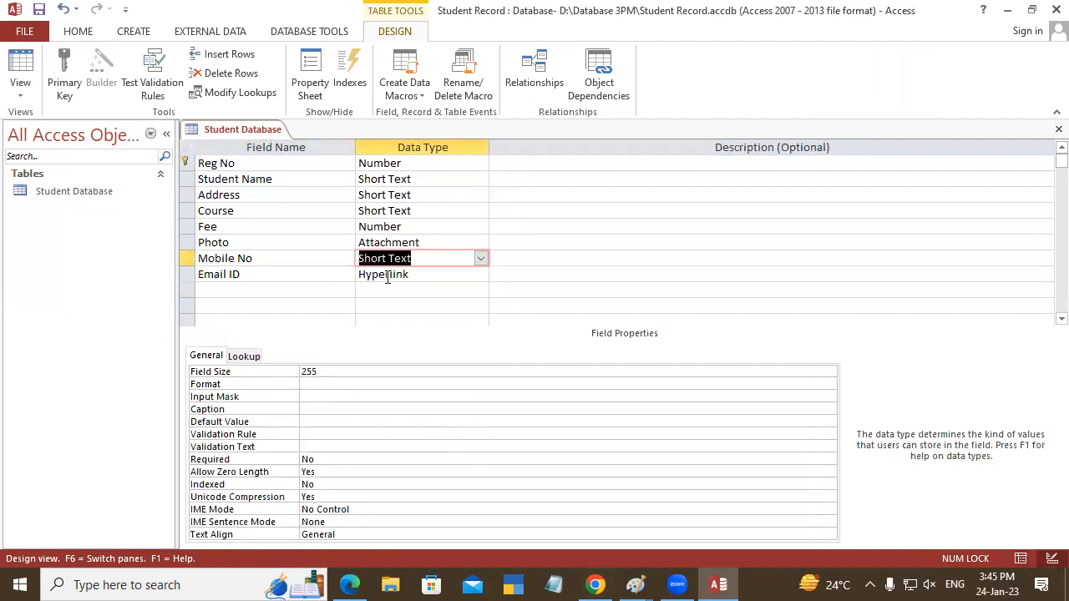
- Save the table design and return to Datasheet View at the first record's Mobile No field
{"action": "right_click", "coordinate": [243, 129]}
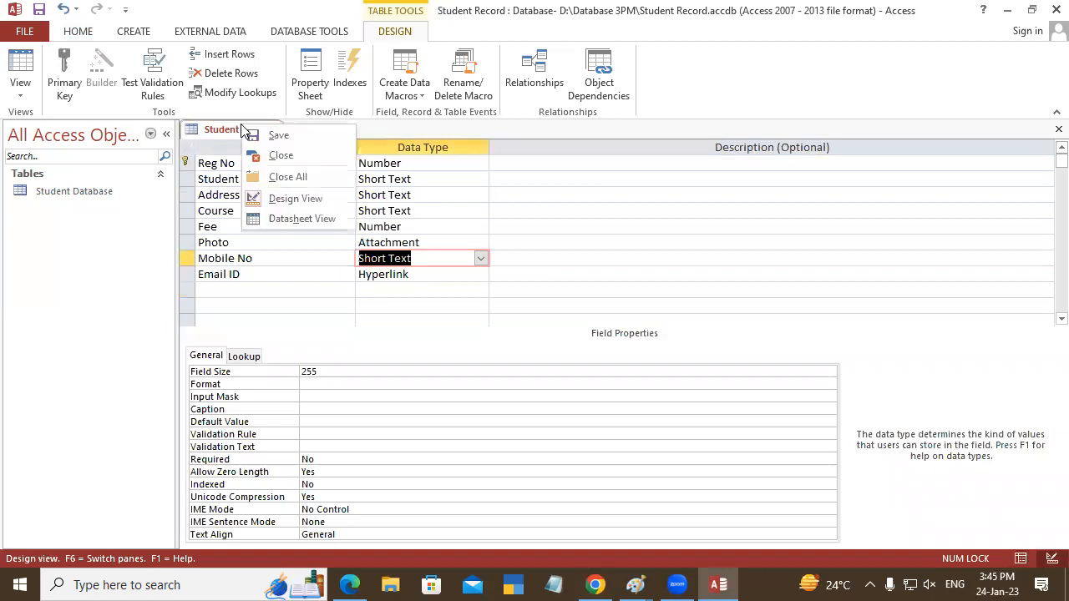
{"action": "left_click", "coordinate": [250, 131]}
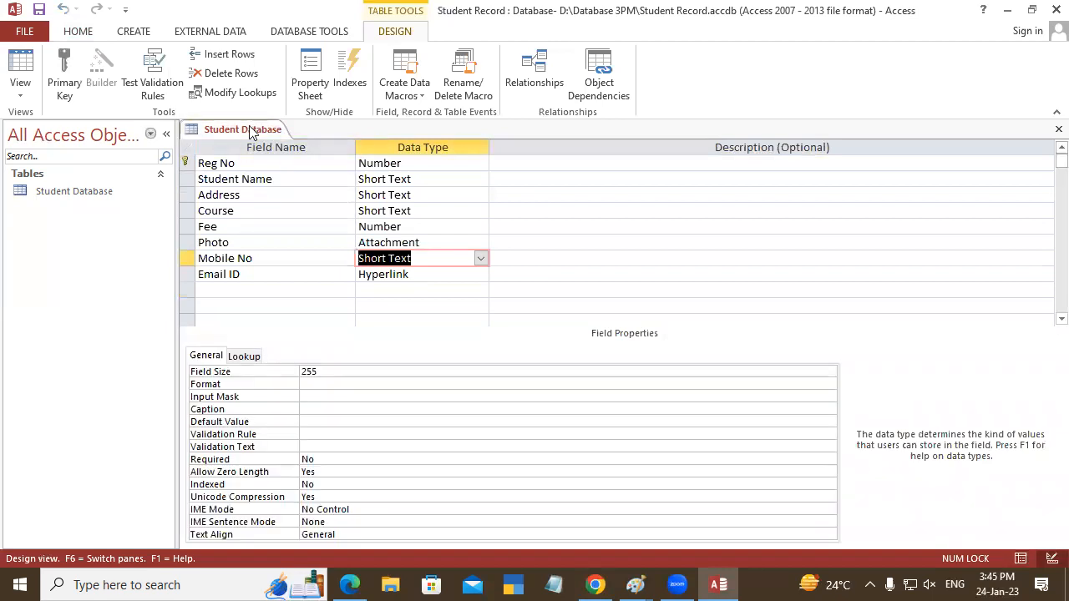
{"action": "right_click", "coordinate": [250, 131]}
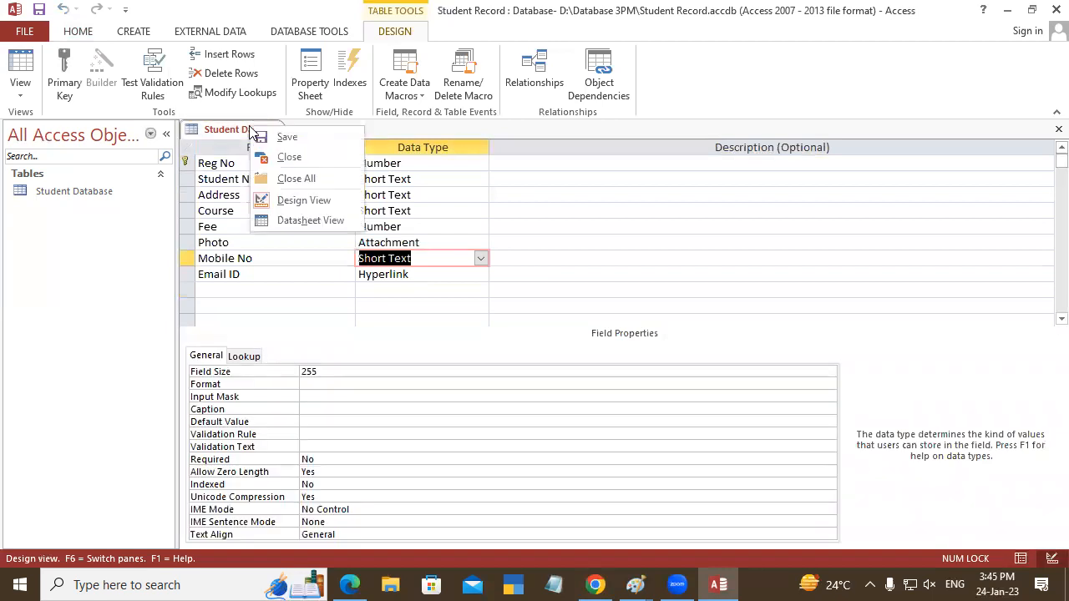
{"action": "left_click", "coordinate": [317, 221]}
{"action": "left_click", "coordinate": [714, 163]}
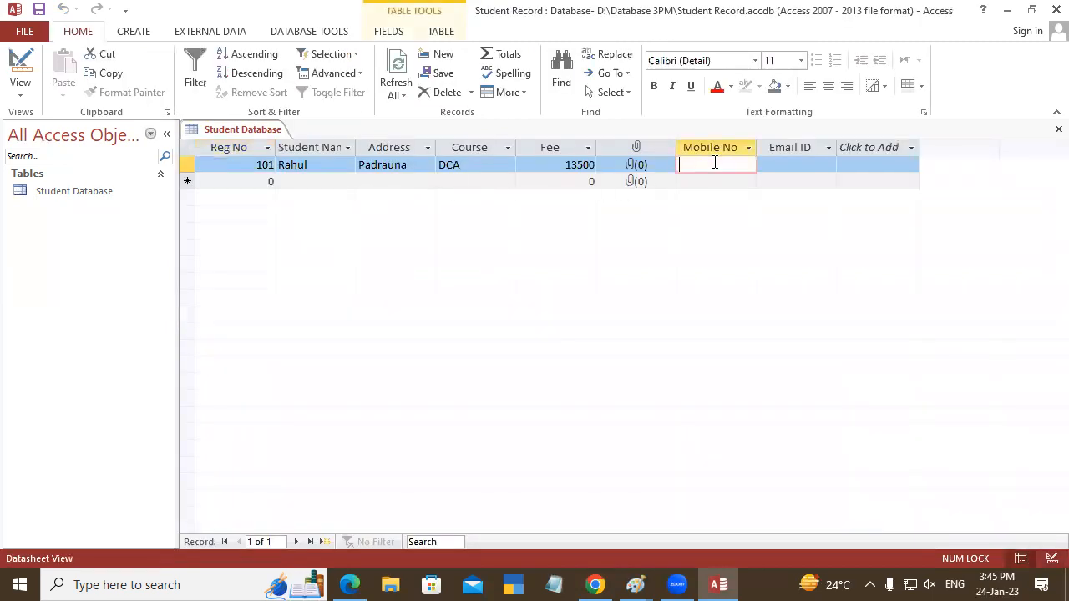
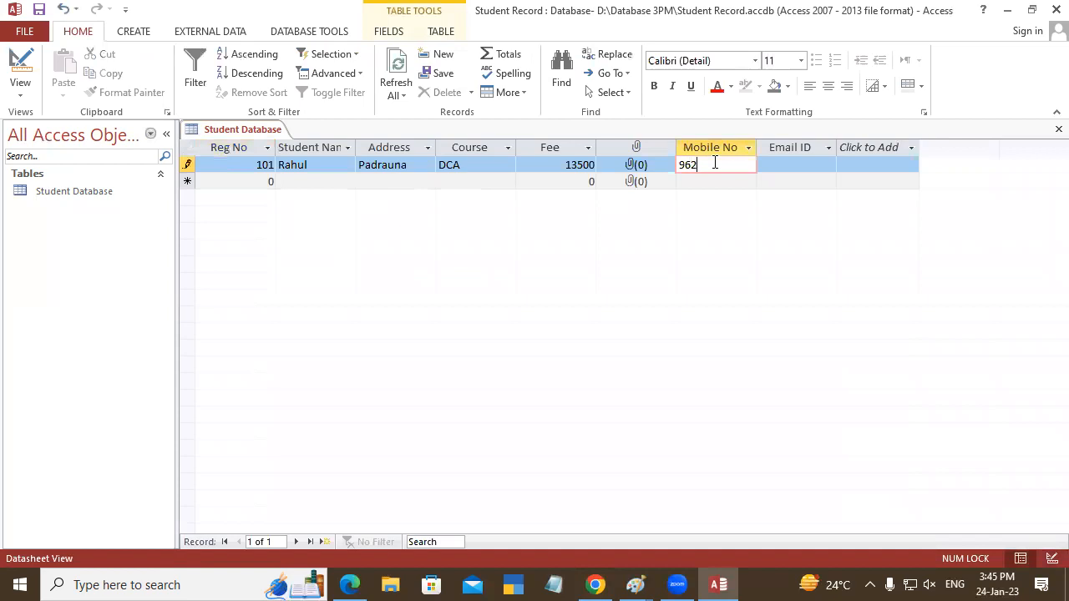
- Enter the student's mobile number in the first record
{"action": "key", "text": "Tab"}
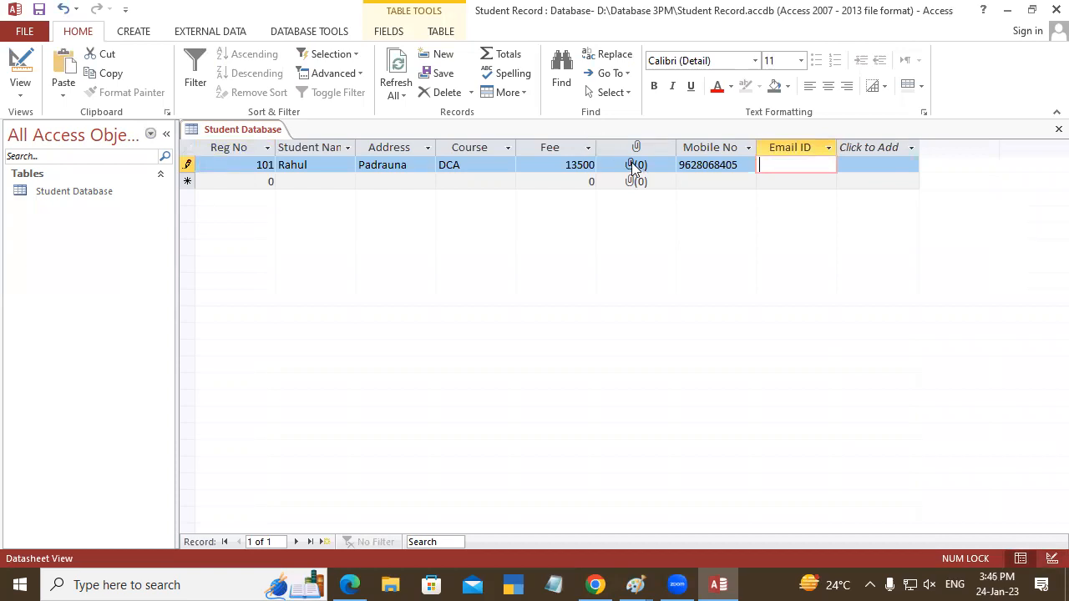
- Attach the picture pic 5 from the Desktop's Album photo folder to the first student's record
{"action": "left_click", "coordinate": [633, 166]}
{"action": "double_click", "coordinate": [633, 166]}
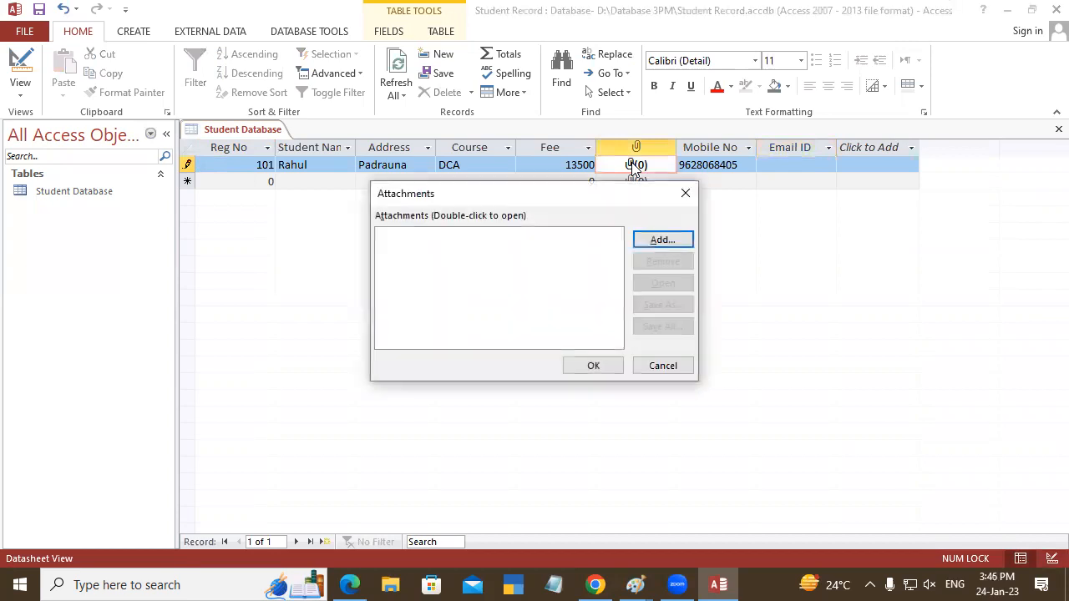
{"action": "left_click_drag", "start_coordinate": [498, 199], "coordinate": [382, 167]}
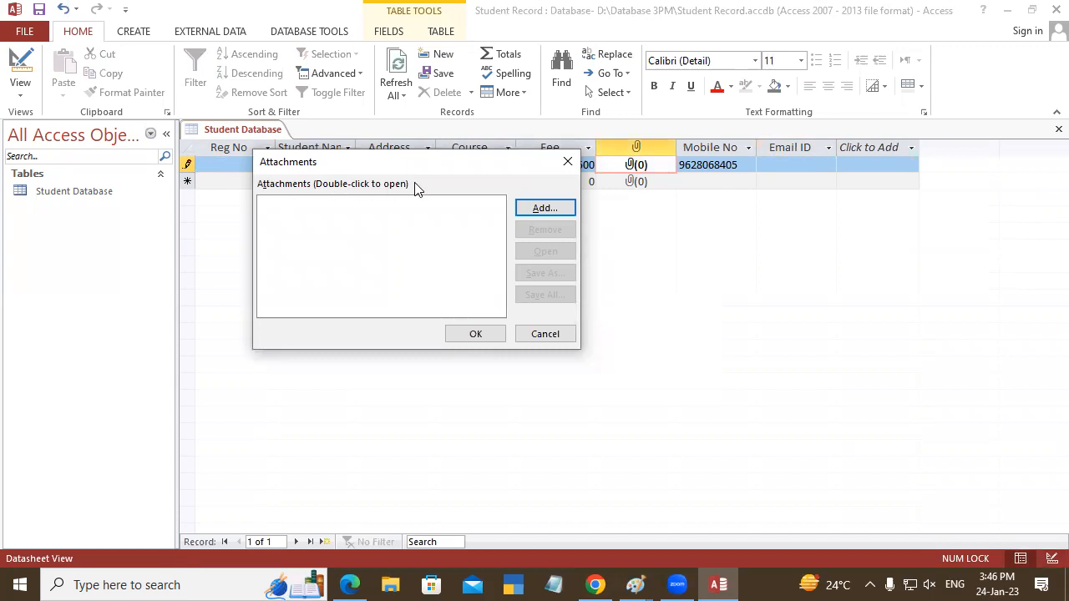
{"action": "left_click", "coordinate": [532, 208]}
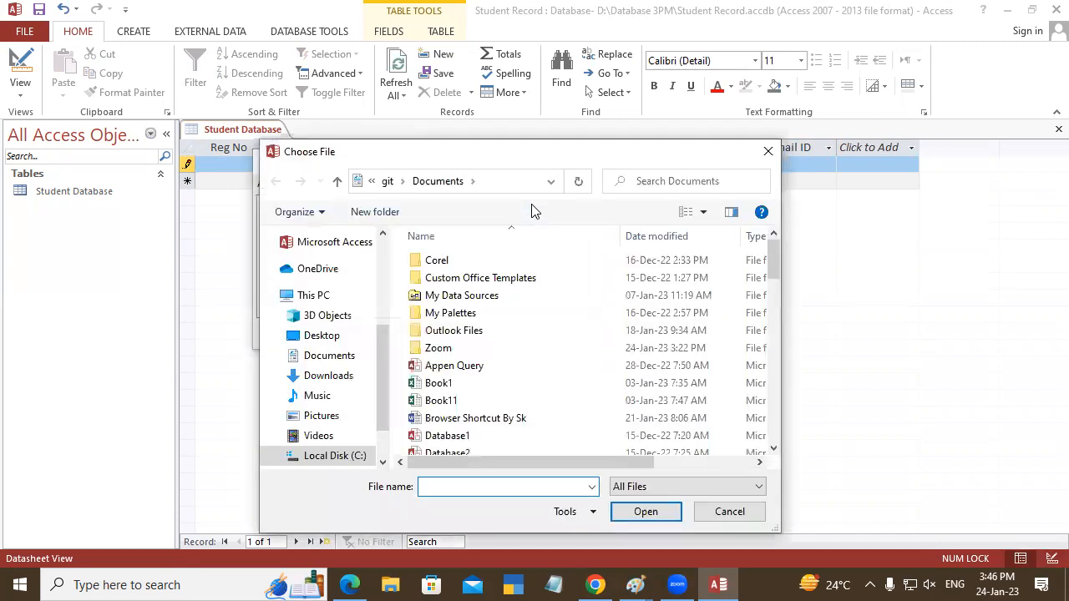
{"action": "left_click", "coordinate": [329, 340]}
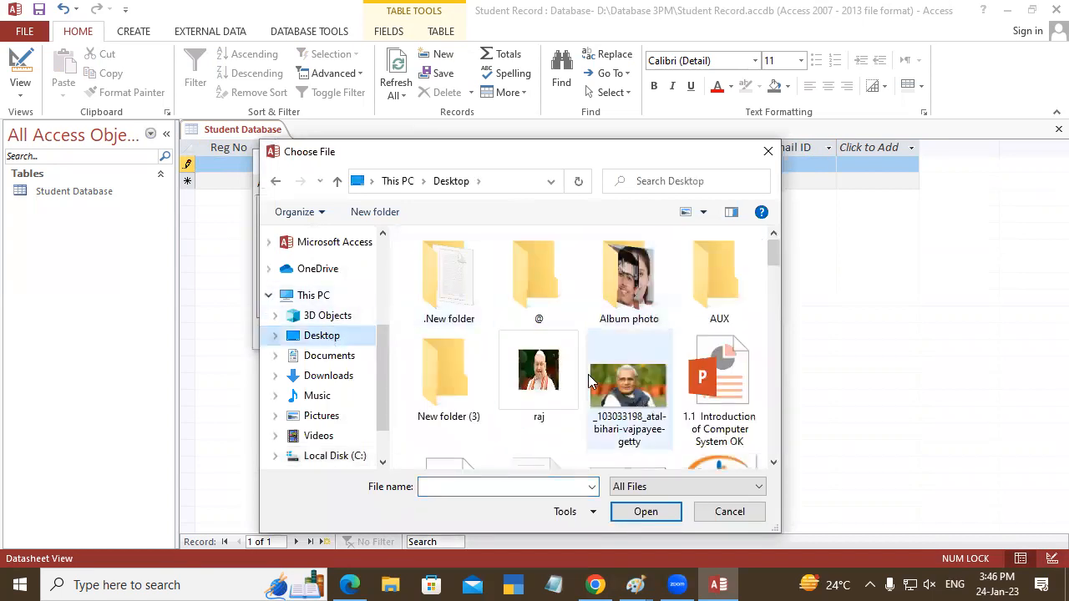
{"action": "double_click", "coordinate": [627, 284]}
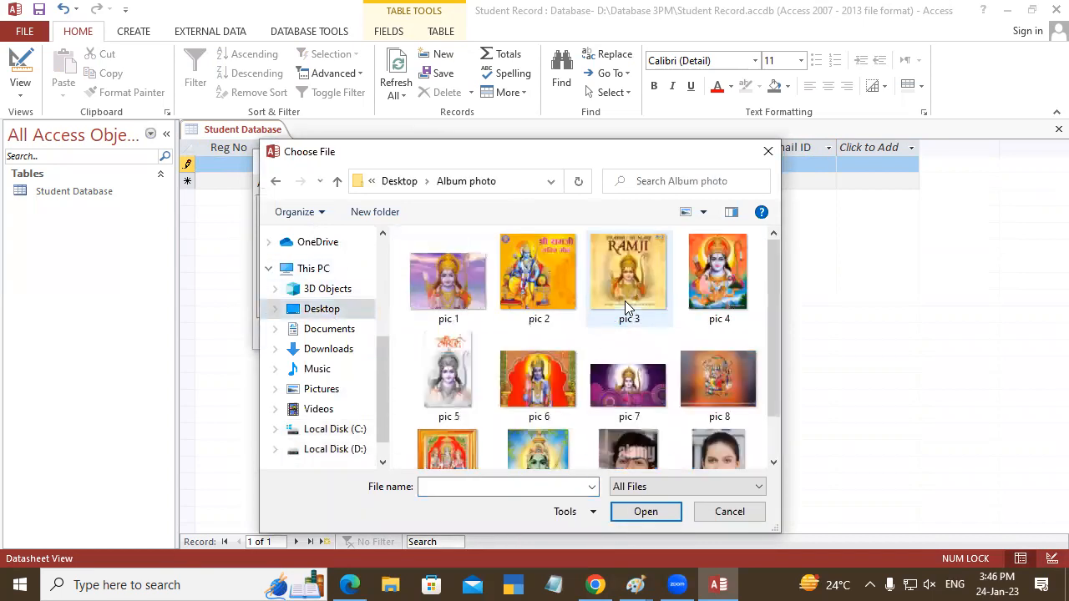
{"action": "scroll", "coordinate": [626, 349], "scroll_direction": "down", "scroll_amount": 1}
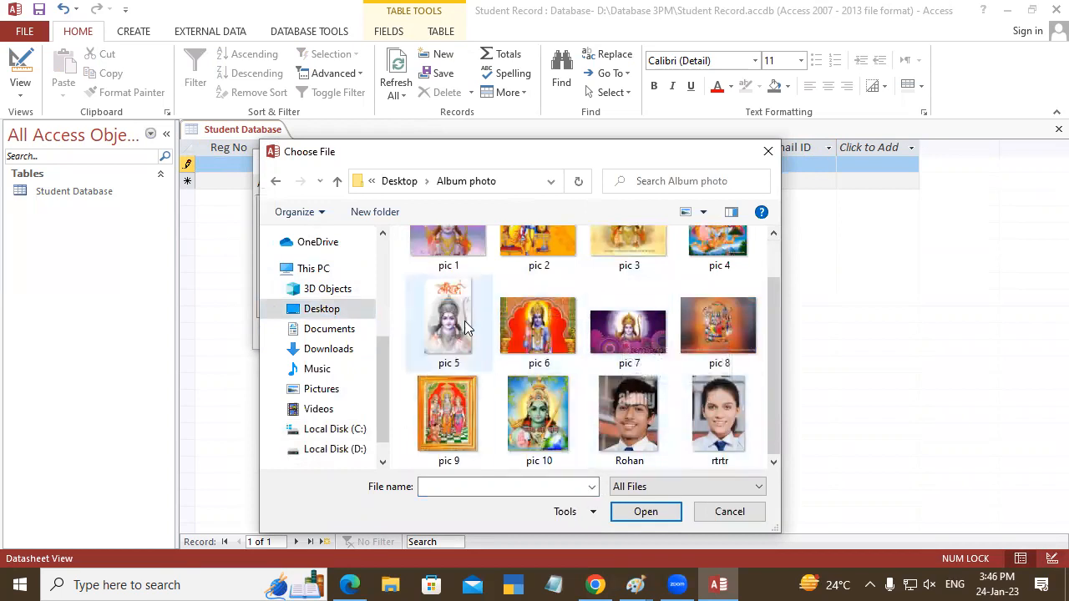
{"action": "left_click", "coordinate": [440, 322]}
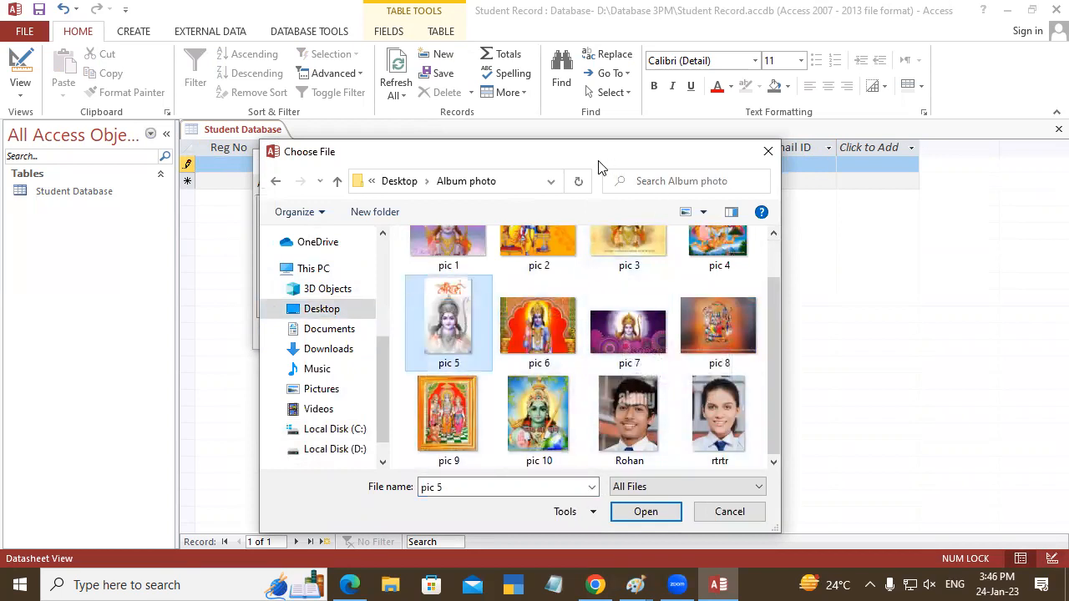
{"action": "left_click_drag", "start_coordinate": [598, 166], "coordinate": [516, 89]}
{"action": "left_click", "coordinate": [587, 449]}
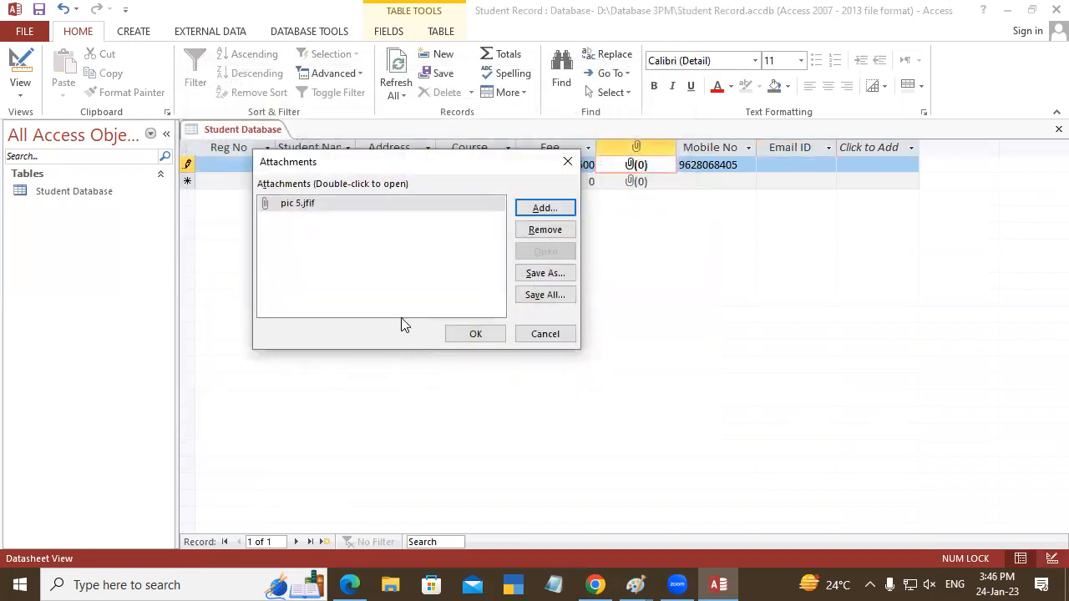
{"action": "left_click", "coordinate": [476, 334]}
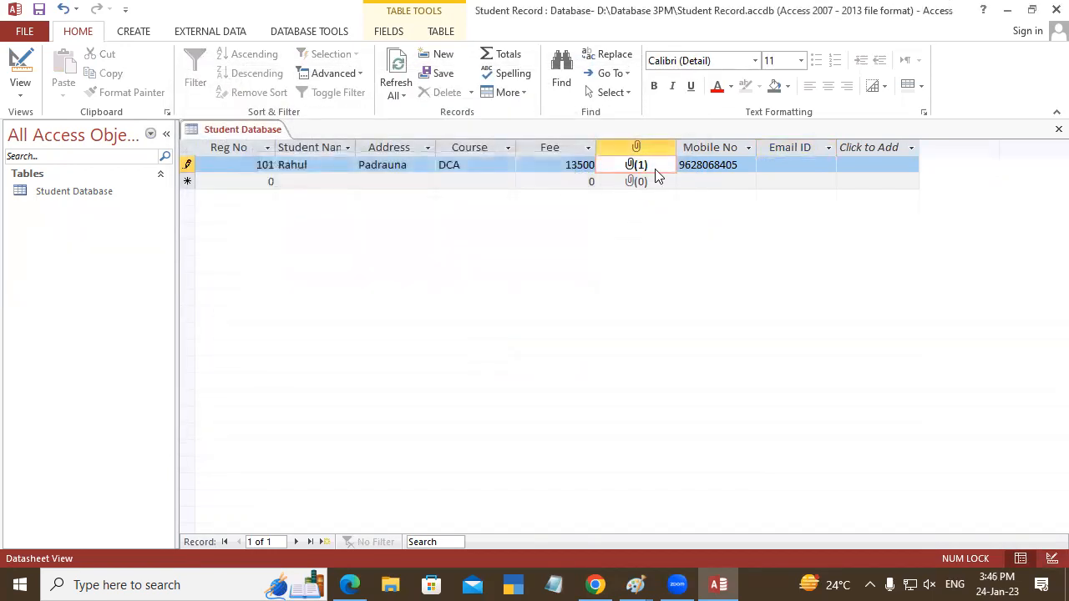
- Enter the first student's e-mail address in the Email ID field and complete the record
{"action": "key", "text": "Tab"}
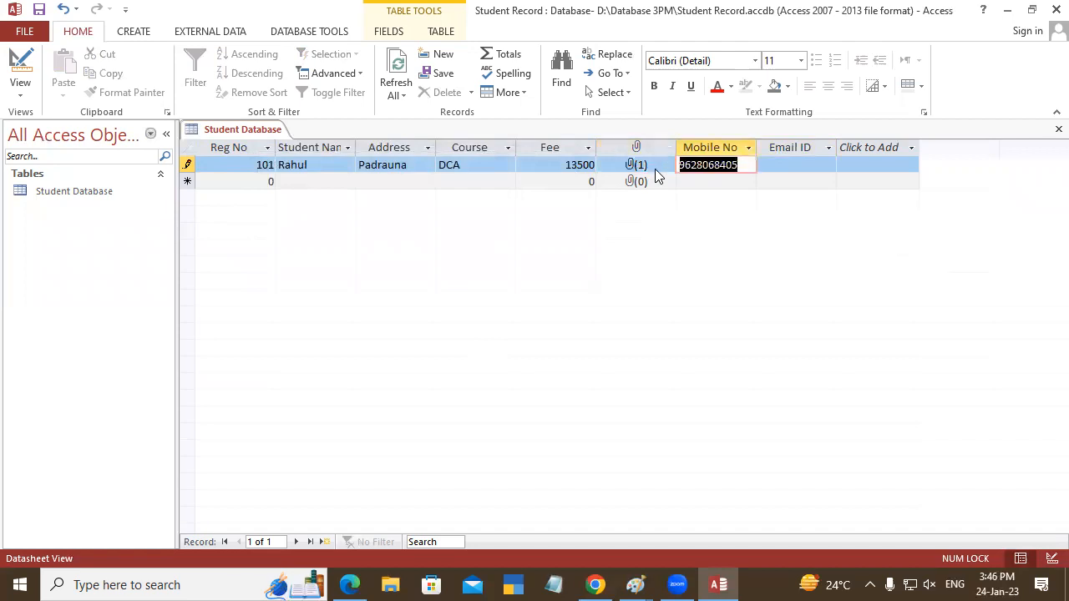
{"action": "left_click", "coordinate": [782, 170]}
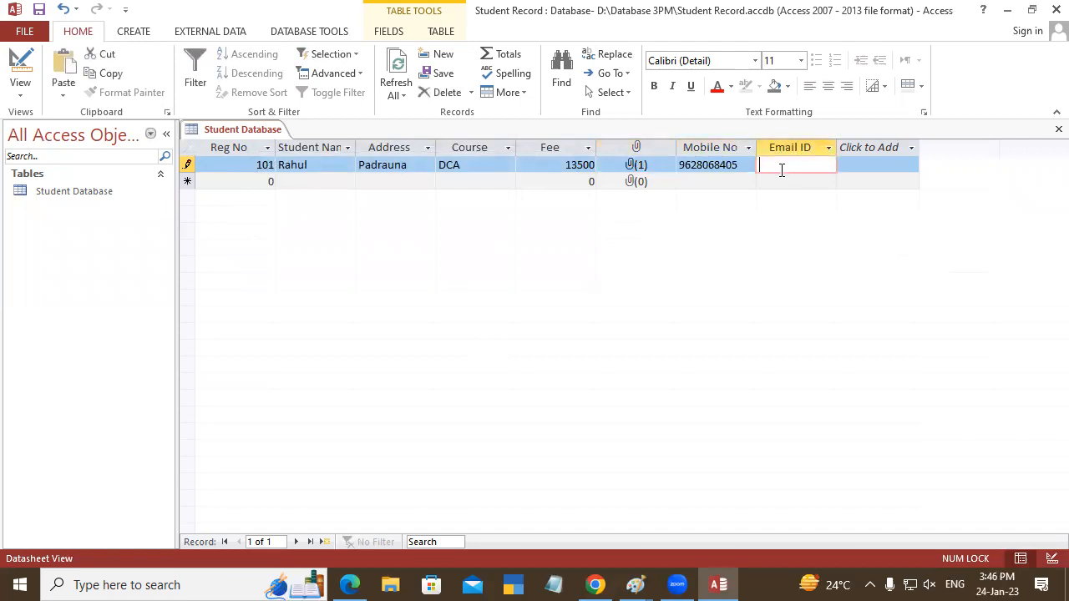
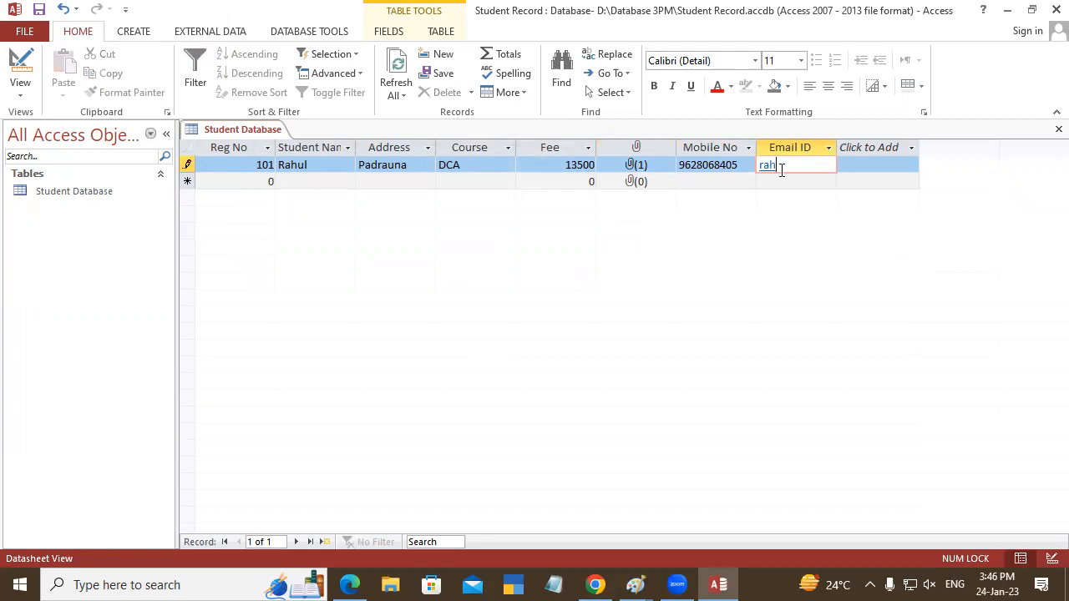
{"action": "key", "text": "Tab"}
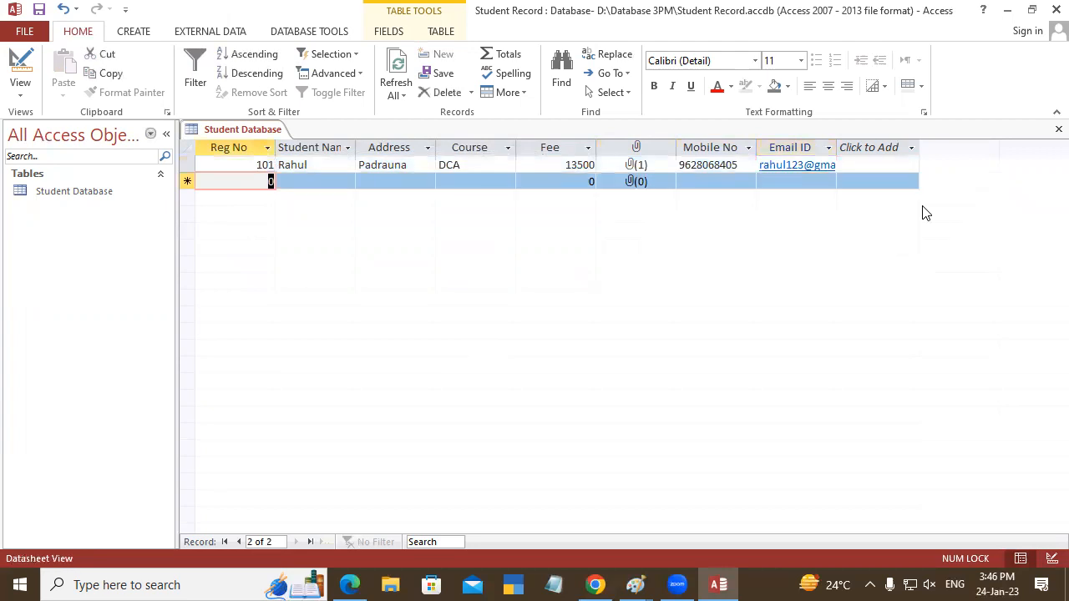
- Enter the second student's registration number, name and address, with course DFA and fee 9000
{"action": "type", "text": "10"}
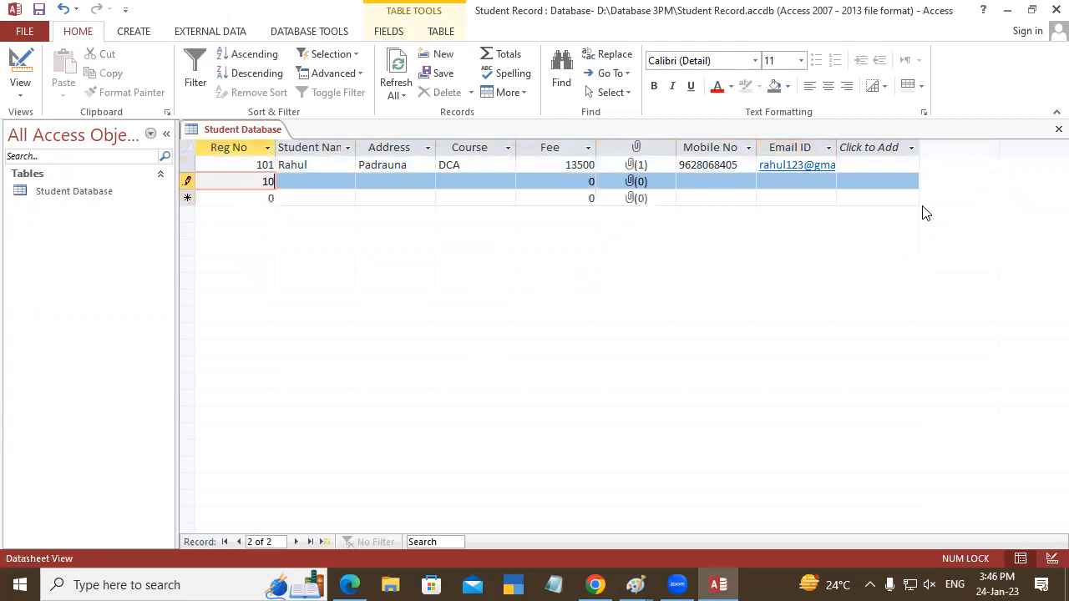
{"action": "type", "text": "2"}
{"action": "key", "text": "Tab"}
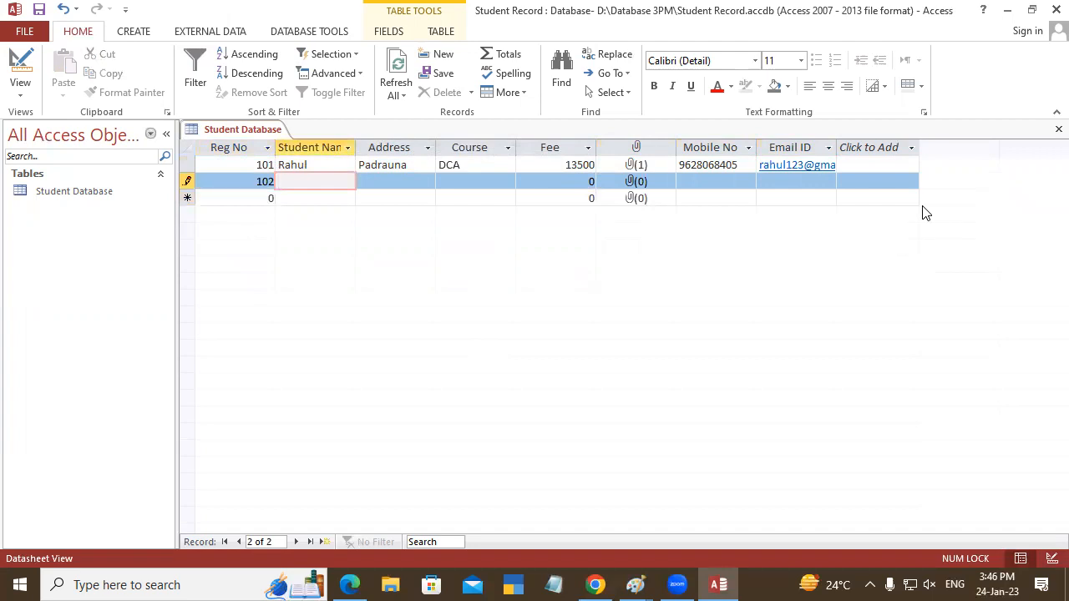
{"action": "type", "text": "Ritesh"}
{"action": "key", "text": "Tab"}
{"action": "type", "text": "Kasia"}
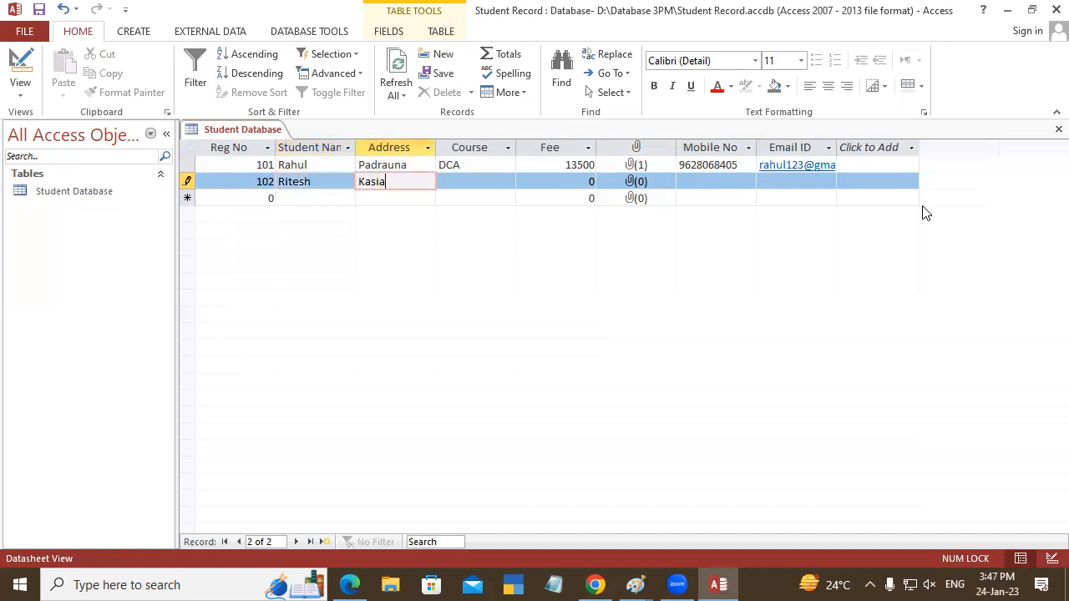
{"action": "key", "text": "Tab"}
{"action": "type", "text": "DFA"}
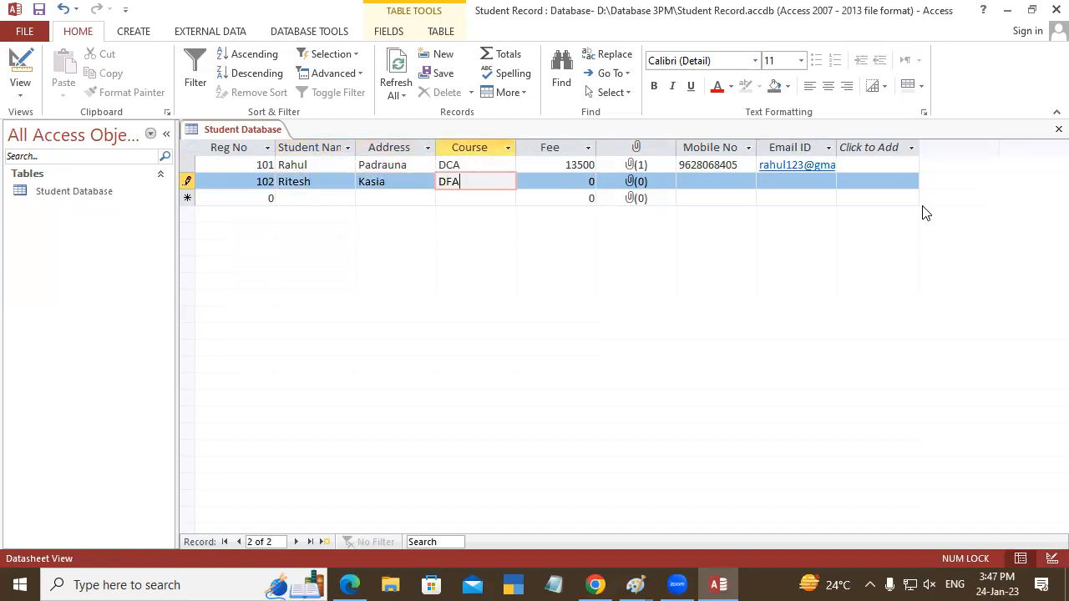
{"action": "key", "text": "Tab"}
{"action": "type", "text": "9000"}
{"action": "key", "text": "Tab"}
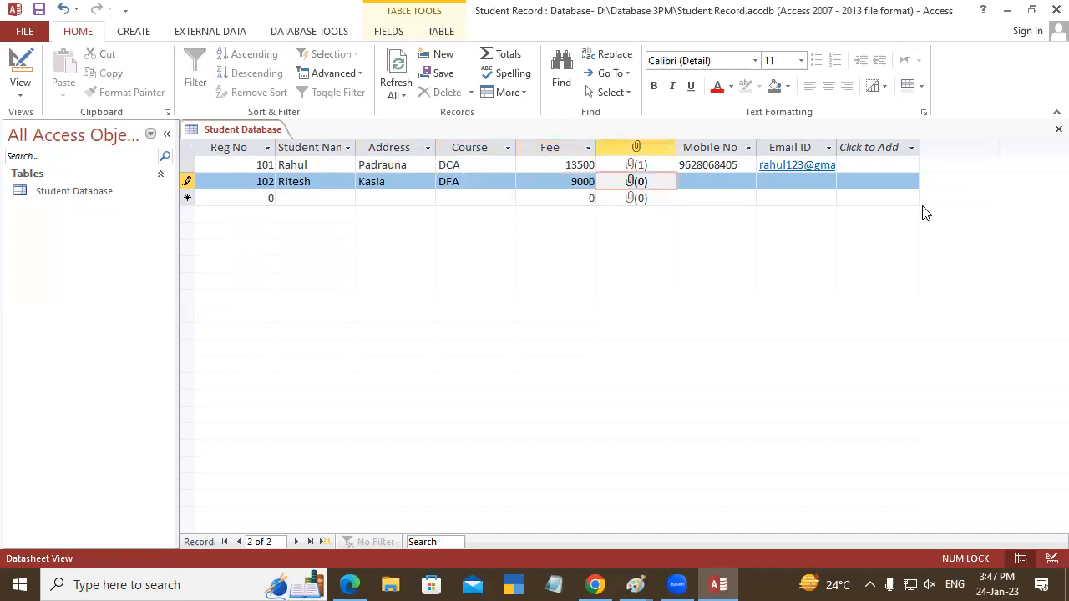
- Attach the schoolboy's portrait photo from the Album photo folder to the second student's record
{"action": "double_click", "coordinate": [630, 179]}
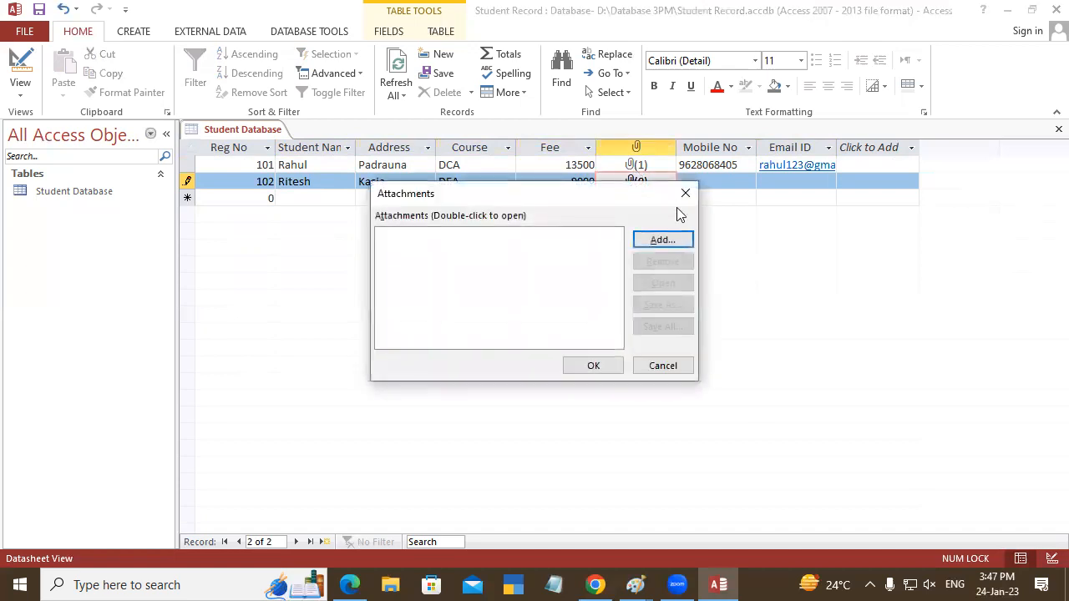
{"action": "left_click", "coordinate": [657, 243]}
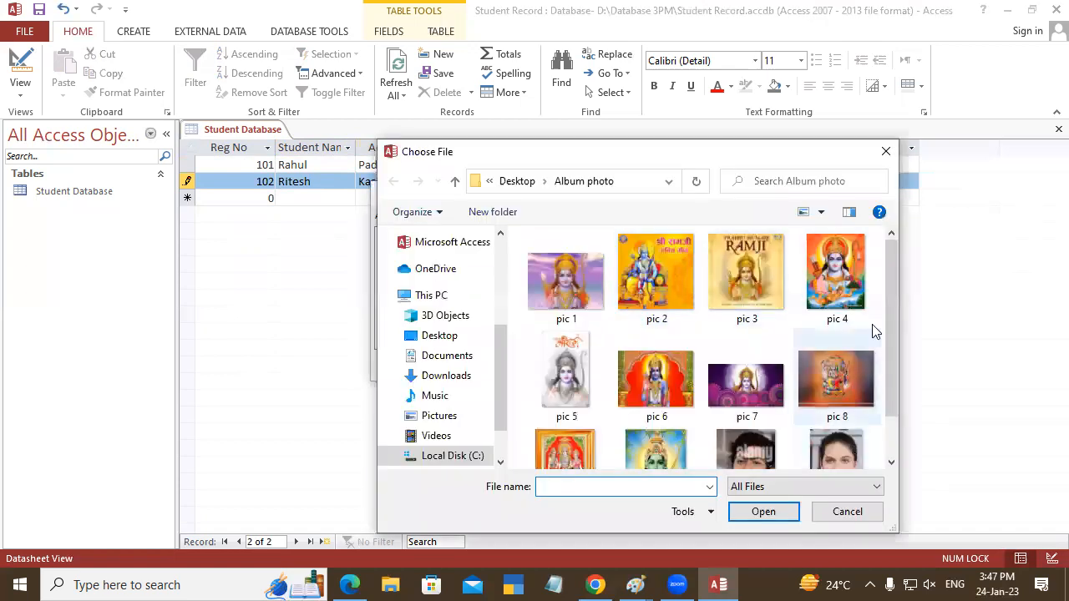
{"action": "left_click_drag", "start_coordinate": [892, 284], "coordinate": [891, 334]}
{"action": "left_click", "coordinate": [745, 413]}
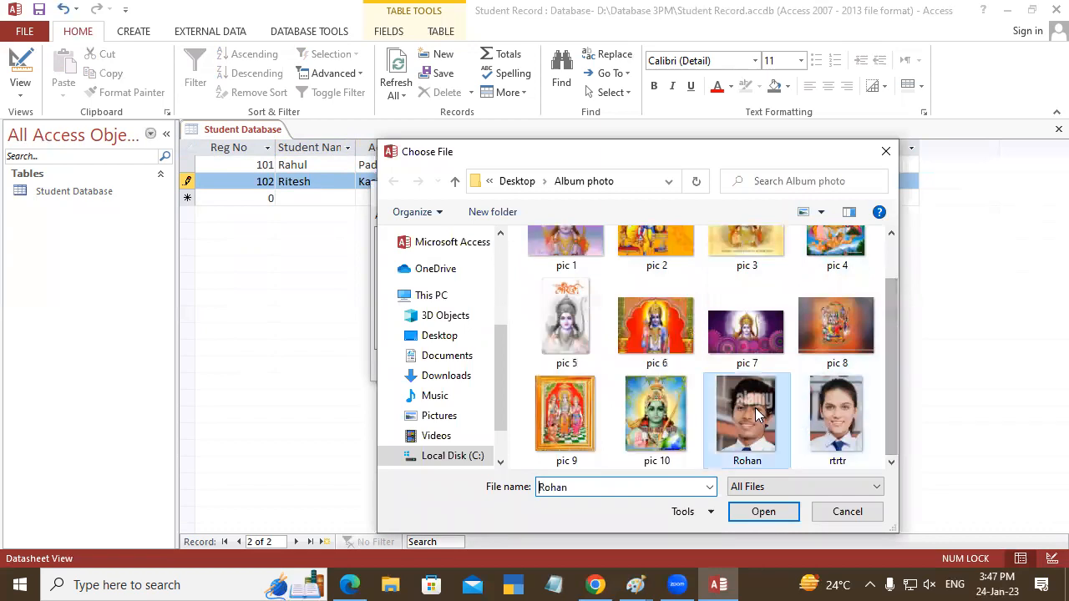
{"action": "left_click", "coordinate": [763, 511]}
{"action": "left_click", "coordinate": [594, 366]}
- Enter the second student's mobile number and e-mail address, and complete the record
{"action": "left_click", "coordinate": [709, 178]}
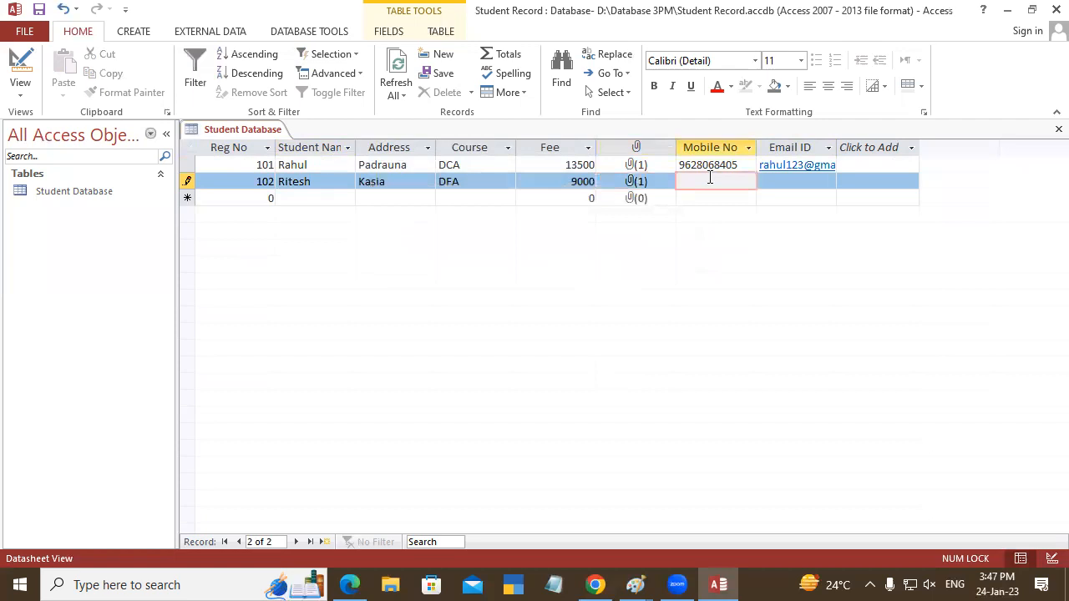
{"action": "key", "text": "Tab"}
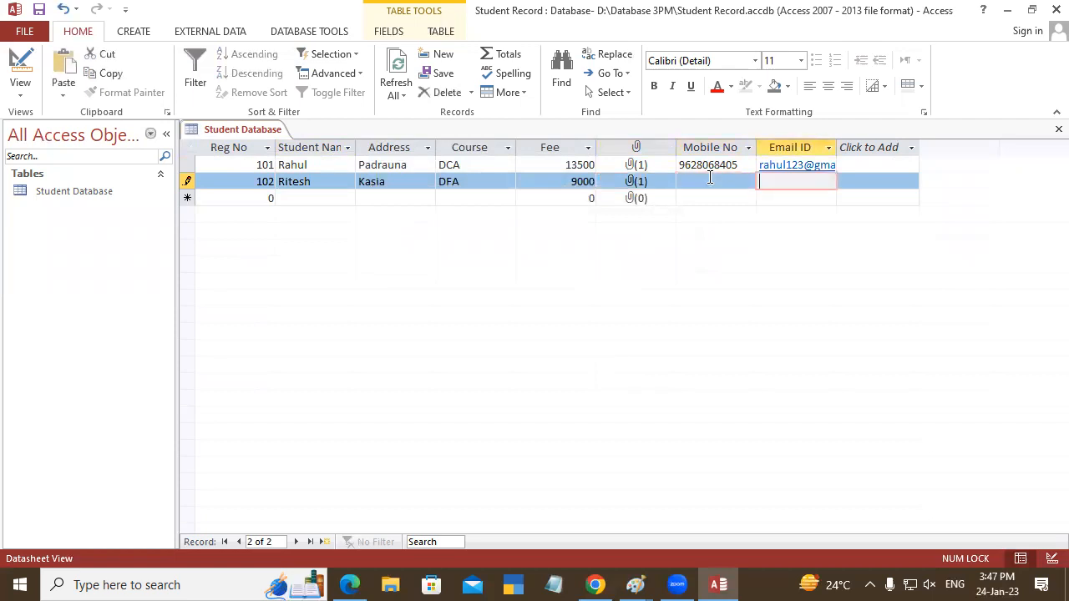
{"action": "left_click", "coordinate": [709, 178]}
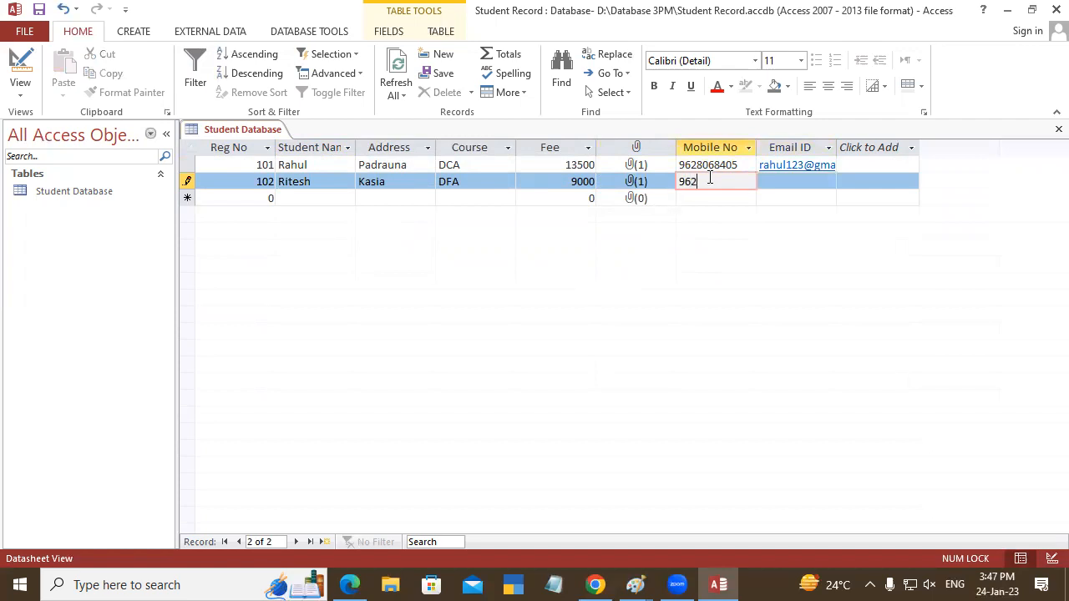
{"action": "key", "text": "Tab"}
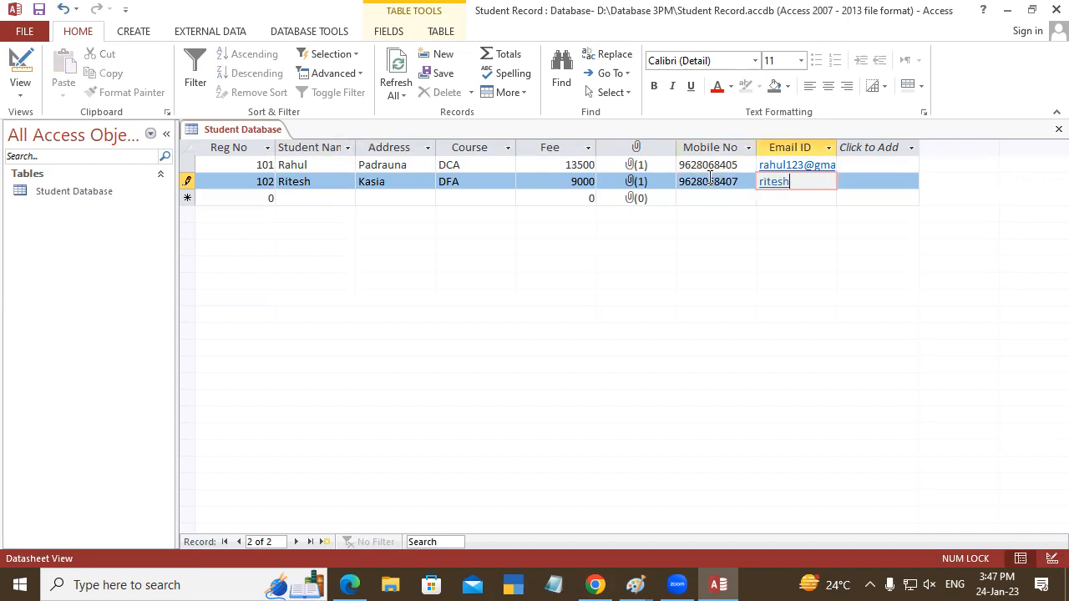
{"action": "key", "text": "Return"}
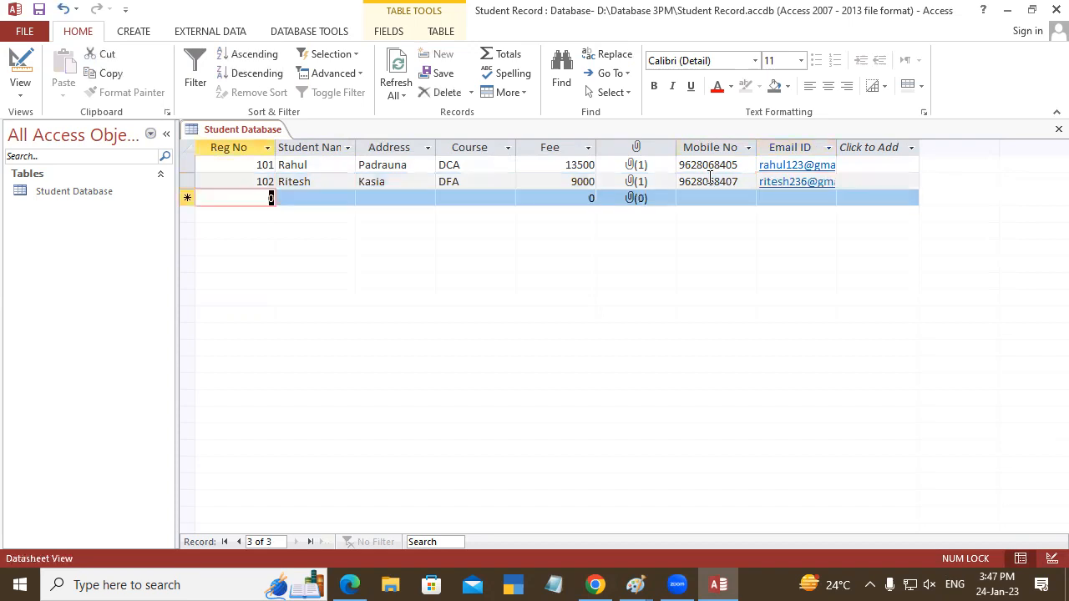
- Start a third record with the student's registration number, name and address
{"action": "type", "text": "103"}
{"action": "key", "text": "Return"}
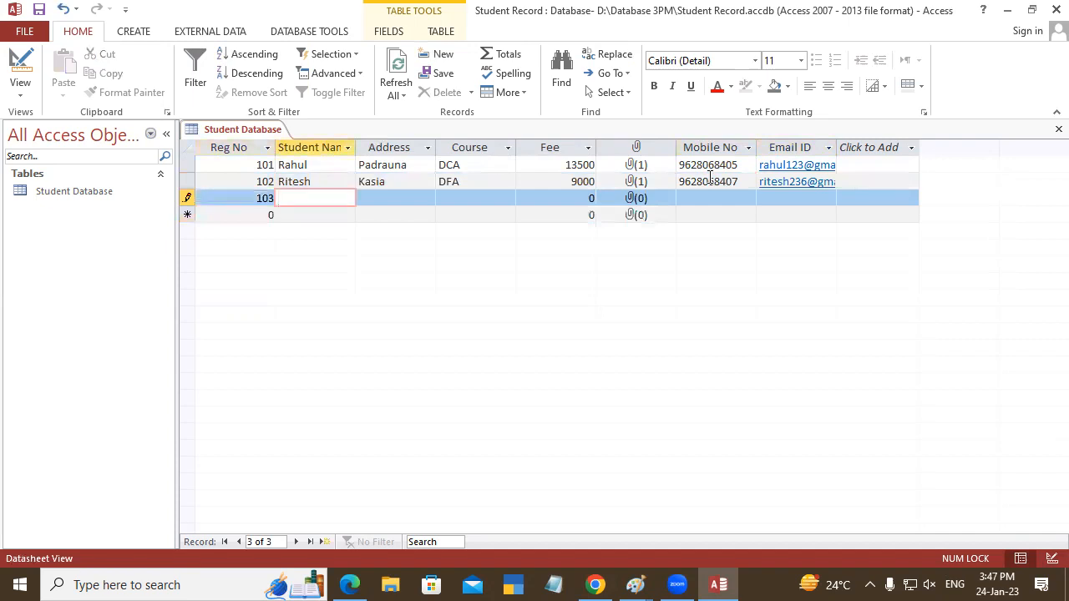
{"action": "type", "text": "Sohan"}
{"action": "key", "text": "Return"}
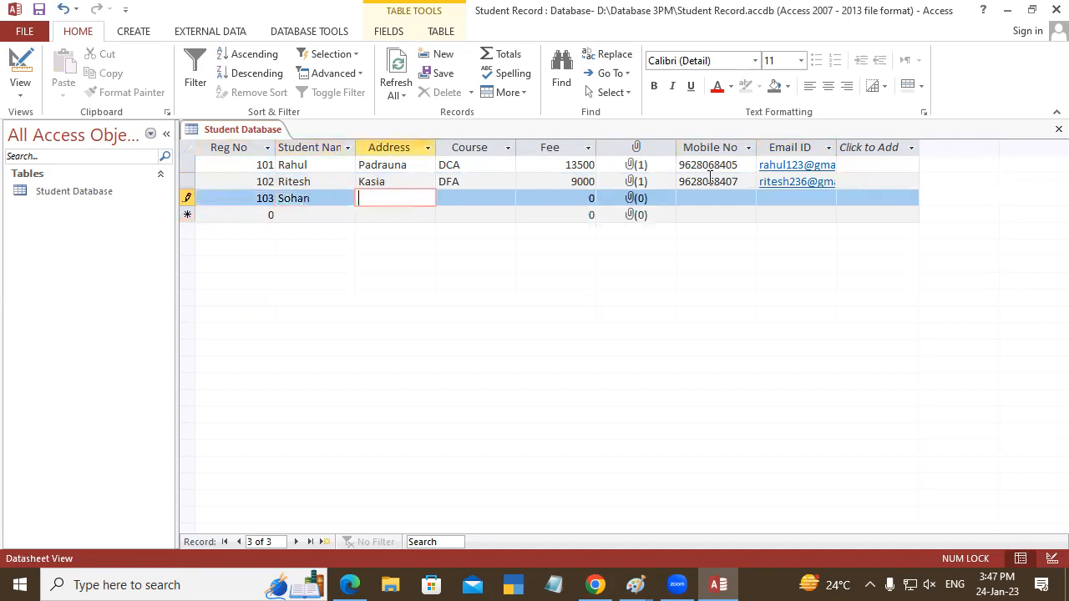
{"action": "type", "text": "Padrauna"}
{"action": "key", "text": "Return"}
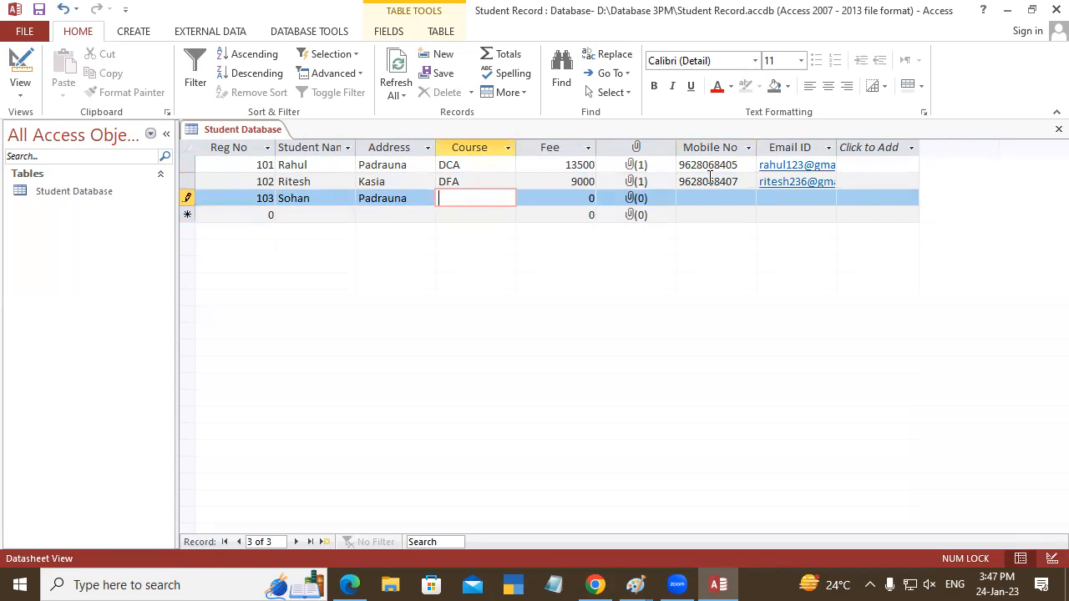
- Enter DCFA as the third student's course
{"action": "type", "text": "DCFA"}
{"action": "key", "text": "Tab"}
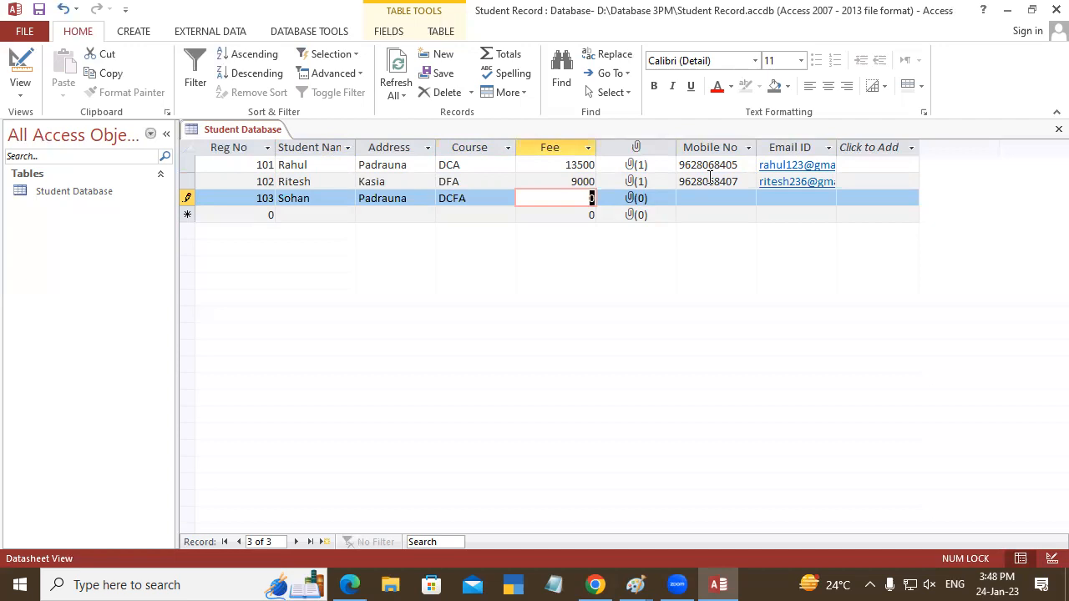
- Change the third student's course to ADFA
{"action": "left_click", "coordinate": [450, 196]}
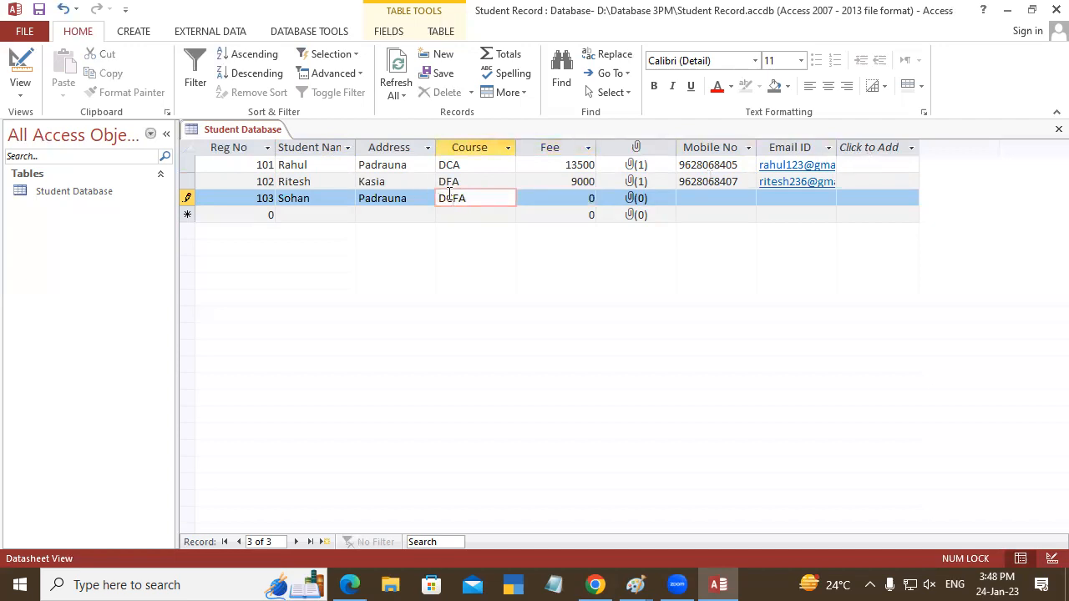
{"action": "key", "text": "BackSpace"}
{"action": "left_click", "coordinate": [437, 200]}
{"action": "left_click", "coordinate": [441, 201]}
{"action": "type", "text": "A"}
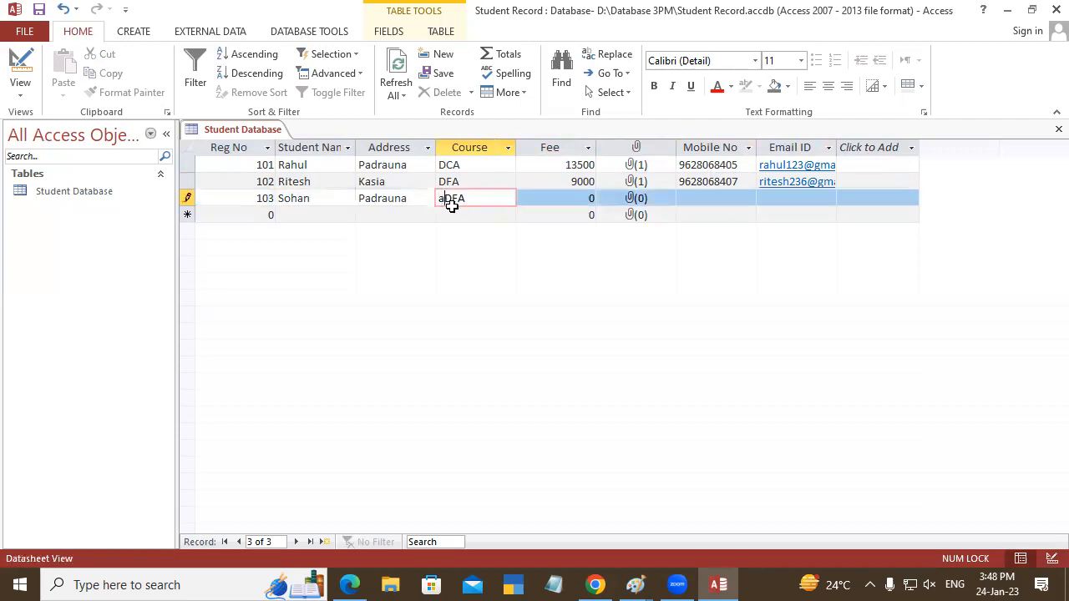
{"action": "key", "text": "BackSpace"}
{"action": "type", "text": "A"}
{"action": "key", "text": "Tab"}
- Set the third student's fee to 15000
{"action": "type", "text": "1"}
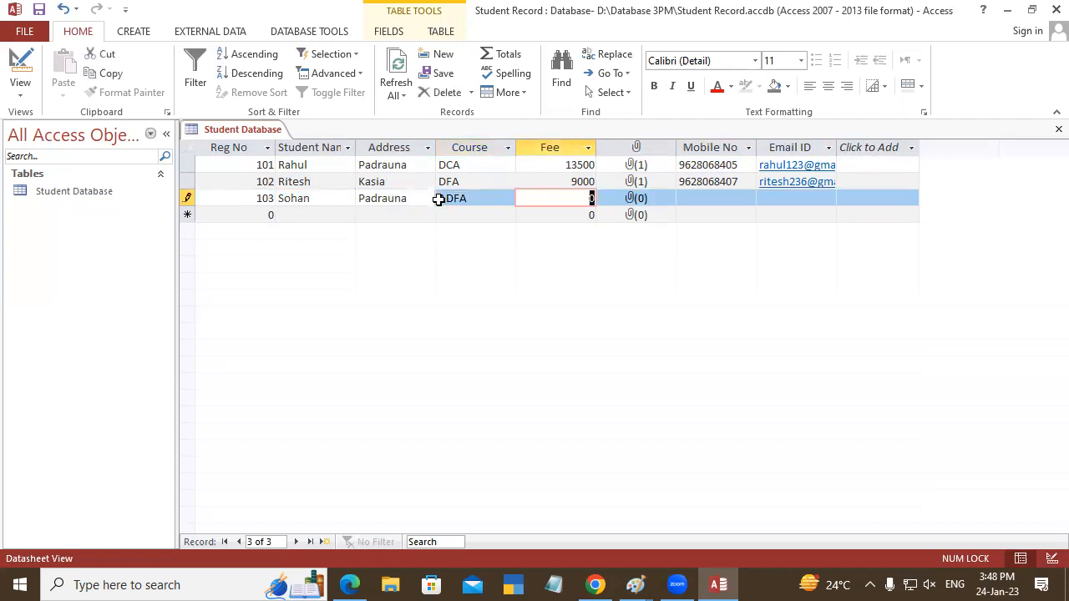
{"action": "type", "text": "5000"}
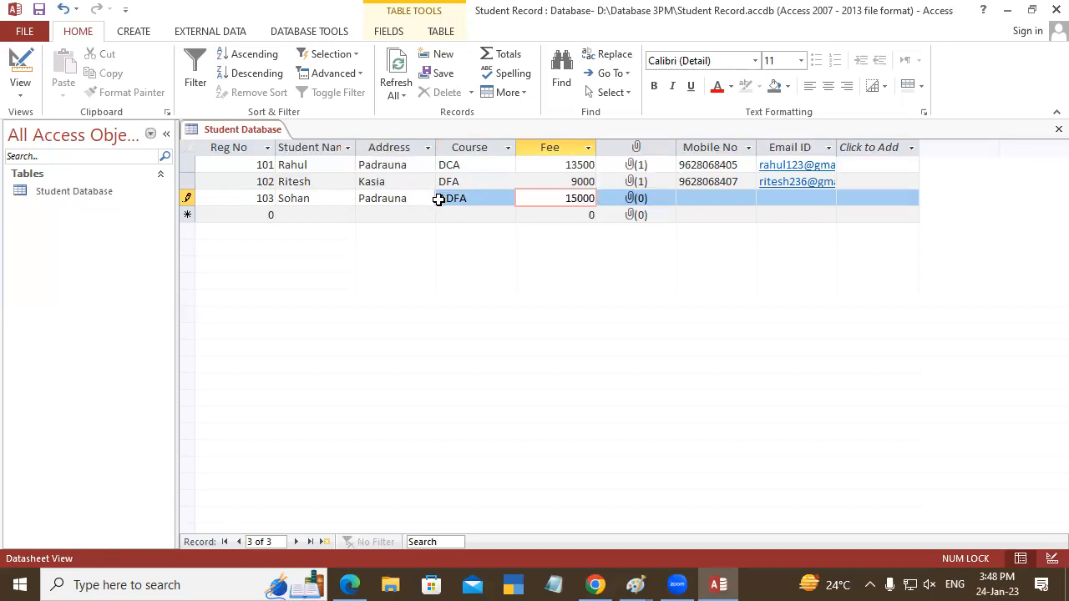
{"action": "key", "text": "Tab"}
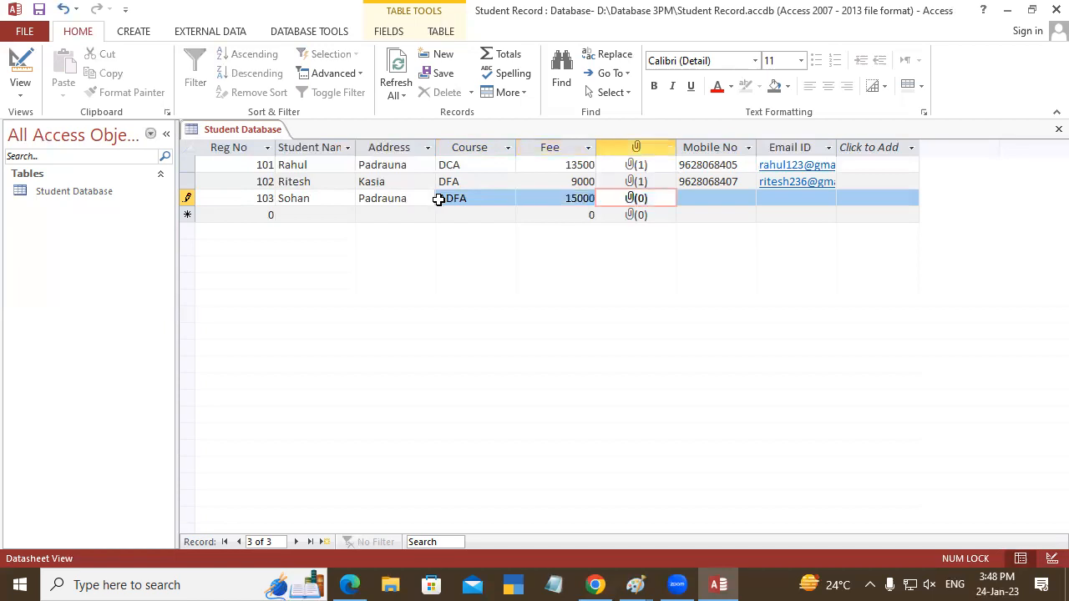
- Attach the image pic 1 from the Album photo folder to the third student's record
{"action": "double_click", "coordinate": [632, 202]}
{"action": "left_click", "coordinate": [651, 239]}
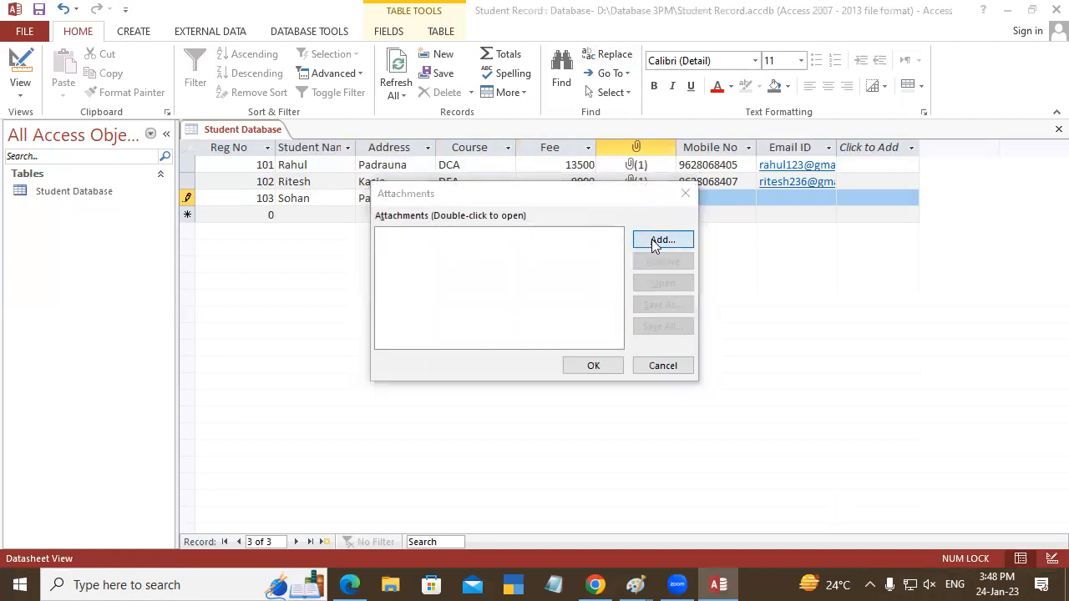
{"action": "left_click", "coordinate": [564, 292]}
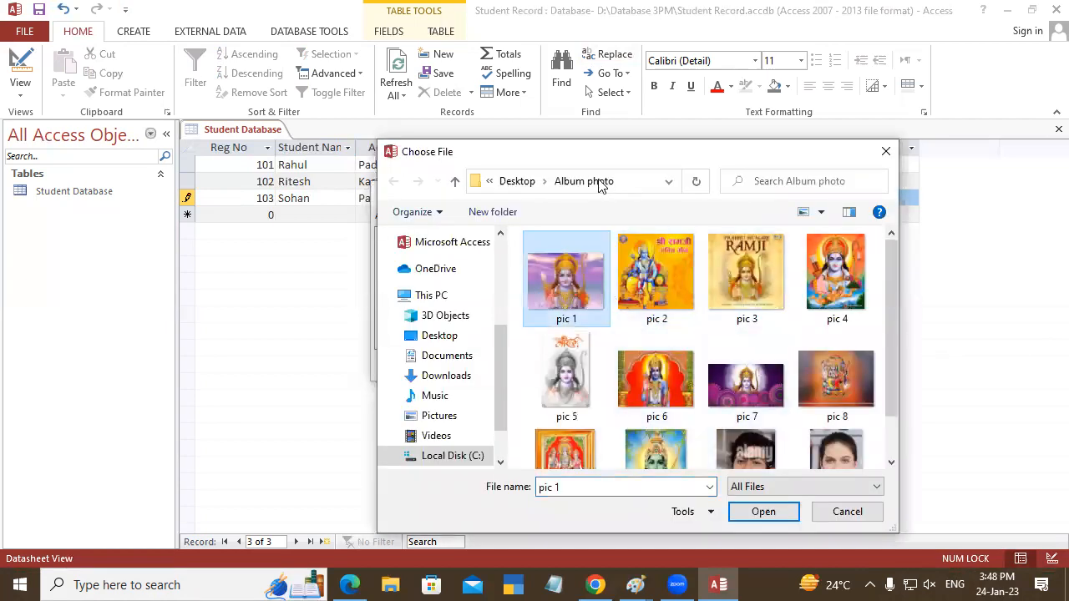
{"action": "left_click_drag", "start_coordinate": [551, 159], "coordinate": [448, 74]}
{"action": "left_click", "coordinate": [633, 430]}
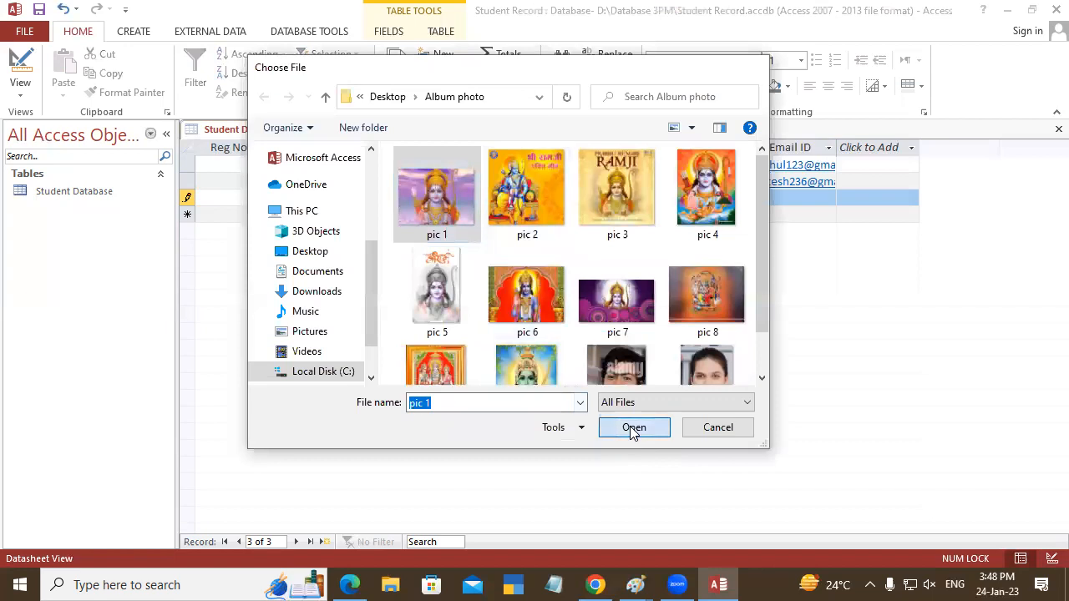
{"action": "left_click", "coordinate": [592, 365]}
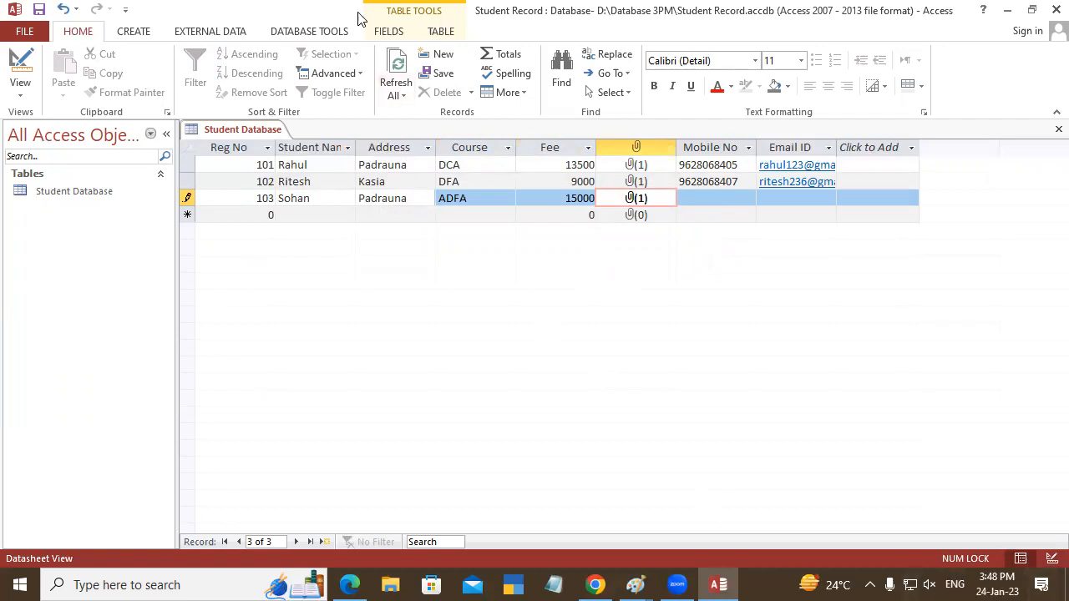
- Remove the attached pic 5.jfif photo from the first student's record
{"action": "double_click", "coordinate": [639, 165]}
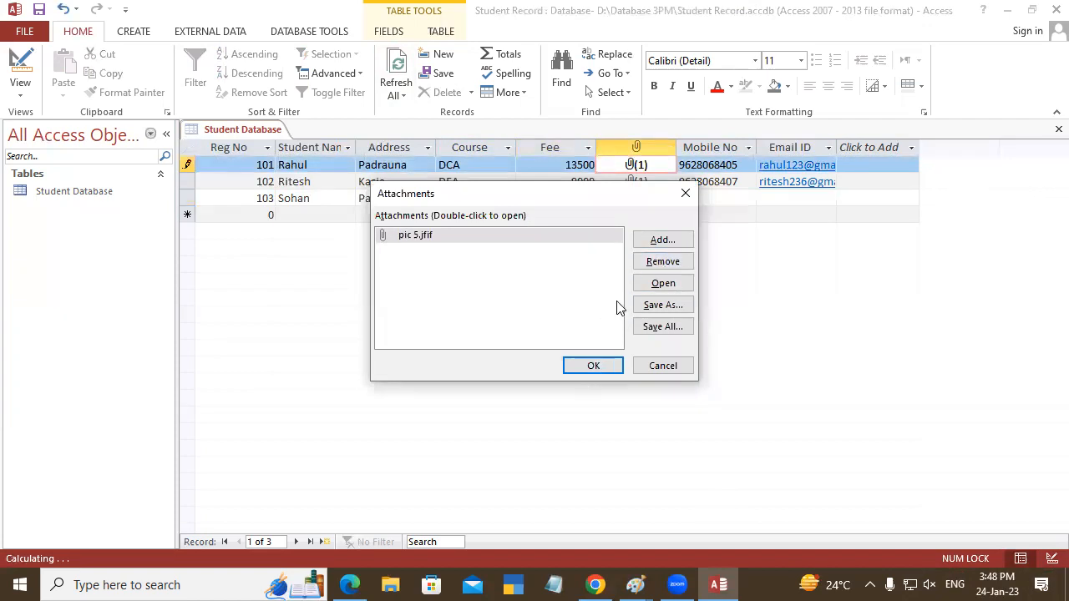
{"action": "left_click", "coordinate": [642, 263]}
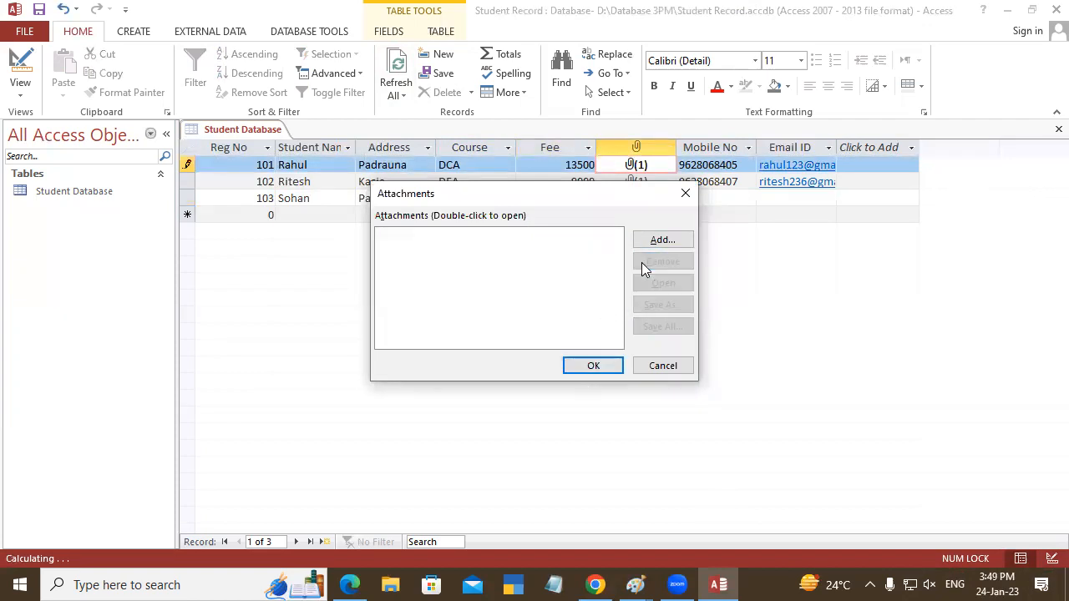
{"action": "left_click", "coordinate": [605, 366]}
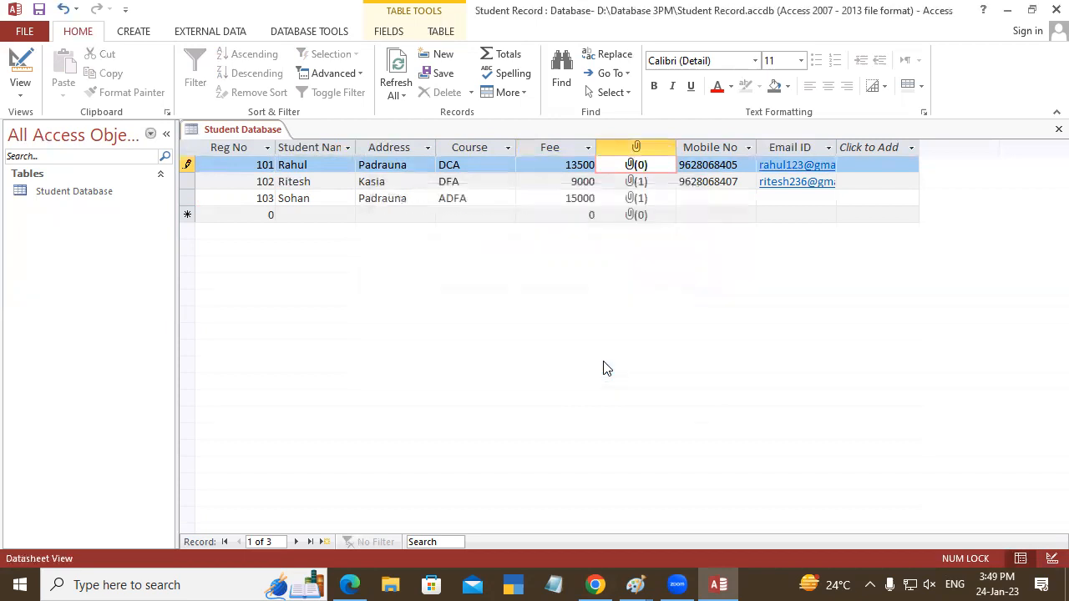
- Attach the image pic 5 from the Album photo folder to the first student's record
{"action": "double_click", "coordinate": [636, 164]}
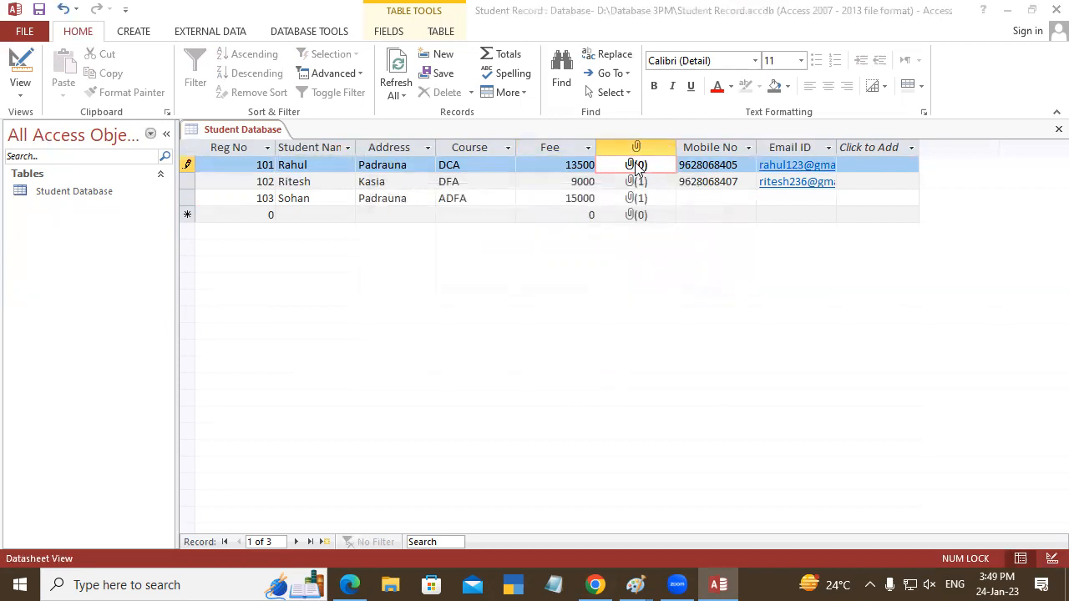
{"action": "left_click", "coordinate": [645, 240]}
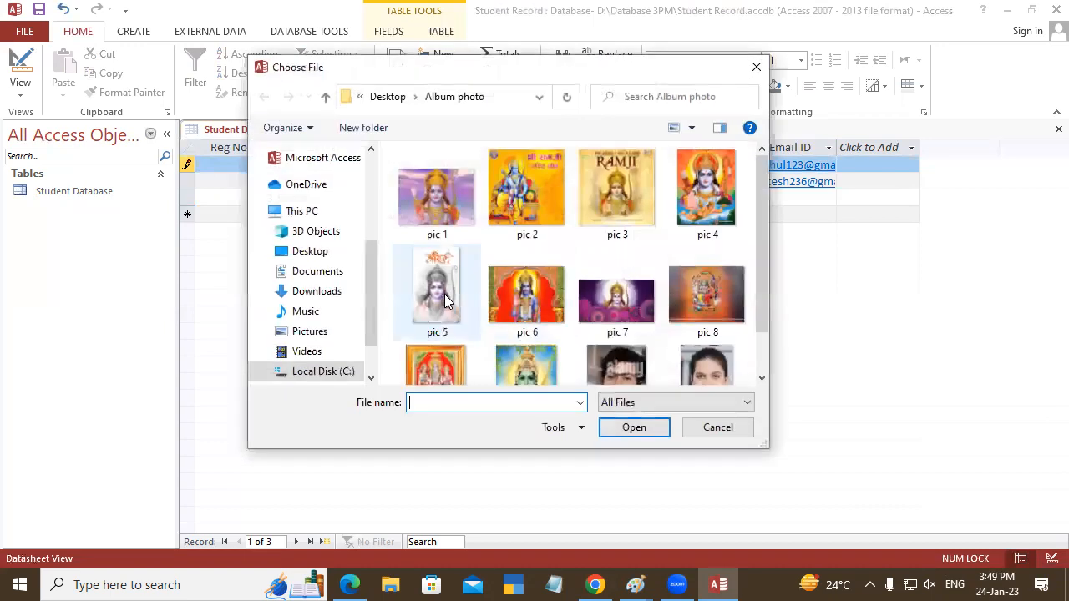
{"action": "left_click", "coordinate": [445, 294]}
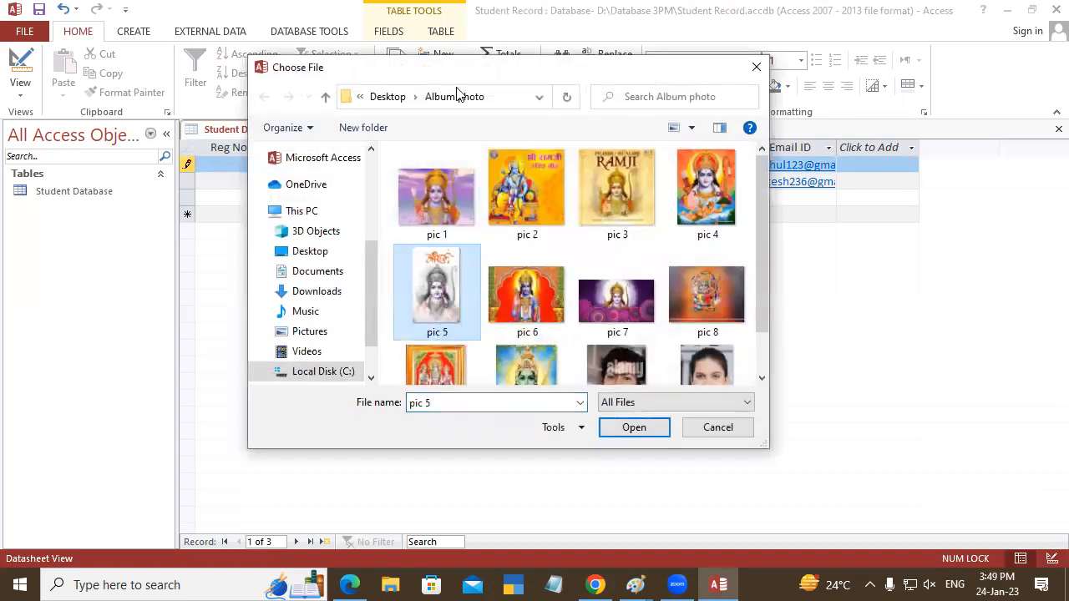
{"action": "left_click_drag", "start_coordinate": [358, 71], "coordinate": [264, 71]}
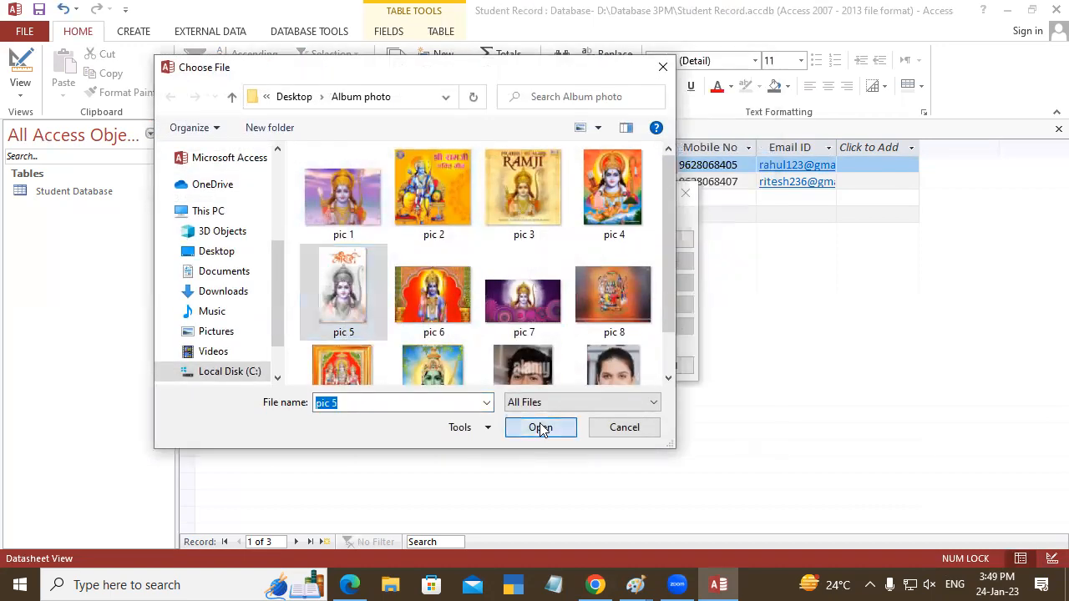
{"action": "left_click", "coordinate": [540, 428]}
{"action": "left_click", "coordinate": [595, 364]}
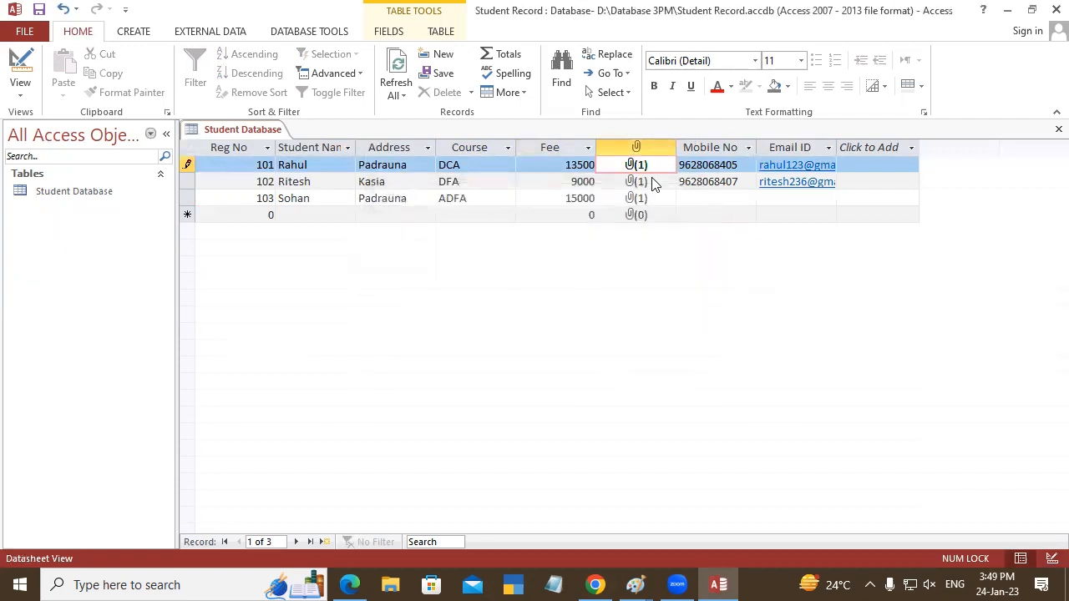
- Return to the third student's record and enter the student's mobile number
{"action": "key", "text": "Tab"}
{"action": "key", "text": "Tab"}
{"action": "key", "text": "Tab"}
{"action": "key", "text": "Tab"}
{"action": "key", "text": "Tab"}
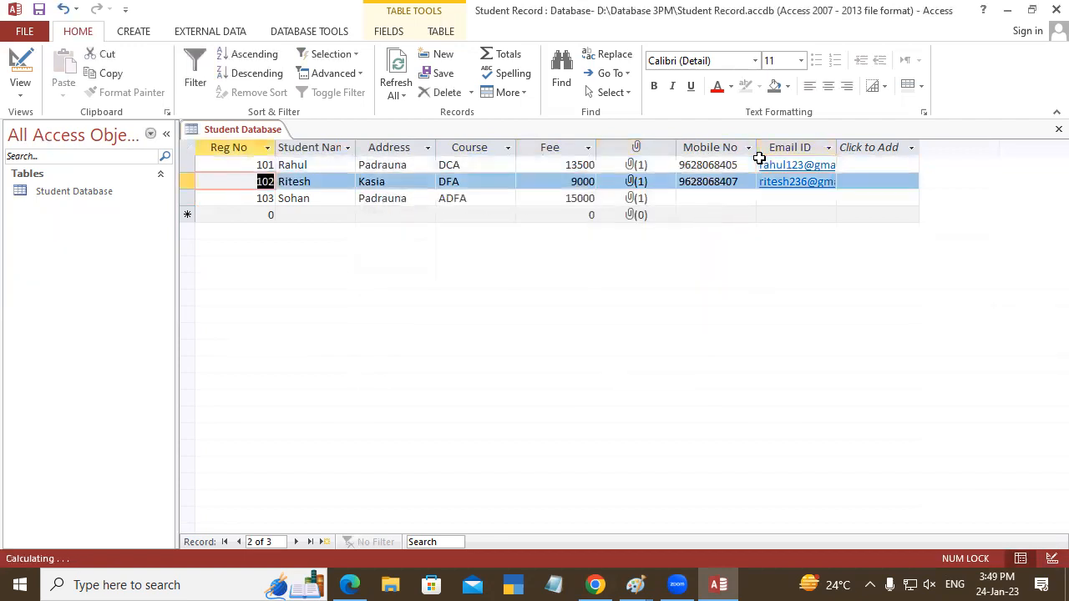
{"action": "key", "text": "Tab"}
{"action": "key", "text": "Tab"}
{"action": "key", "text": "Tab"}
{"action": "key", "text": "Tab"}
{"action": "key", "text": "Tab"}
{"action": "key", "text": "Tab"}
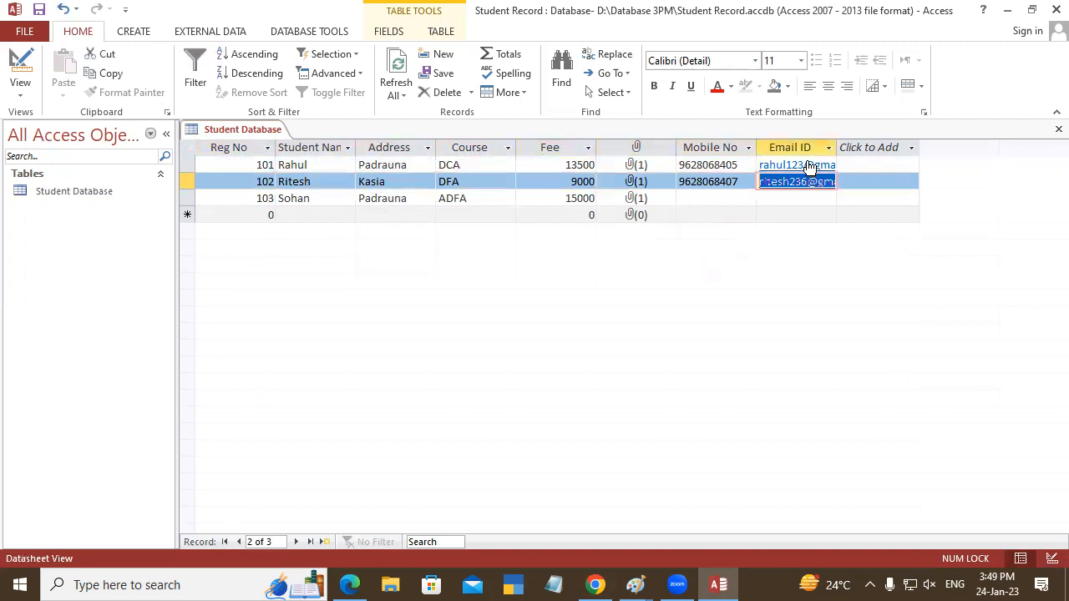
{"action": "key", "text": "Tab"}
{"action": "key", "text": "Tab"}
{"action": "key", "text": "Tab"}
{"action": "key", "text": "Tab"}
{"action": "key", "text": "Tab"}
{"action": "key", "text": "Tab"}
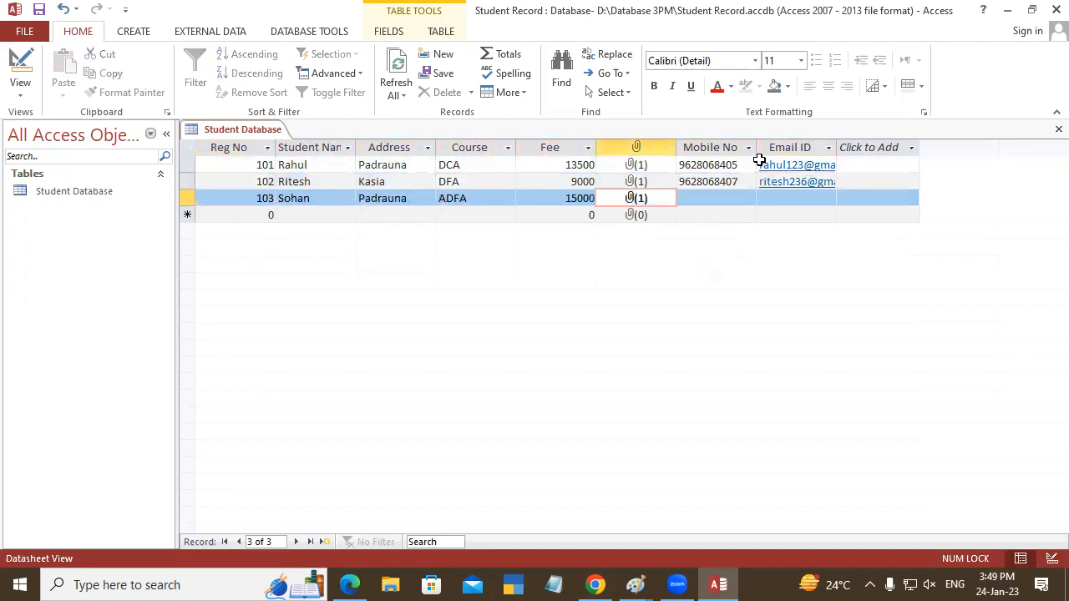
{"action": "key", "text": "Tab"}
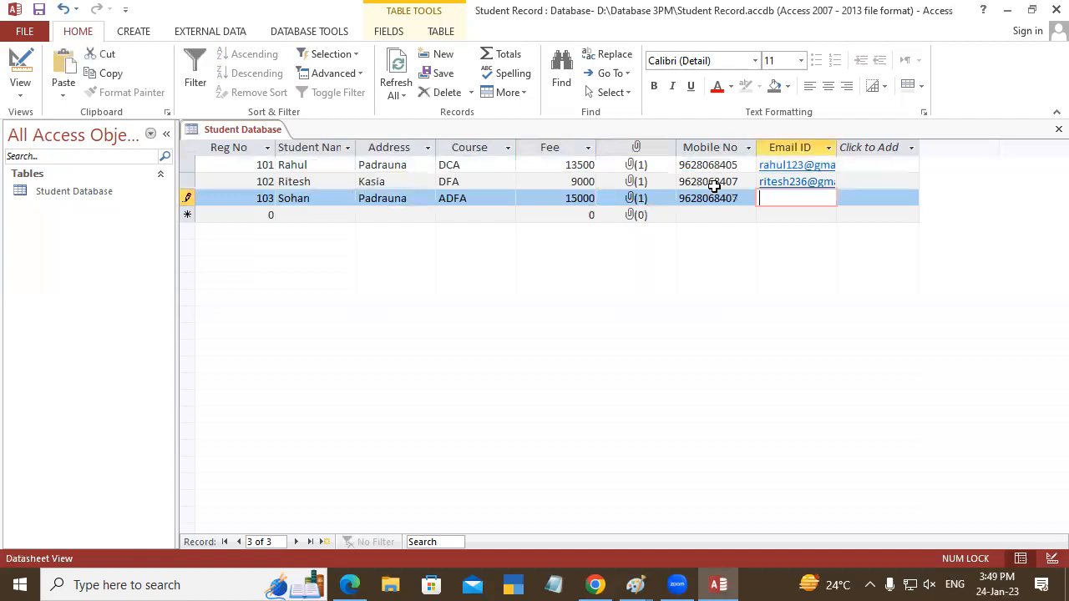
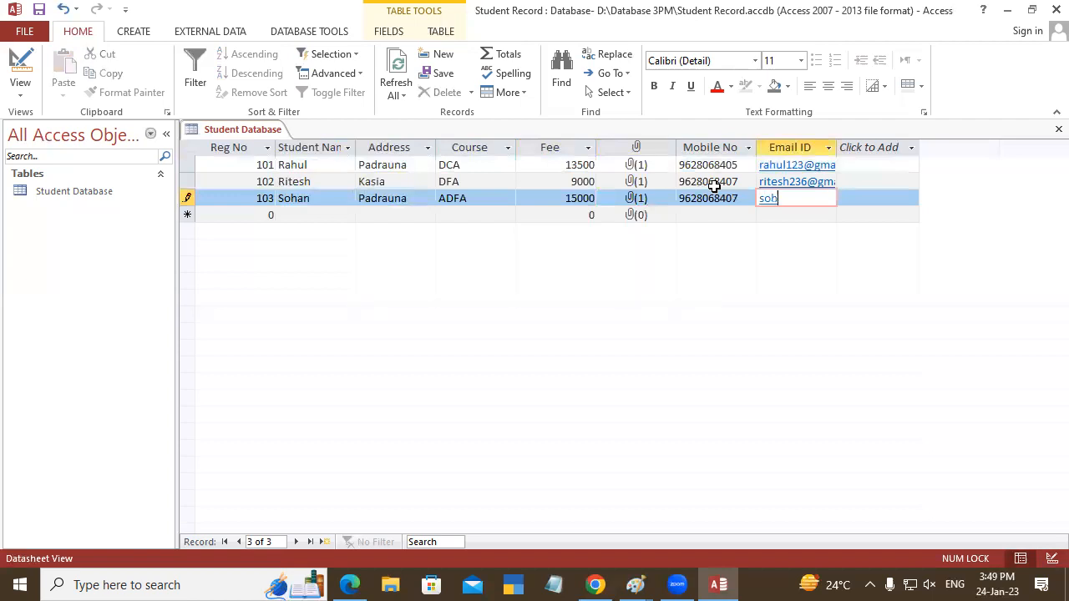
- Enter the third student's e-mail address and complete the record
{"action": "key", "text": "Return"}
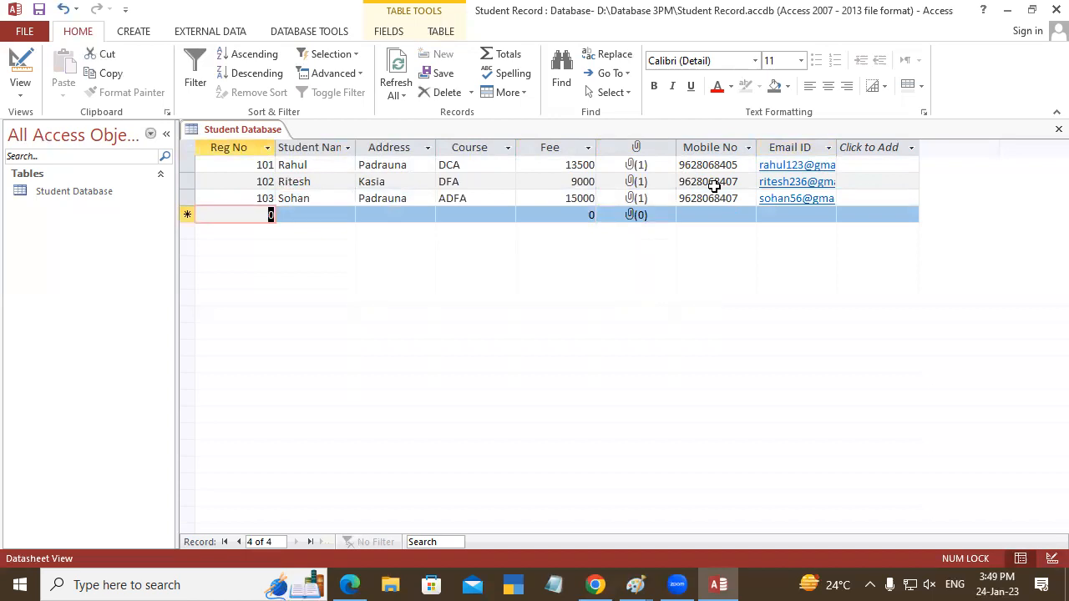
- Start a fourth record with the student's registration number, name and address
{"action": "type", "text": "104"}
{"action": "key", "text": "Return"}
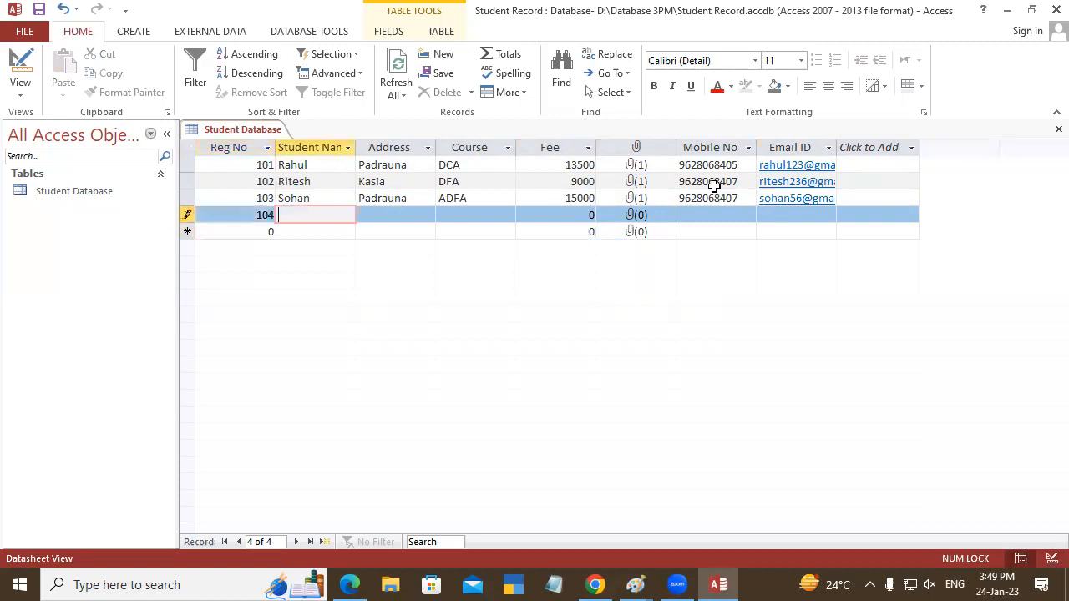
{"action": "type", "text": "sand"}
{"action": "key", "text": "BackSpace"}
{"action": "key", "text": "BackSpace"}
{"action": "key", "text": "BackSpace"}
{"action": "key", "text": "BackSpace"}
{"action": "type", "text": "Sandeep"}
{"action": "key", "text": "Return"}
{"action": "type", "text": "Kasia"}
{"action": "key", "text": "Return"}
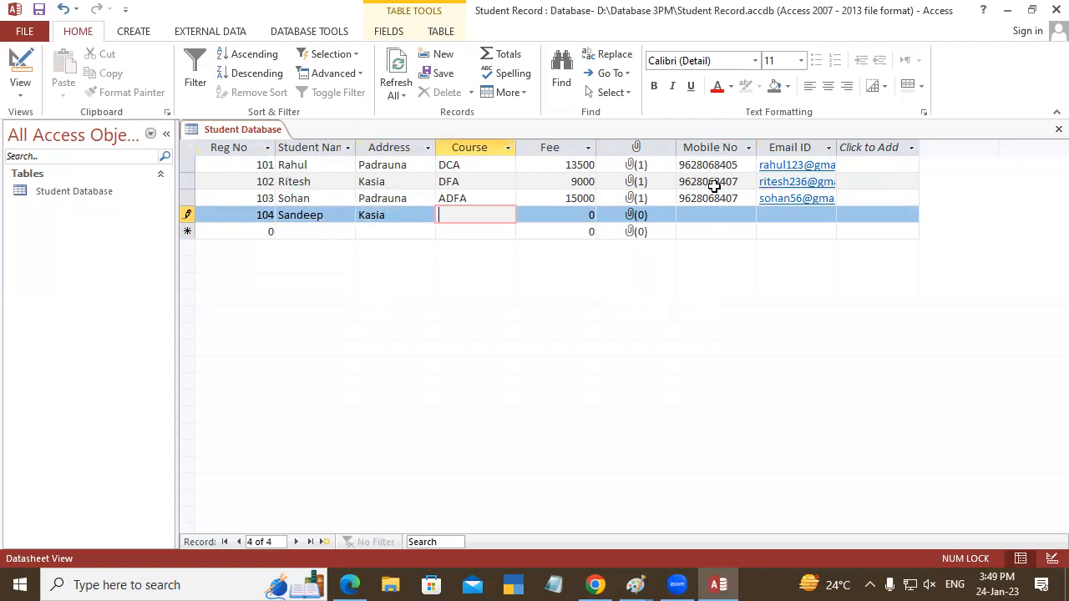
- Enter CCC as the fourth student's course and 5000 as the fee
{"action": "type", "text": "CCC"}
{"action": "key", "text": "Return"}
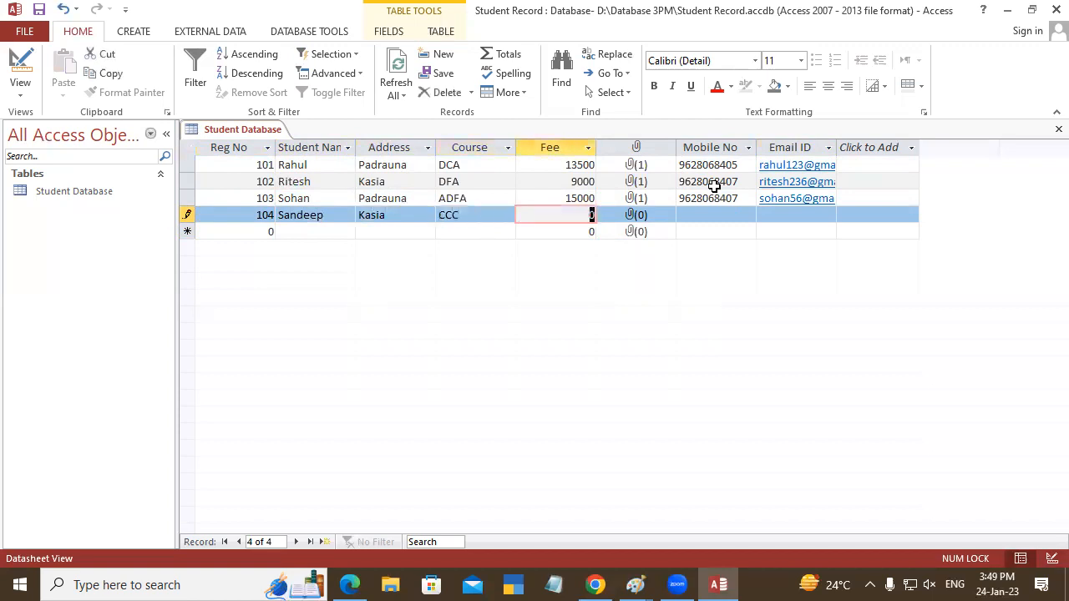
{"action": "type", "text": "5000"}
{"action": "key", "text": "Return"}
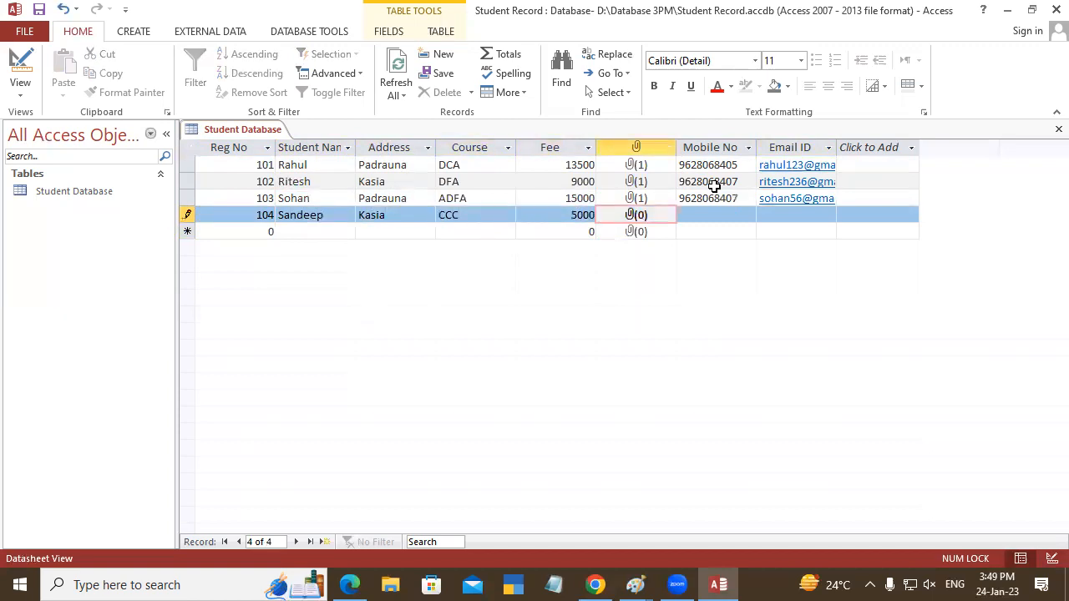
- Attach the image pic 7 from the Album photo folder to the fourth student's record
{"action": "double_click", "coordinate": [636, 216]}
{"action": "left_click", "coordinate": [643, 240]}
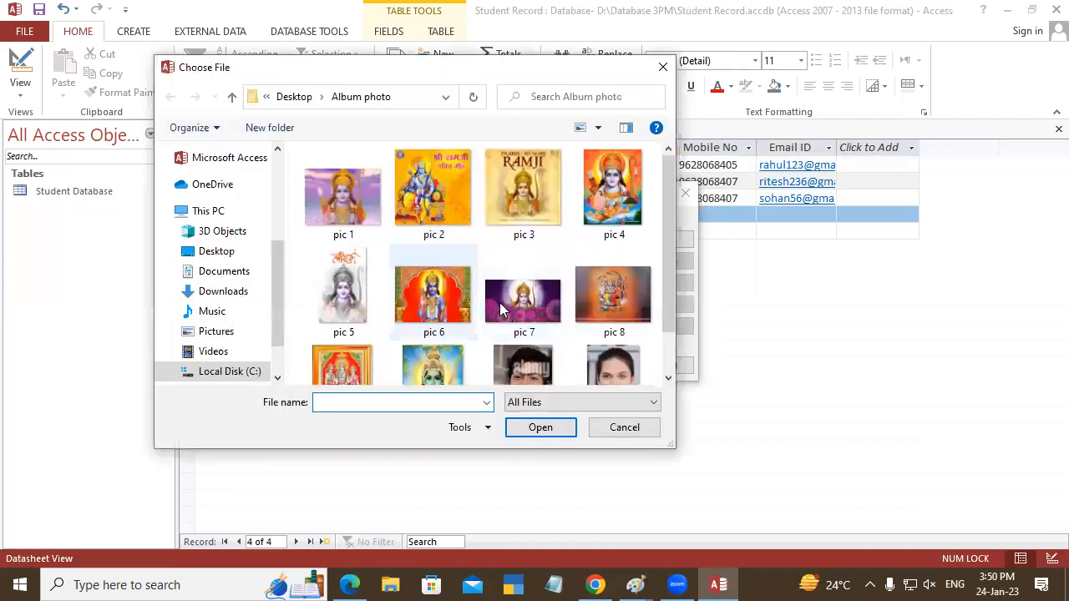
{"action": "scroll", "coordinate": [668, 229], "scroll_direction": "down", "scroll_amount": 1}
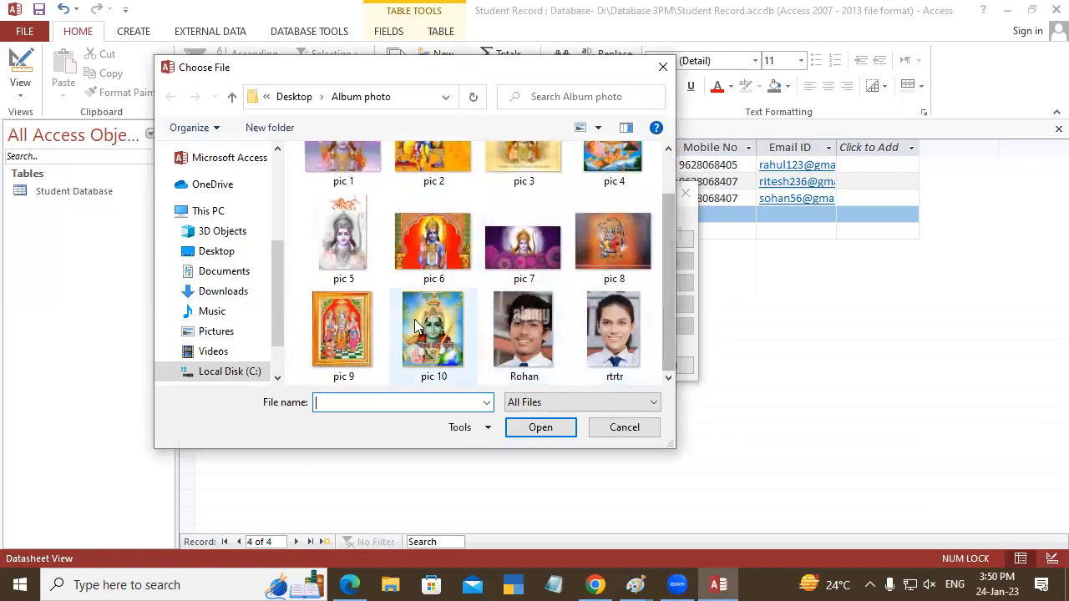
{"action": "left_click", "coordinate": [522, 246]}
{"action": "left_click", "coordinate": [539, 427]}
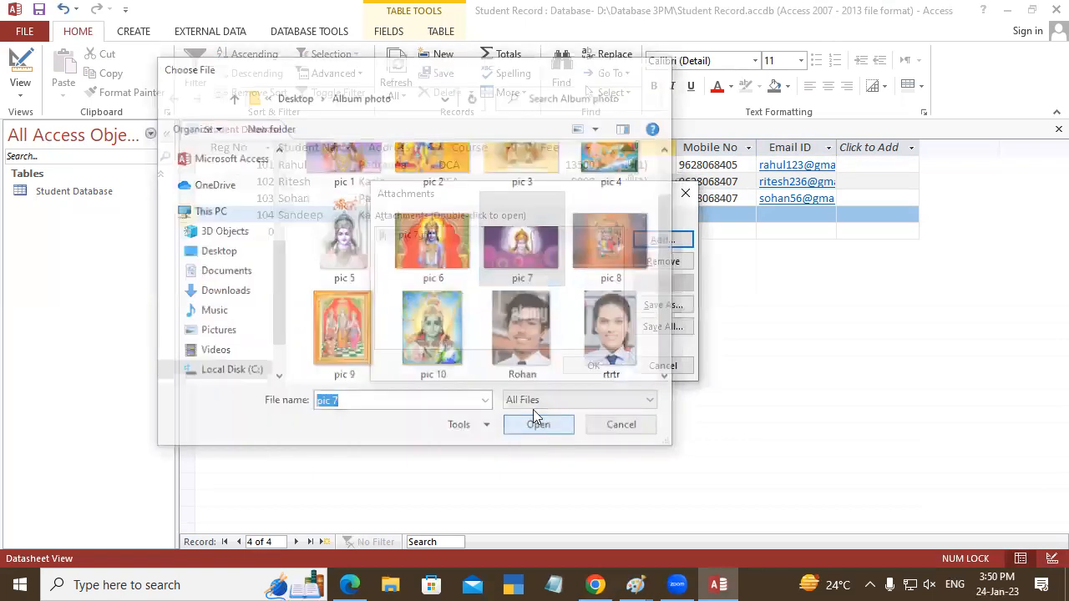
{"action": "left_click", "coordinate": [574, 366]}
- Complete the fourth student's record, leaving the mobile number and e-mail address blank
{"action": "left_click", "coordinate": [710, 221]}
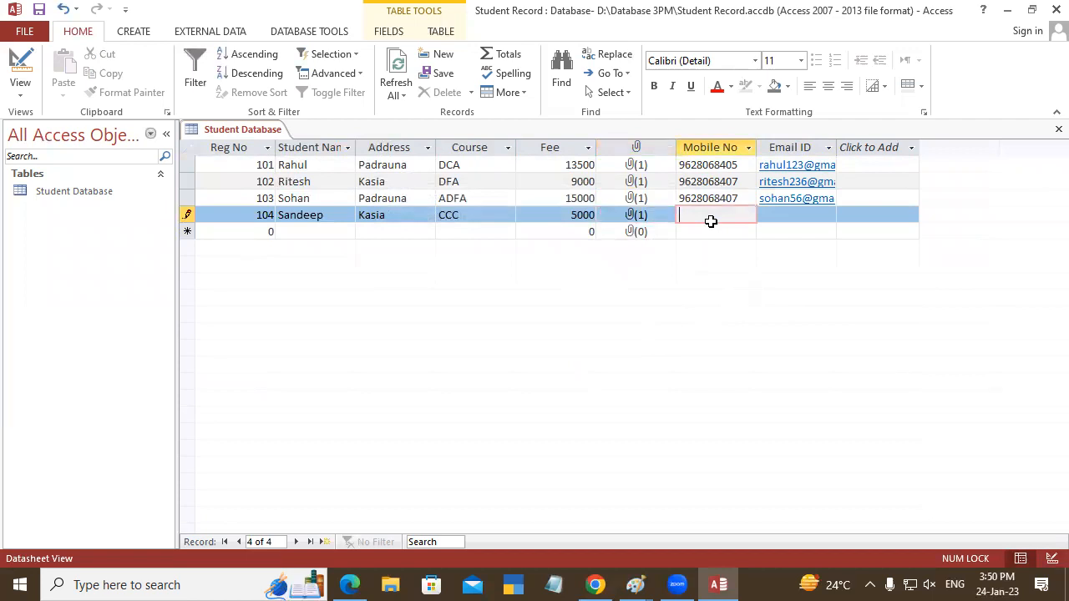
{"action": "key", "text": "Tab"}
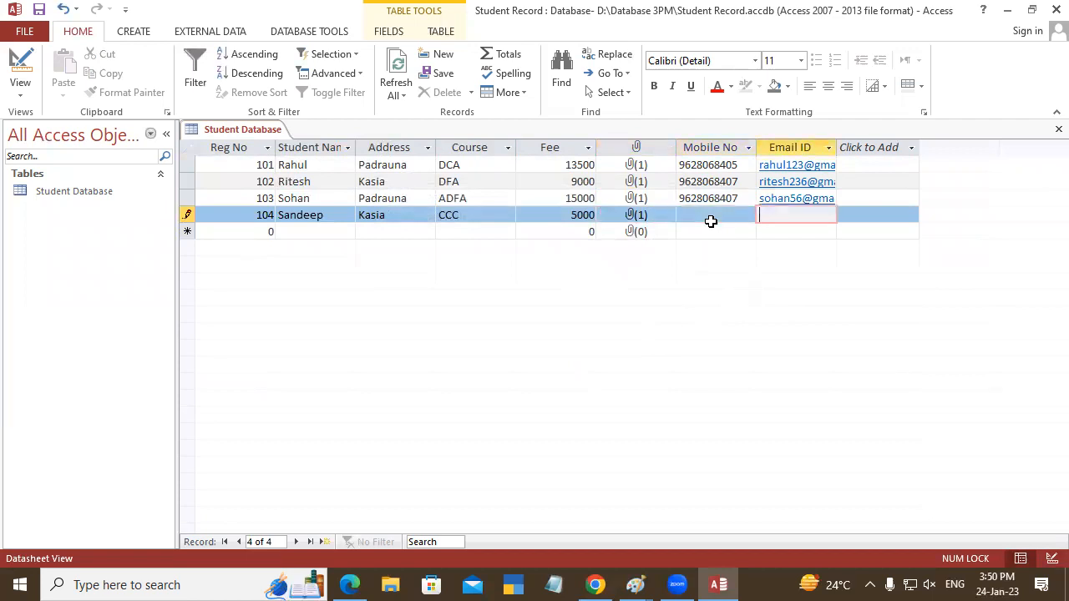
{"action": "key", "text": "Tab"}
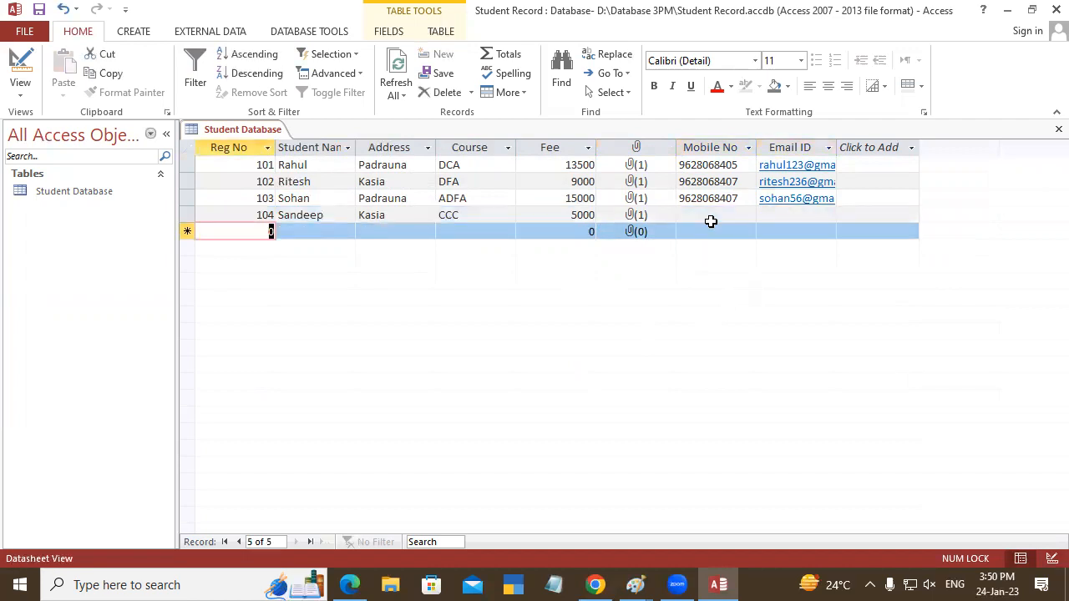
- Start a fifth record with the student's registration number, name and address
{"action": "type", "text": "105"}
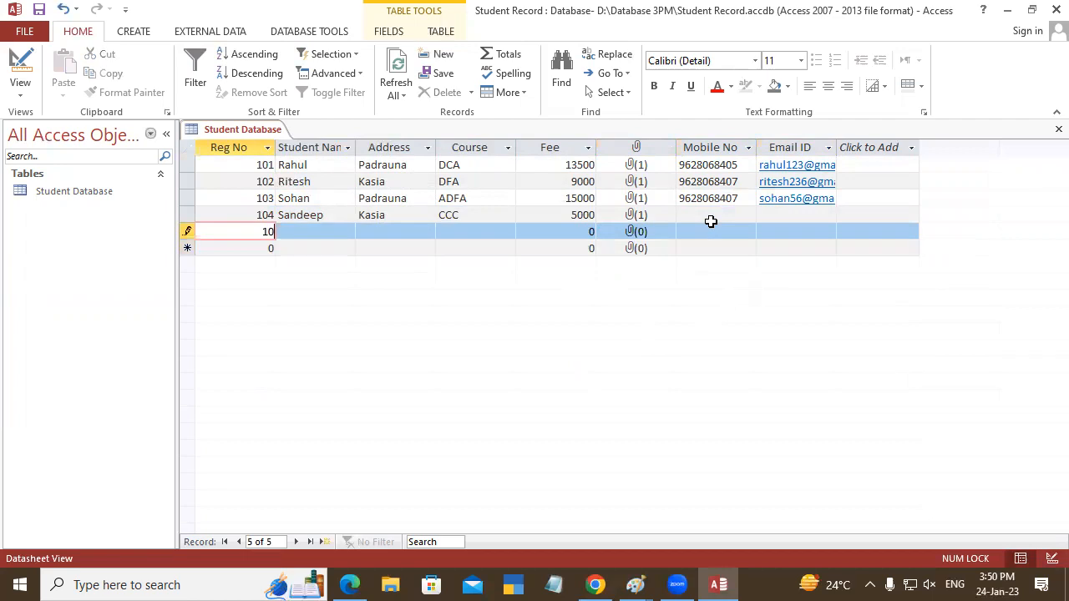
{"action": "key", "text": "Tab"}
{"action": "type", "text": "Ajay"}
{"action": "key", "text": "Tab"}
{"action": "type", "text": "Padrauna"}
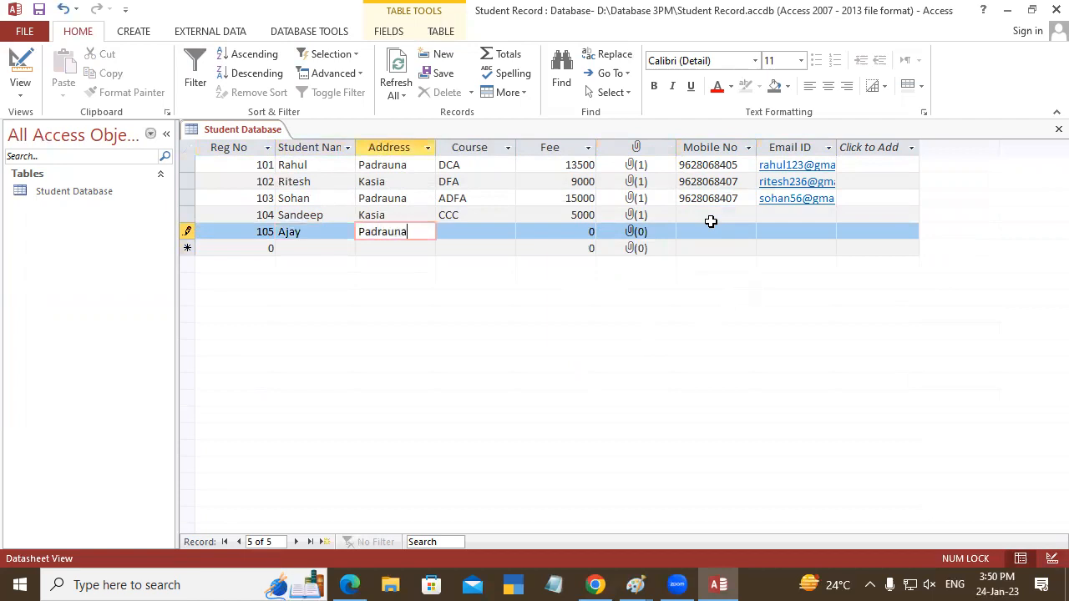
{"action": "key", "text": "Tab"}
- Enter Tally as the fifth student's course and 6000 as the fee
{"action": "type", "text": "Tallyq"}
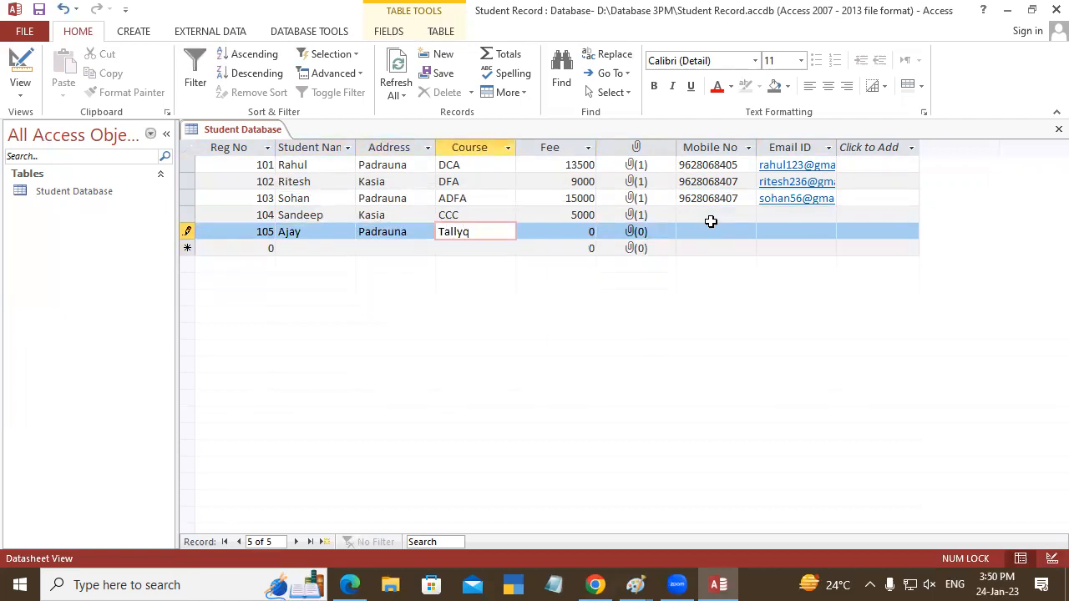
{"action": "key", "text": "BackSpace"}
{"action": "key", "text": "Tab"}
{"action": "type", "text": "6000"}
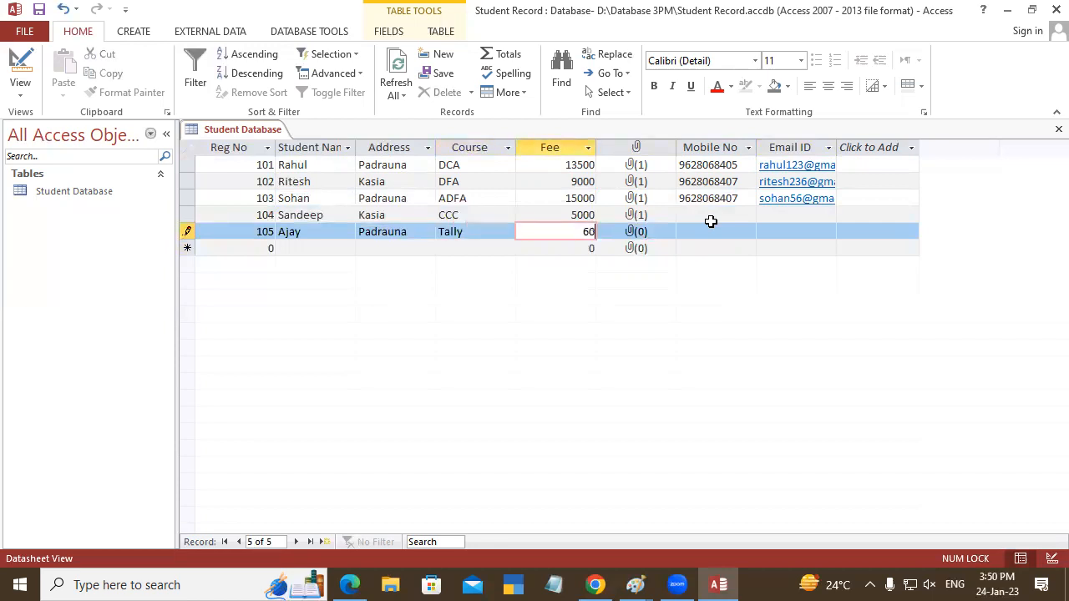
- Attach the image pic 6 from the Album photo folder to the fifth student's record
{"action": "key", "text": "Tab"}
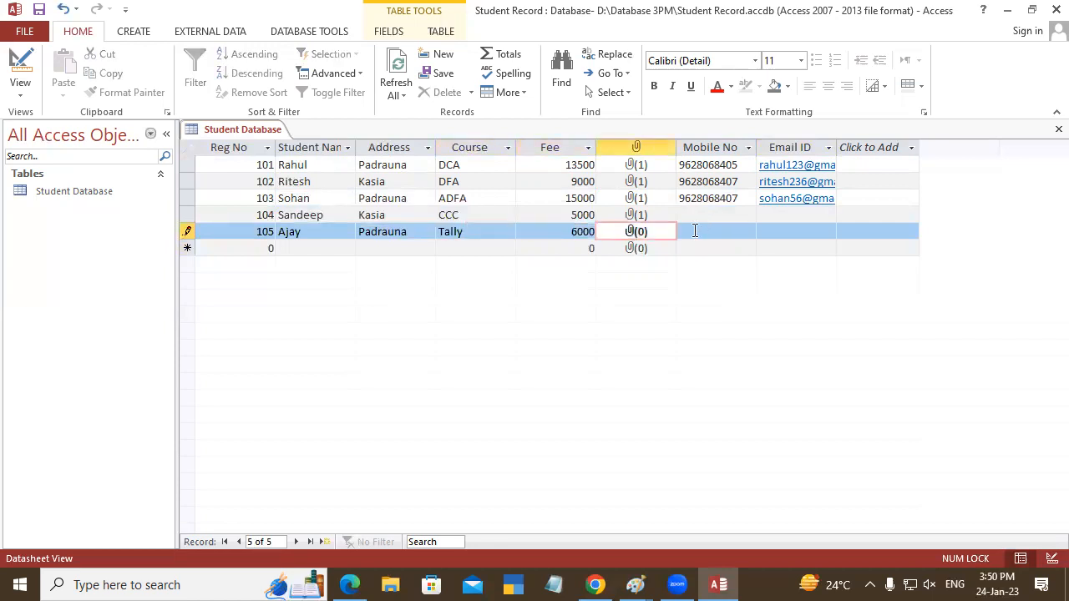
{"action": "double_click", "coordinate": [631, 234]}
{"action": "left_click", "coordinate": [639, 239]}
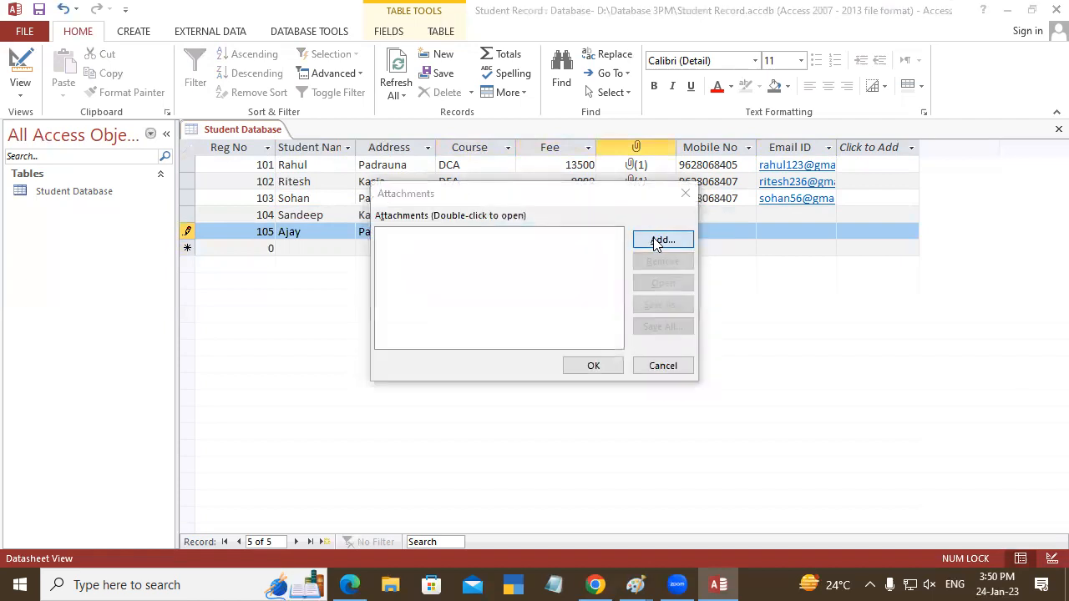
{"action": "left_click_drag", "start_coordinate": [666, 314], "coordinate": [667, 367]}
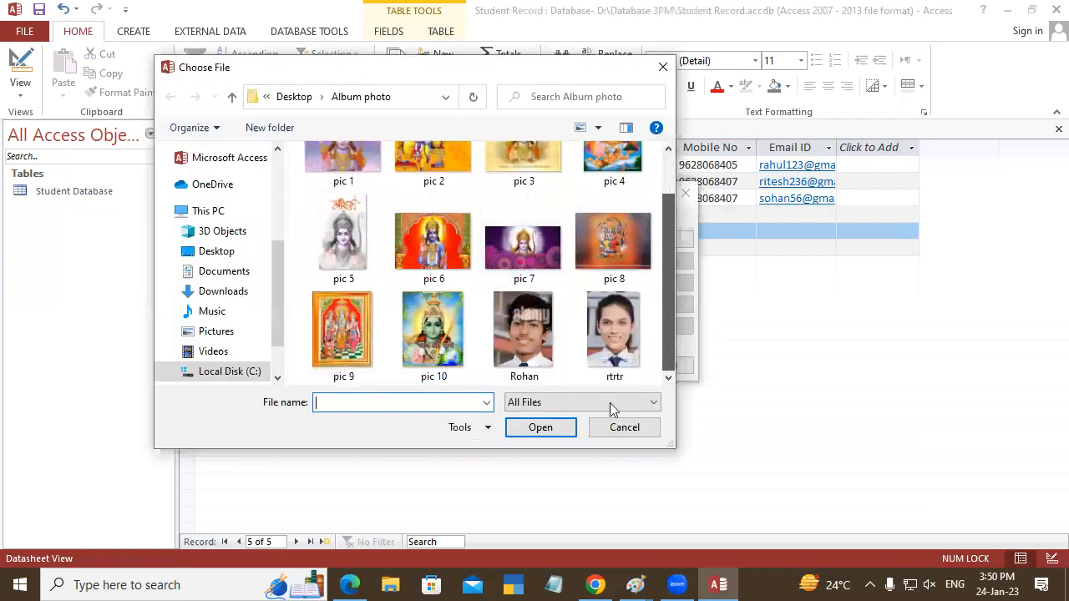
{"action": "left_click", "coordinate": [435, 242]}
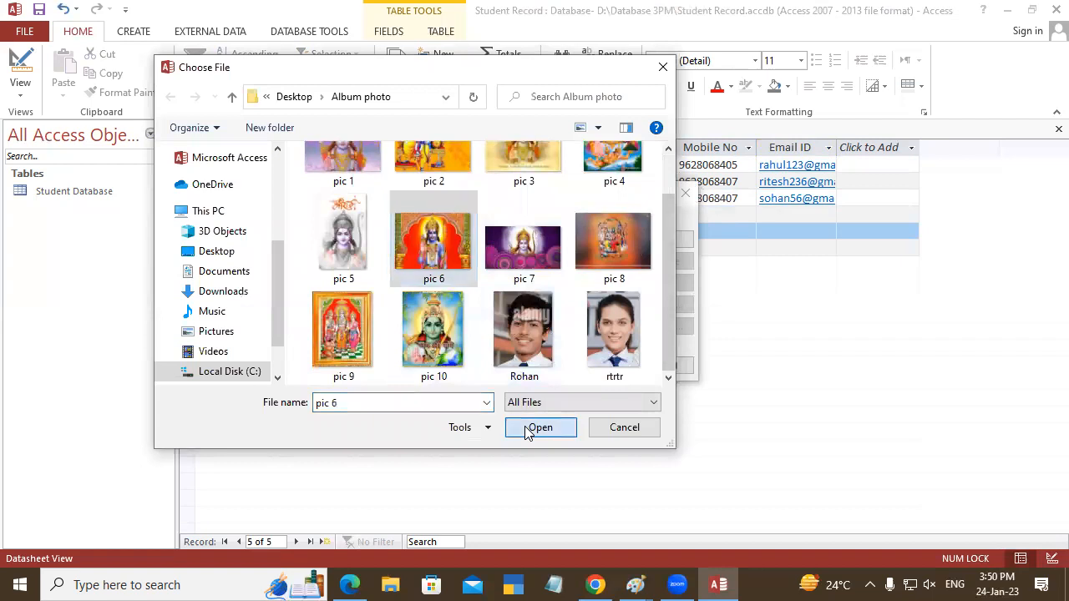
{"action": "left_click", "coordinate": [538, 427]}
{"action": "left_click", "coordinate": [585, 370]}
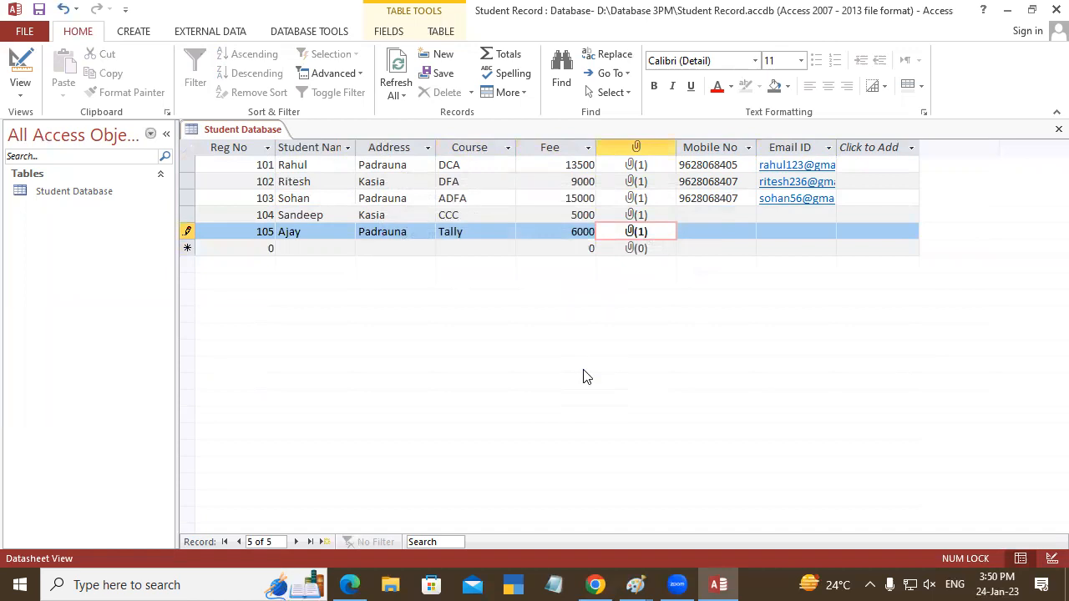
- Enter the fifth student's mobile number
{"action": "key", "text": "Caps_Lock"}
{"action": "left_click", "coordinate": [677, 230]}
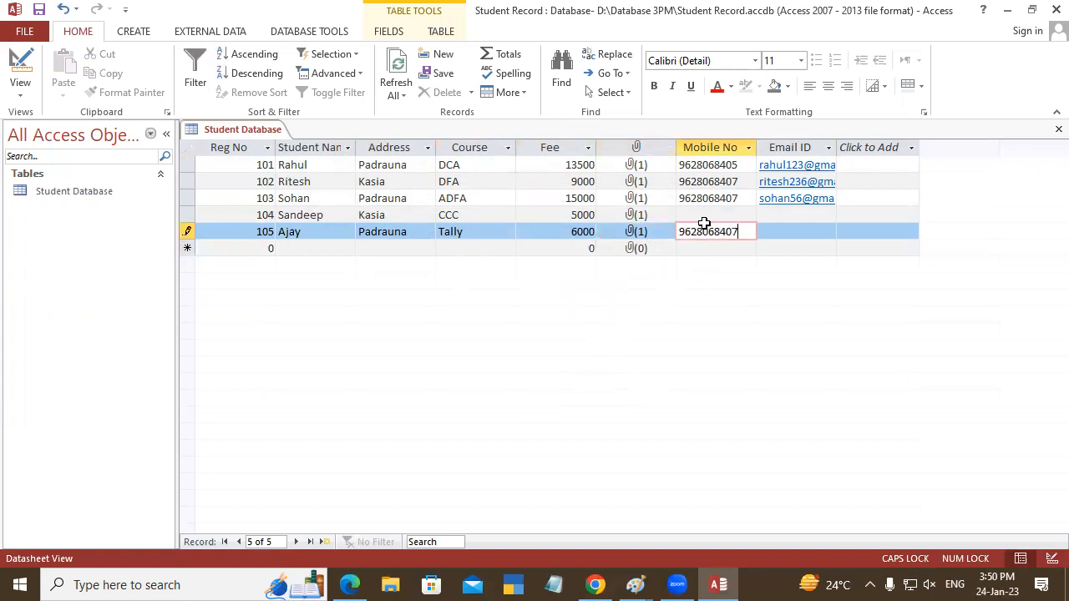
{"action": "key", "text": "Tab"}
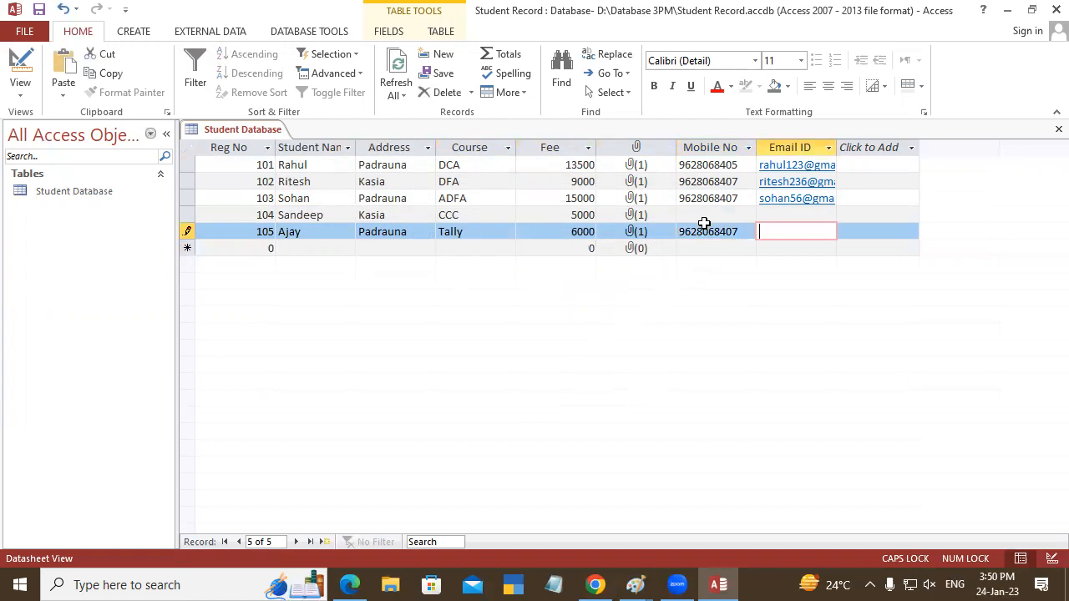
- Enter the fifth student's e-mail address in lowercase and complete the record
{"action": "type", "text": "AJAY"}
{"action": "key", "text": "BackSpace"}
{"action": "key", "text": "BackSpace"}
{"action": "key", "text": "BackSpace"}
{"action": "key", "text": "BackSpace"}
{"action": "key", "text": "Caps_Lock"}
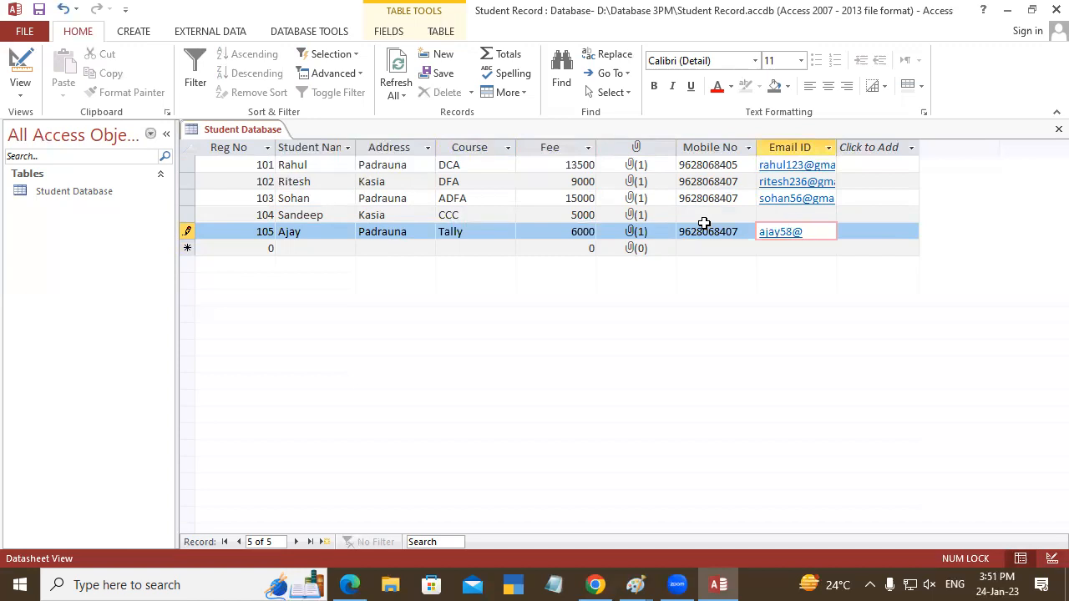
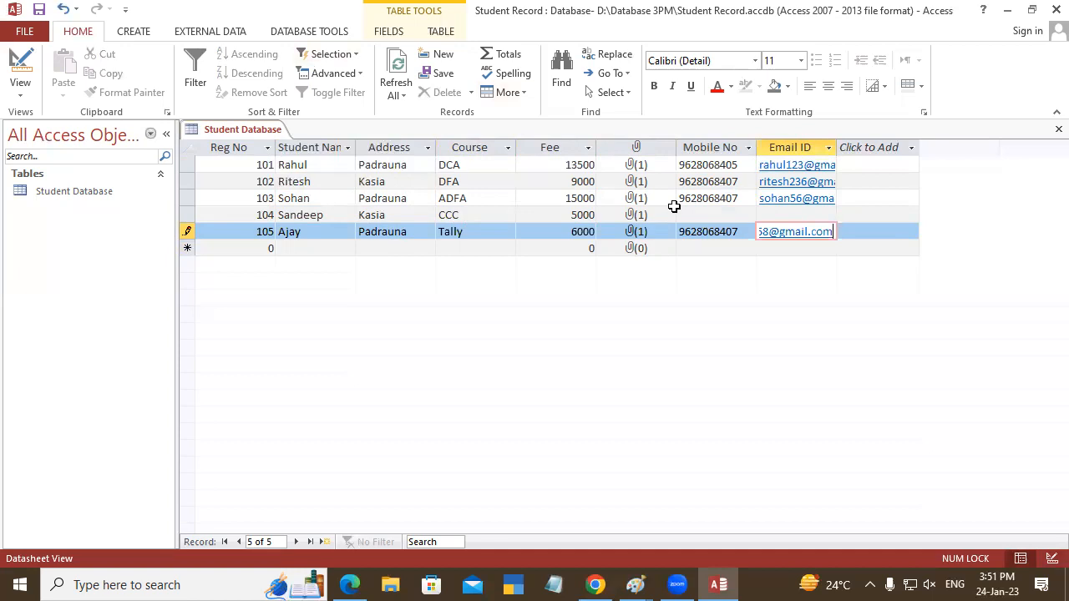
{"action": "key", "text": "Return"}
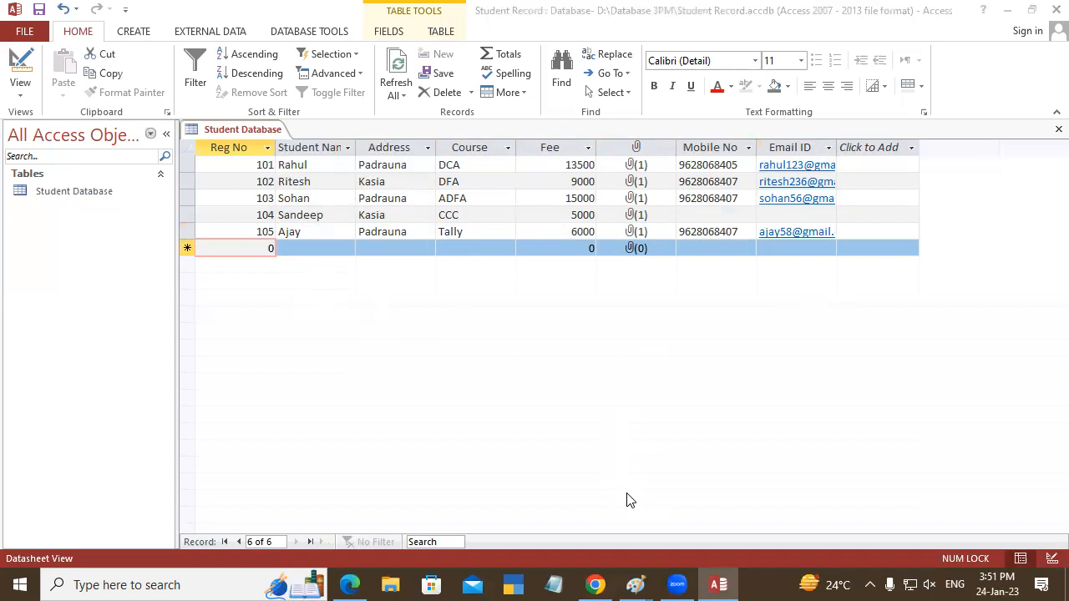
- Save the Student Database table and close it
{"action": "left_click", "coordinate": [217, 195]}
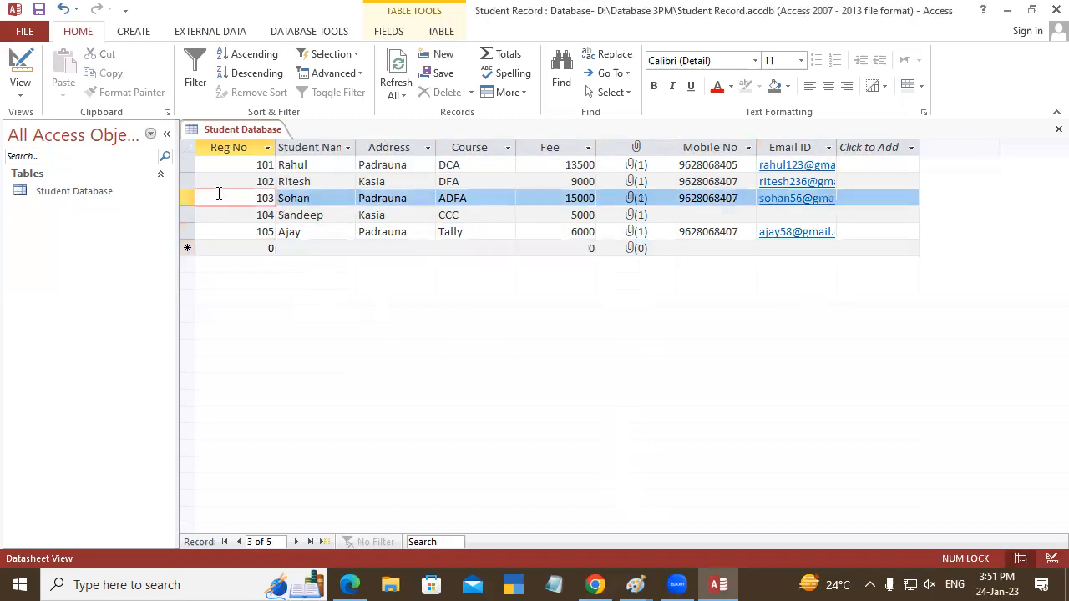
{"action": "right_click", "coordinate": [238, 132]}
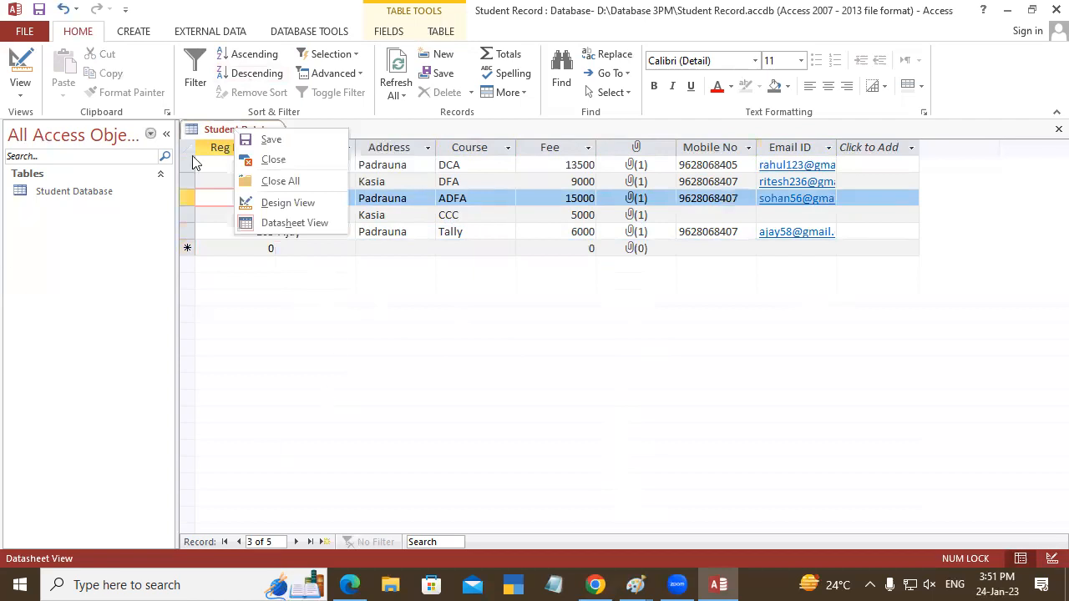
{"action": "left_click", "coordinate": [260, 142]}
{"action": "right_click", "coordinate": [230, 131]}
{"action": "left_click", "coordinate": [250, 140]}
{"action": "right_click", "coordinate": [241, 130]}
{"action": "left_click", "coordinate": [278, 162]}
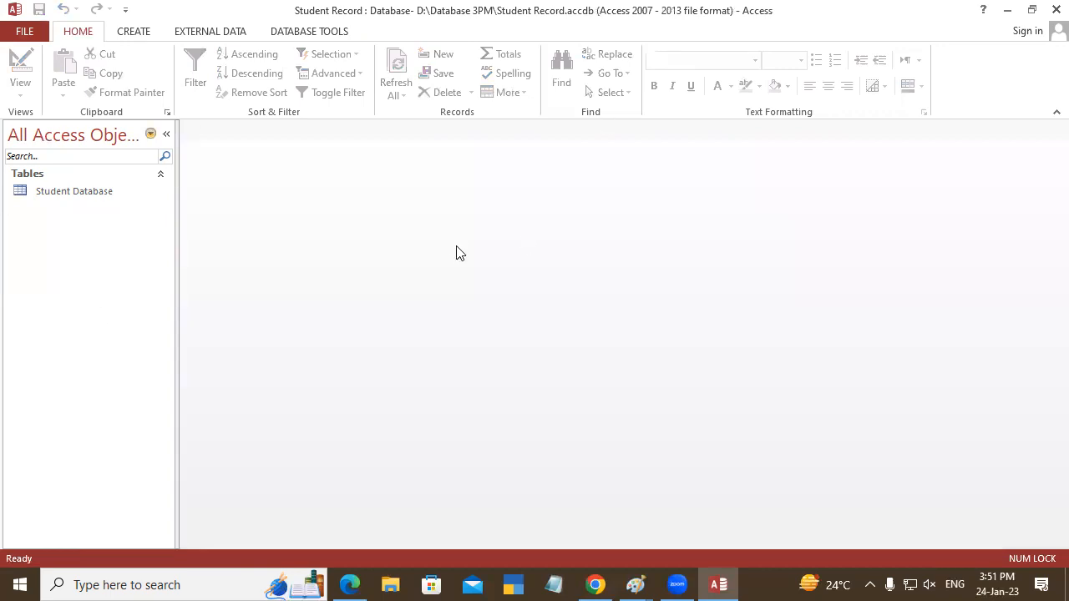
- Reopen the Student Database table, look at its fields in Design View and return to Datasheet View
{"action": "double_click", "coordinate": [67, 187]}
{"action": "right_click", "coordinate": [237, 130]}
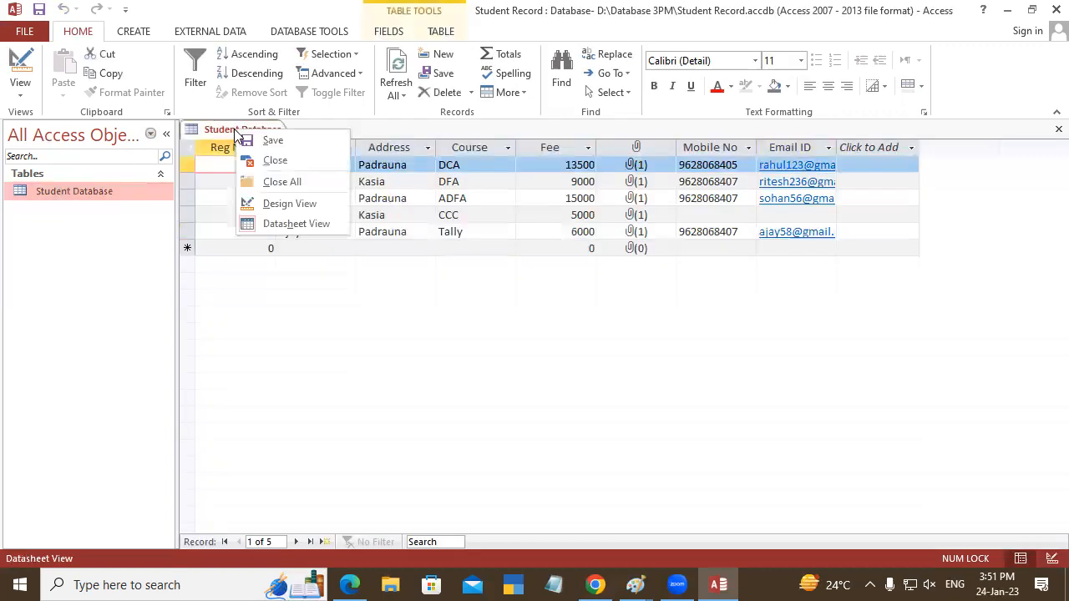
{"action": "left_click", "coordinate": [291, 206]}
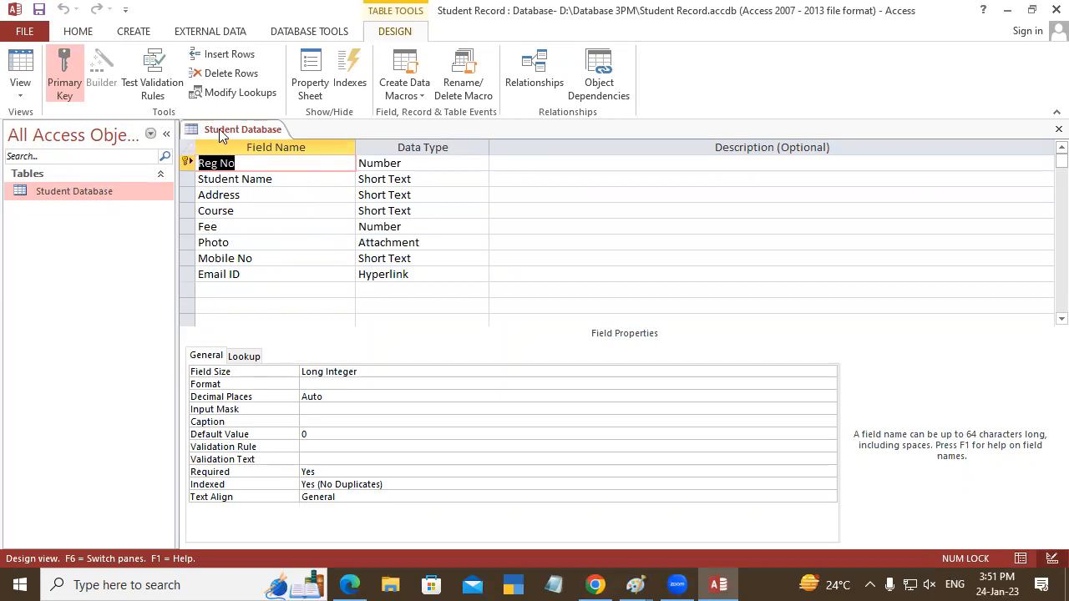
{"action": "right_click", "coordinate": [218, 129]}
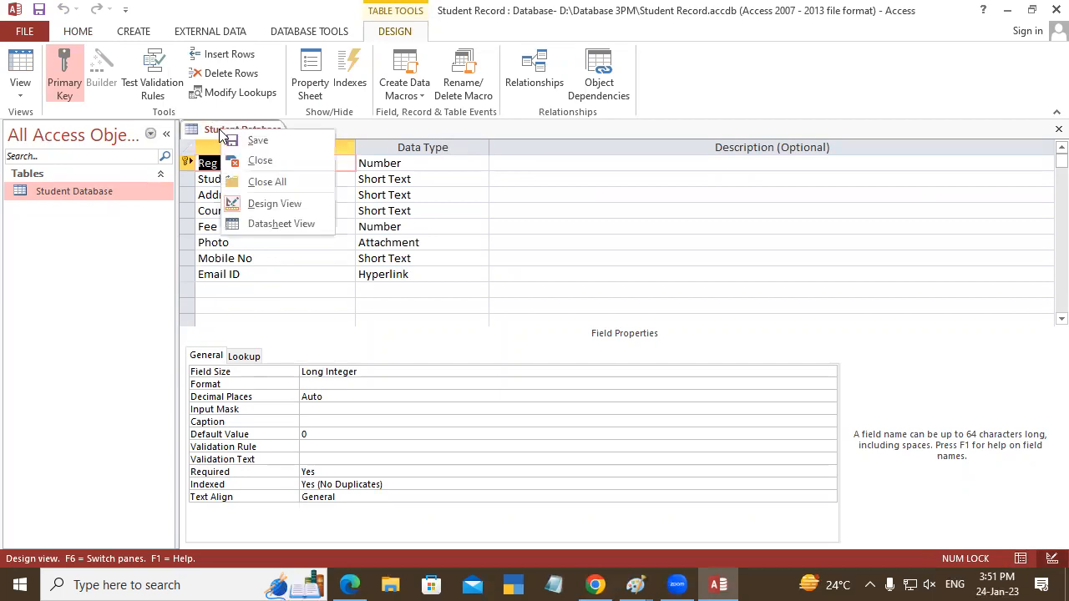
{"action": "left_click", "coordinate": [282, 224]}
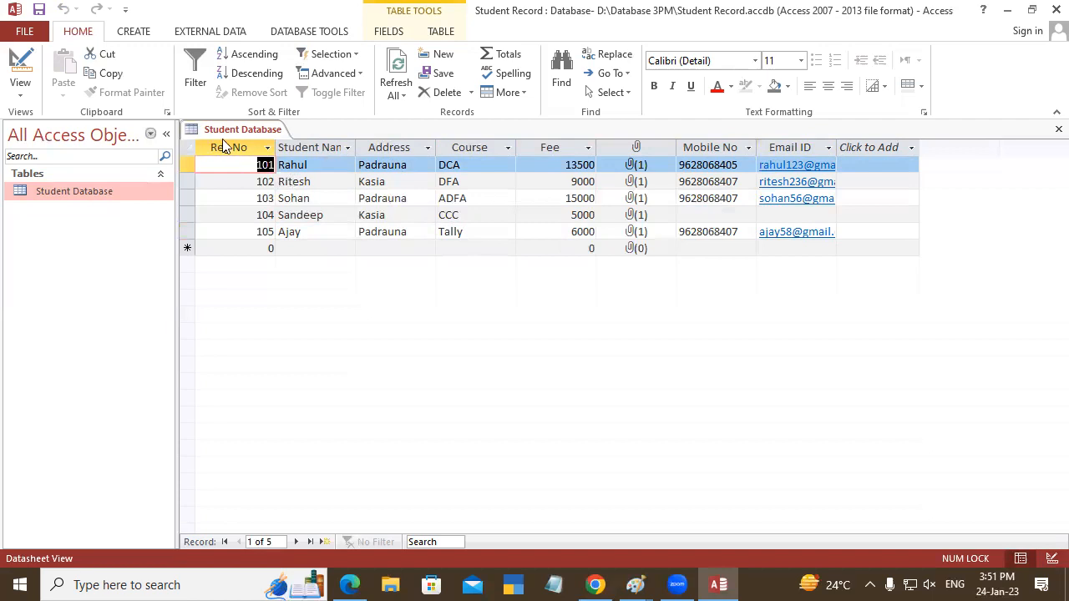
- Close the Student Database table and open it again from the object list
{"action": "right_click", "coordinate": [249, 130]}
{"action": "left_click", "coordinate": [283, 164]}
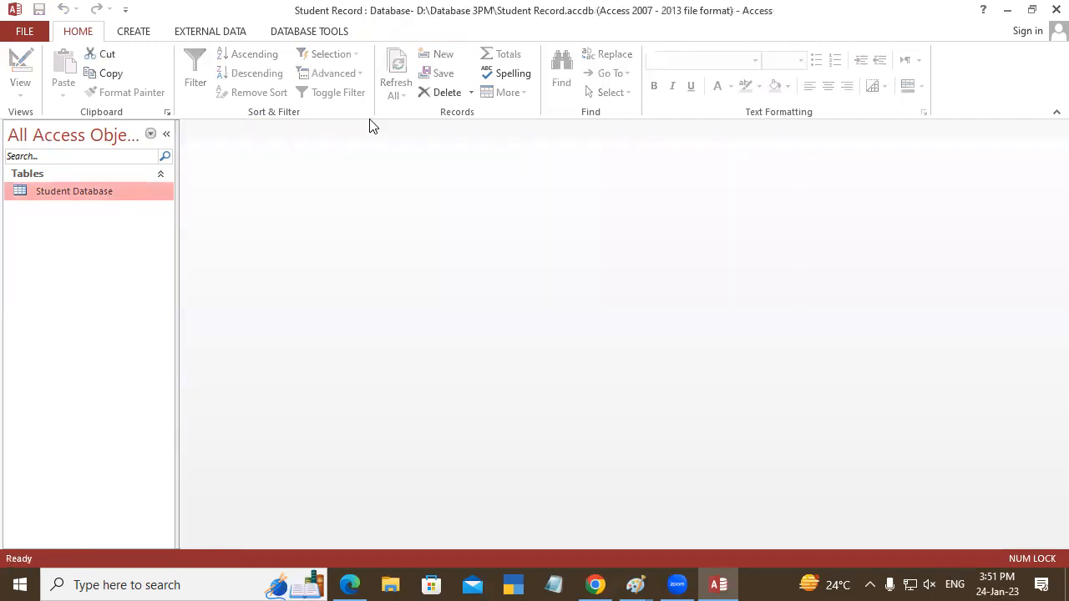
{"action": "double_click", "coordinate": [71, 190]}
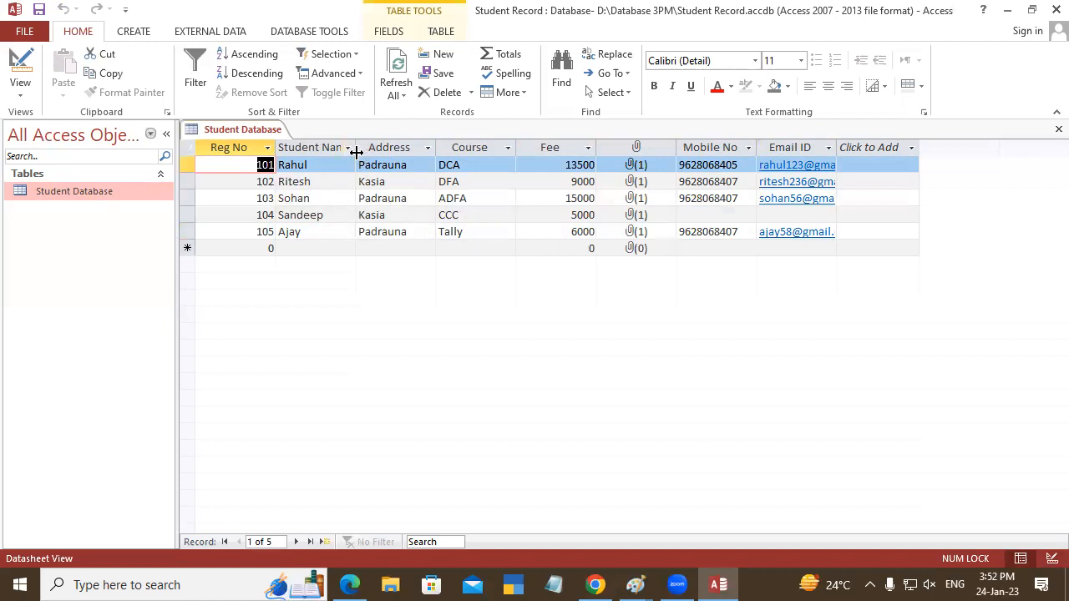
- Widen the Student Name column, then autofit all columns from Reg No to Email ID to their contents
{"action": "left_click_drag", "start_coordinate": [355, 139], "coordinate": [386, 143]}
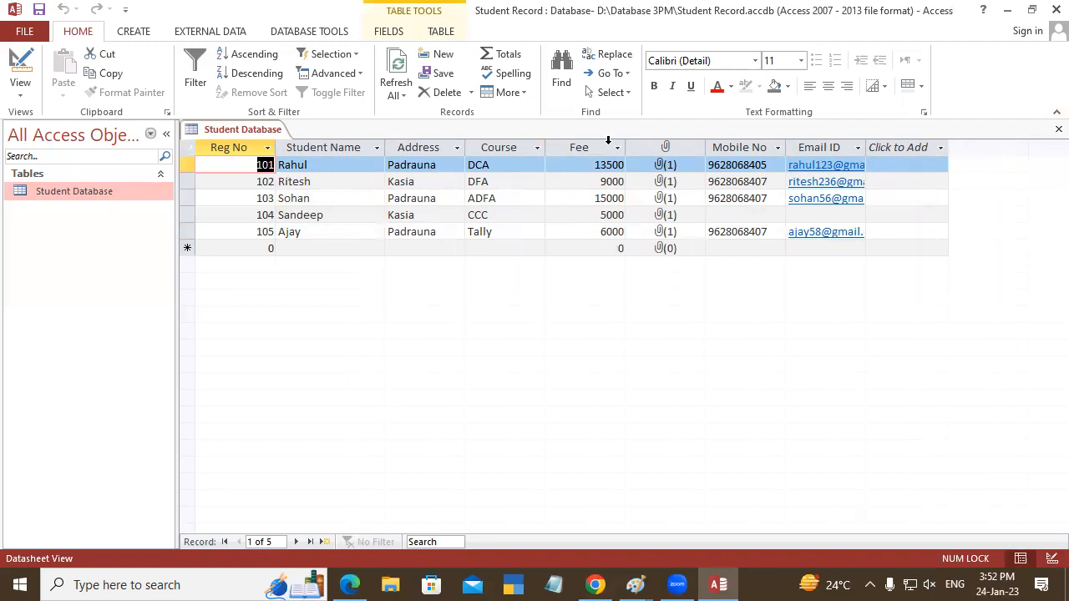
{"action": "left_click_drag", "start_coordinate": [503, 182], "coordinate": [830, 184]}
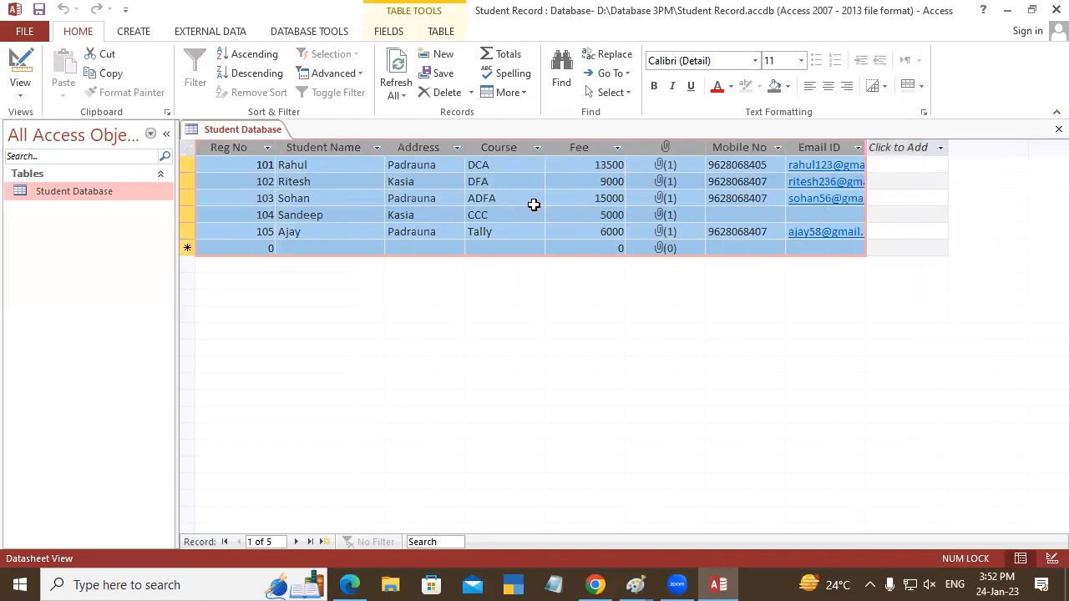
{"action": "double_click", "coordinate": [385, 147]}
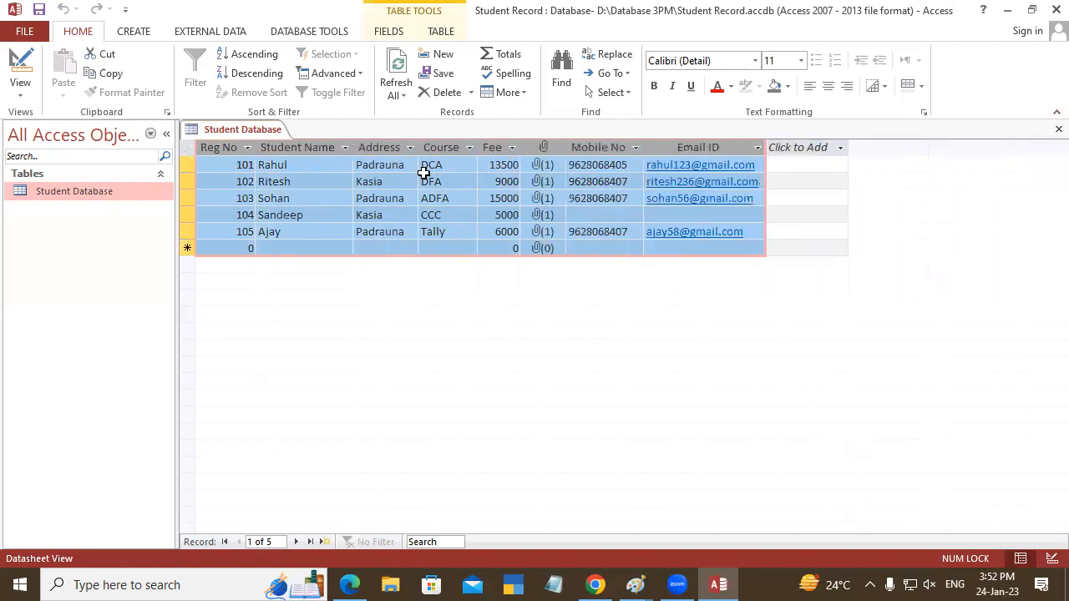
- Re-enter 9000 as the second student's fee and save the table with its new column widths
{"action": "left_click", "coordinate": [498, 181]}
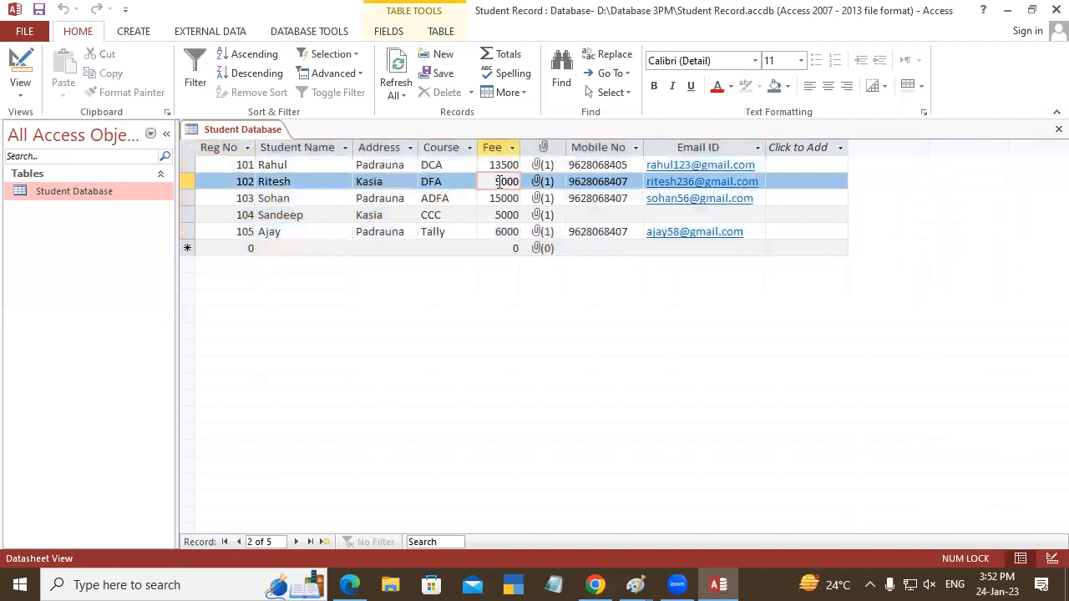
{"action": "key", "text": "BackSpace"}
{"action": "type", "text": "9"}
{"action": "right_click", "coordinate": [274, 132]}
{"action": "left_click", "coordinate": [294, 140]}
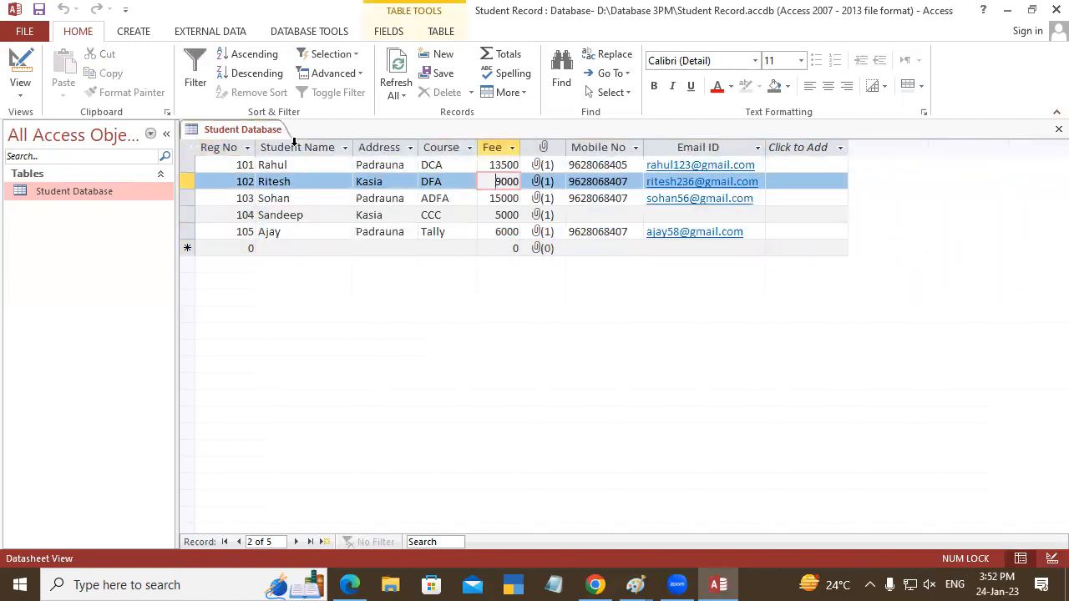
- Close the database program and reopen the Student Record file from the Database 3PM folder on drive D
{"action": "left_click", "coordinate": [1046, 15]}
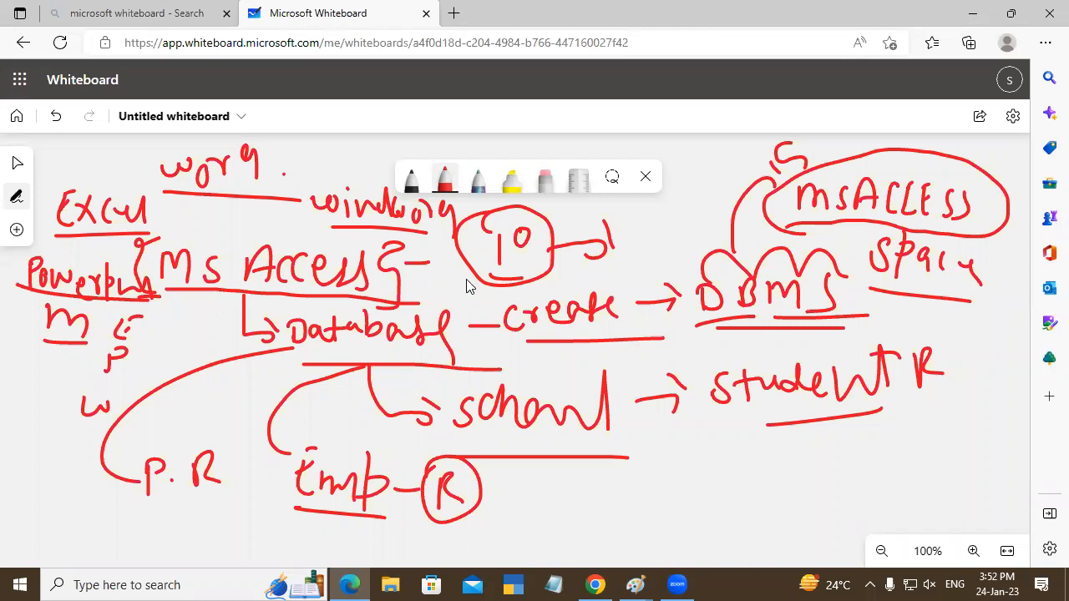
{"action": "key", "text": "super+d"}
{"action": "left_click", "coordinate": [94, 315]}
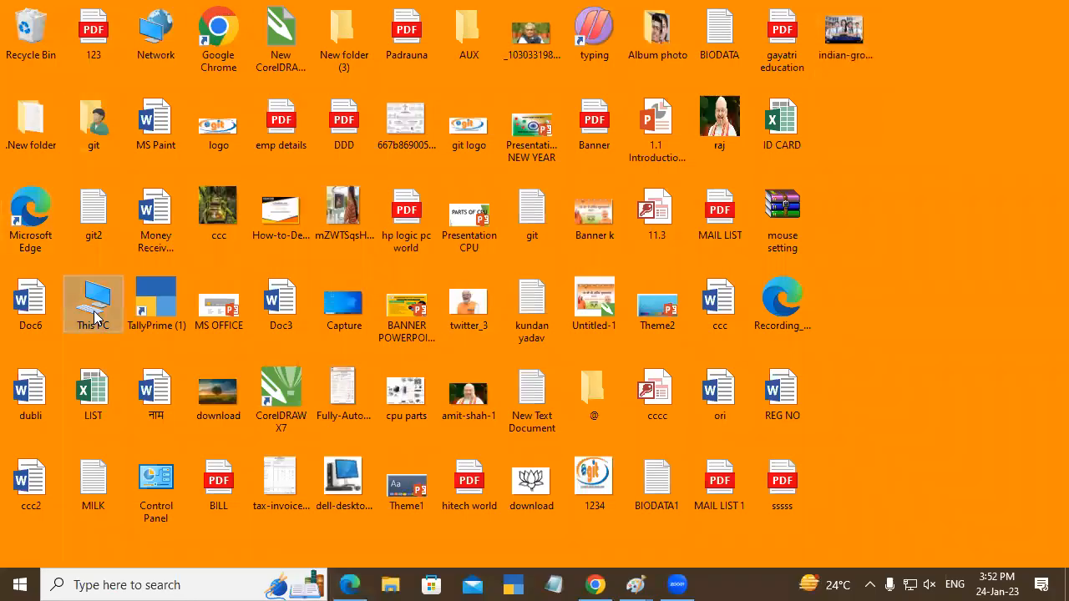
{"action": "double_click", "coordinate": [95, 316]}
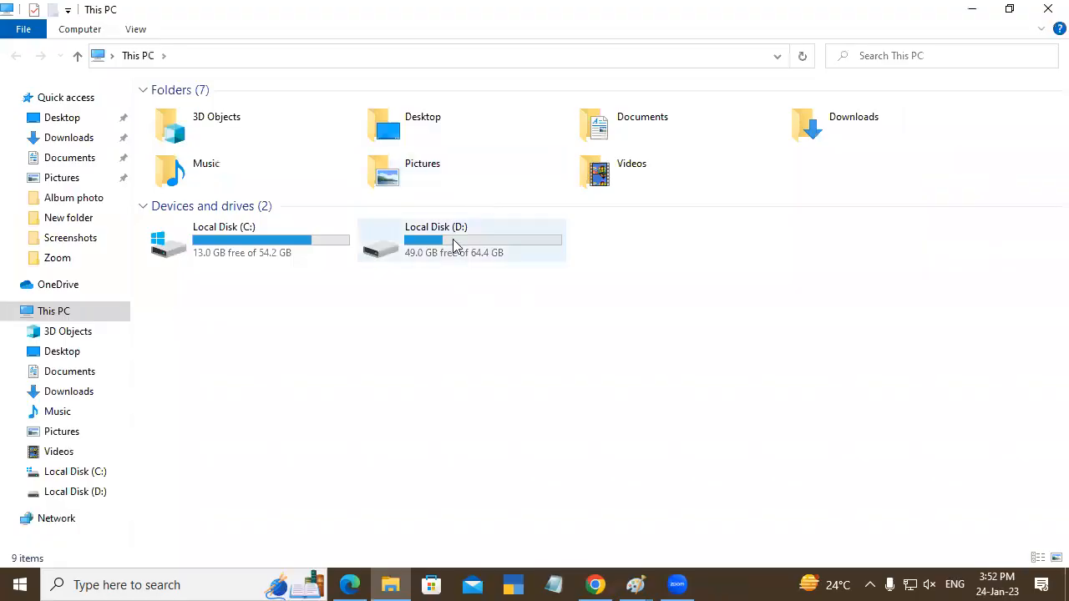
{"action": "double_click", "coordinate": [455, 245]}
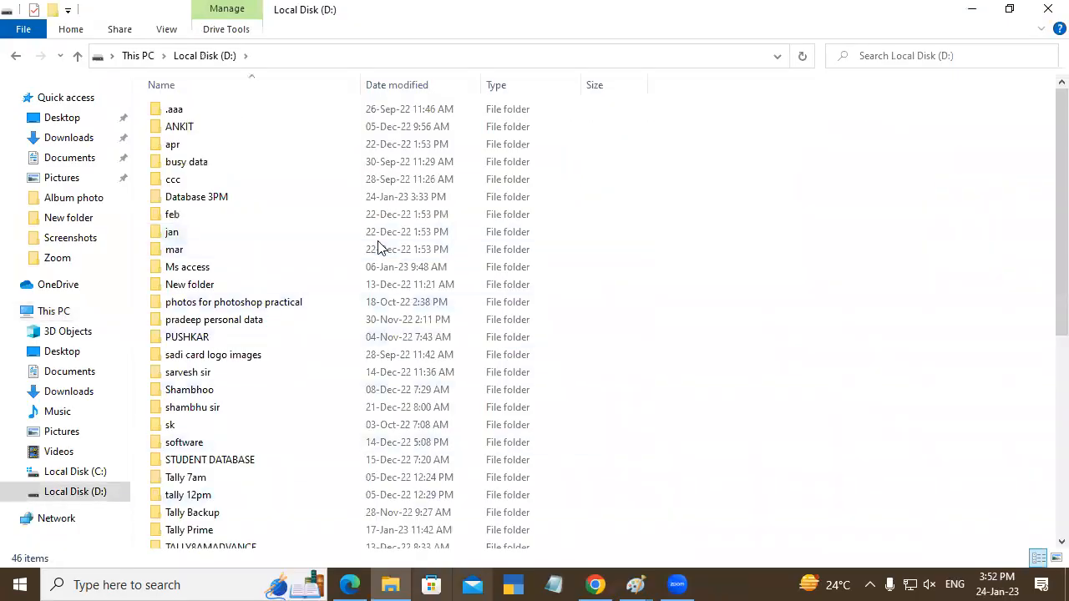
{"action": "double_click", "coordinate": [226, 201]}
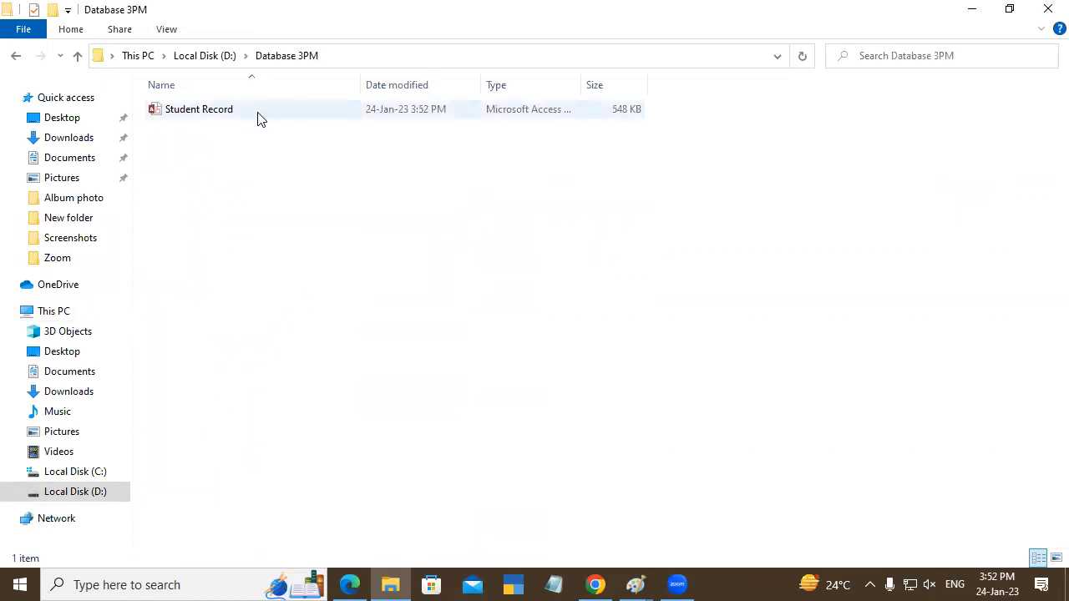
{"action": "double_click", "coordinate": [257, 117]}
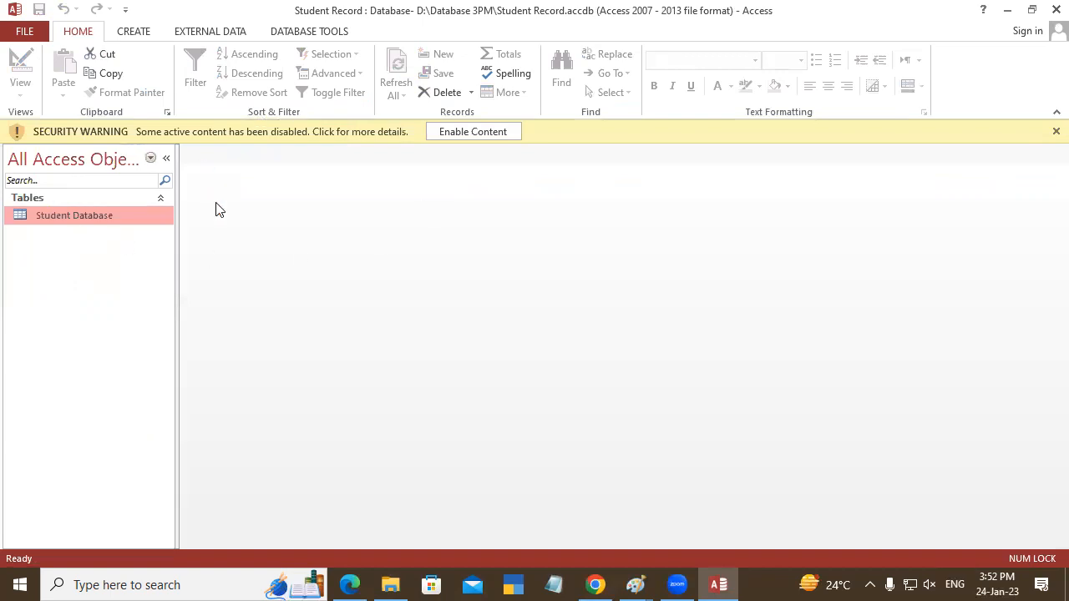
- Dismiss the security warning and open the Student Database table at its blank new-record row
{"action": "left_click", "coordinate": [1055, 132]}
{"action": "double_click", "coordinate": [86, 192]}
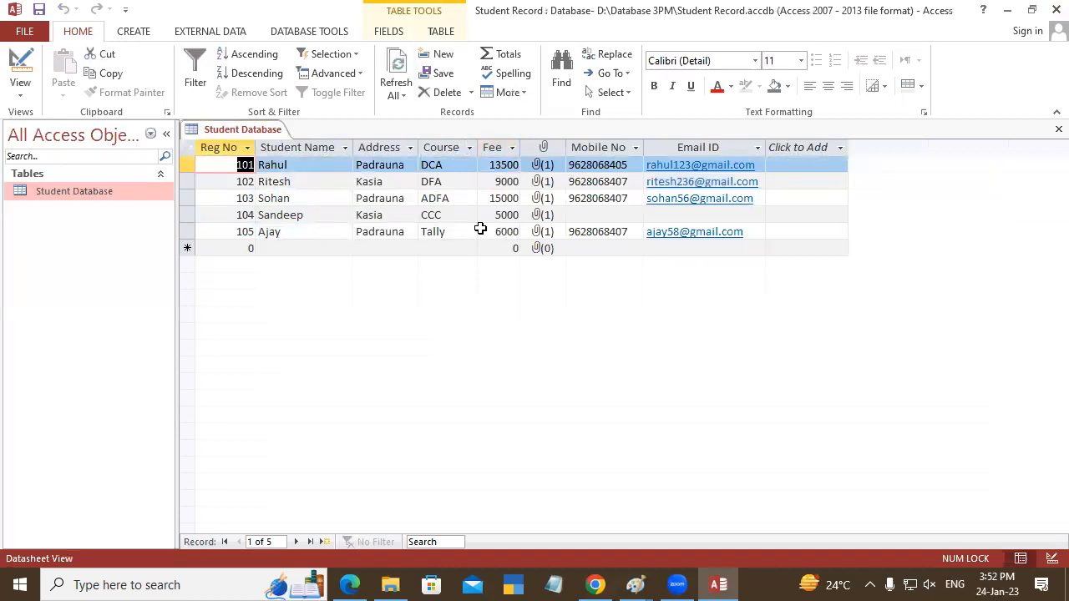
{"action": "left_click", "coordinate": [240, 248]}
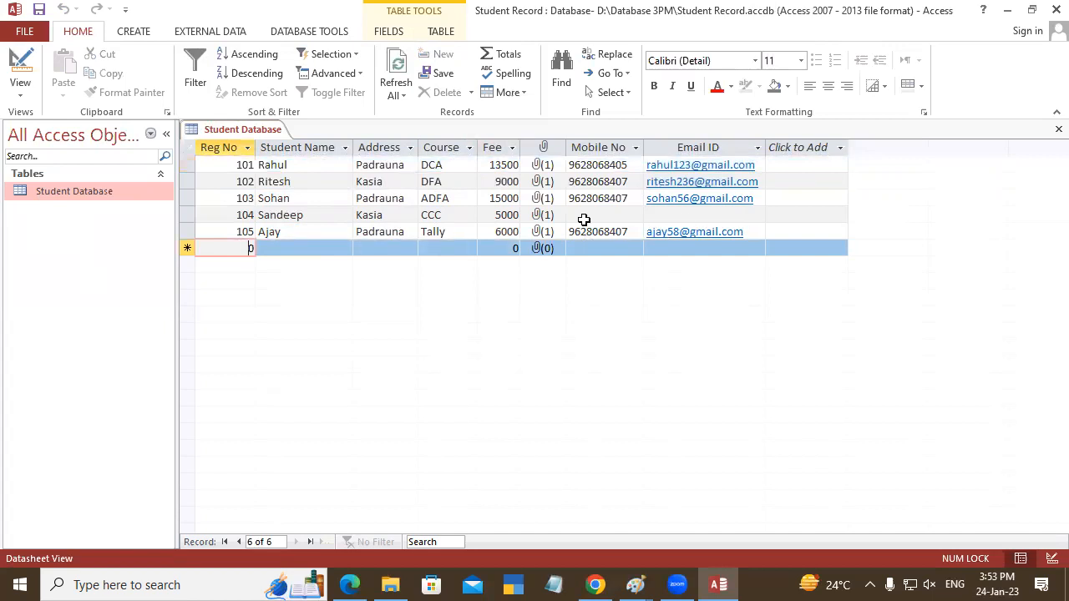
- Save the reopened Student Database table
{"action": "right_click", "coordinate": [236, 137]}
{"action": "left_click", "coordinate": [270, 139]}
{"action": "left_click", "coordinate": [506, 582]}
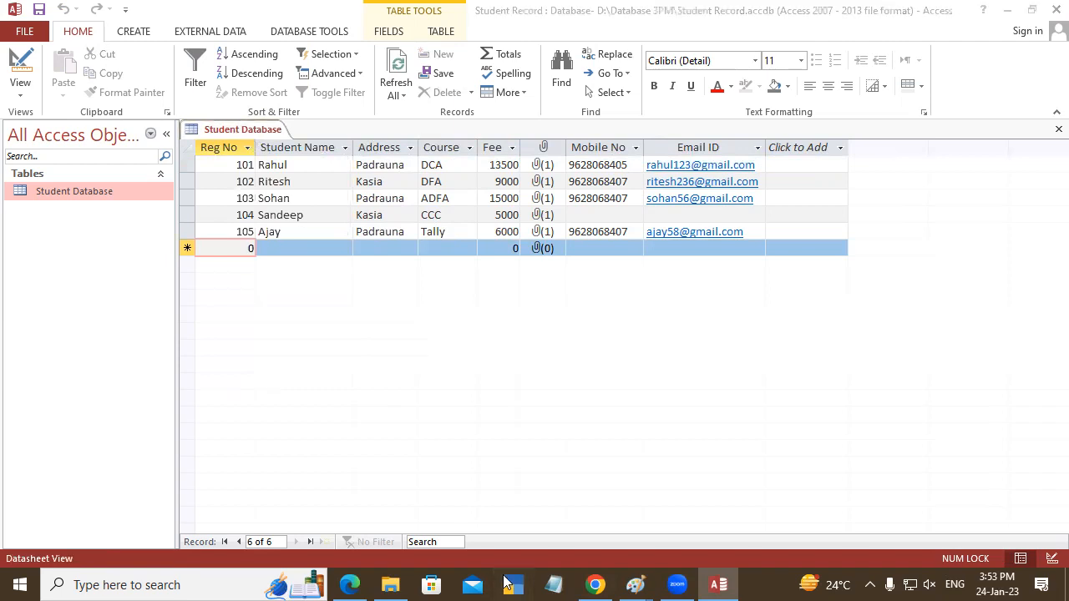